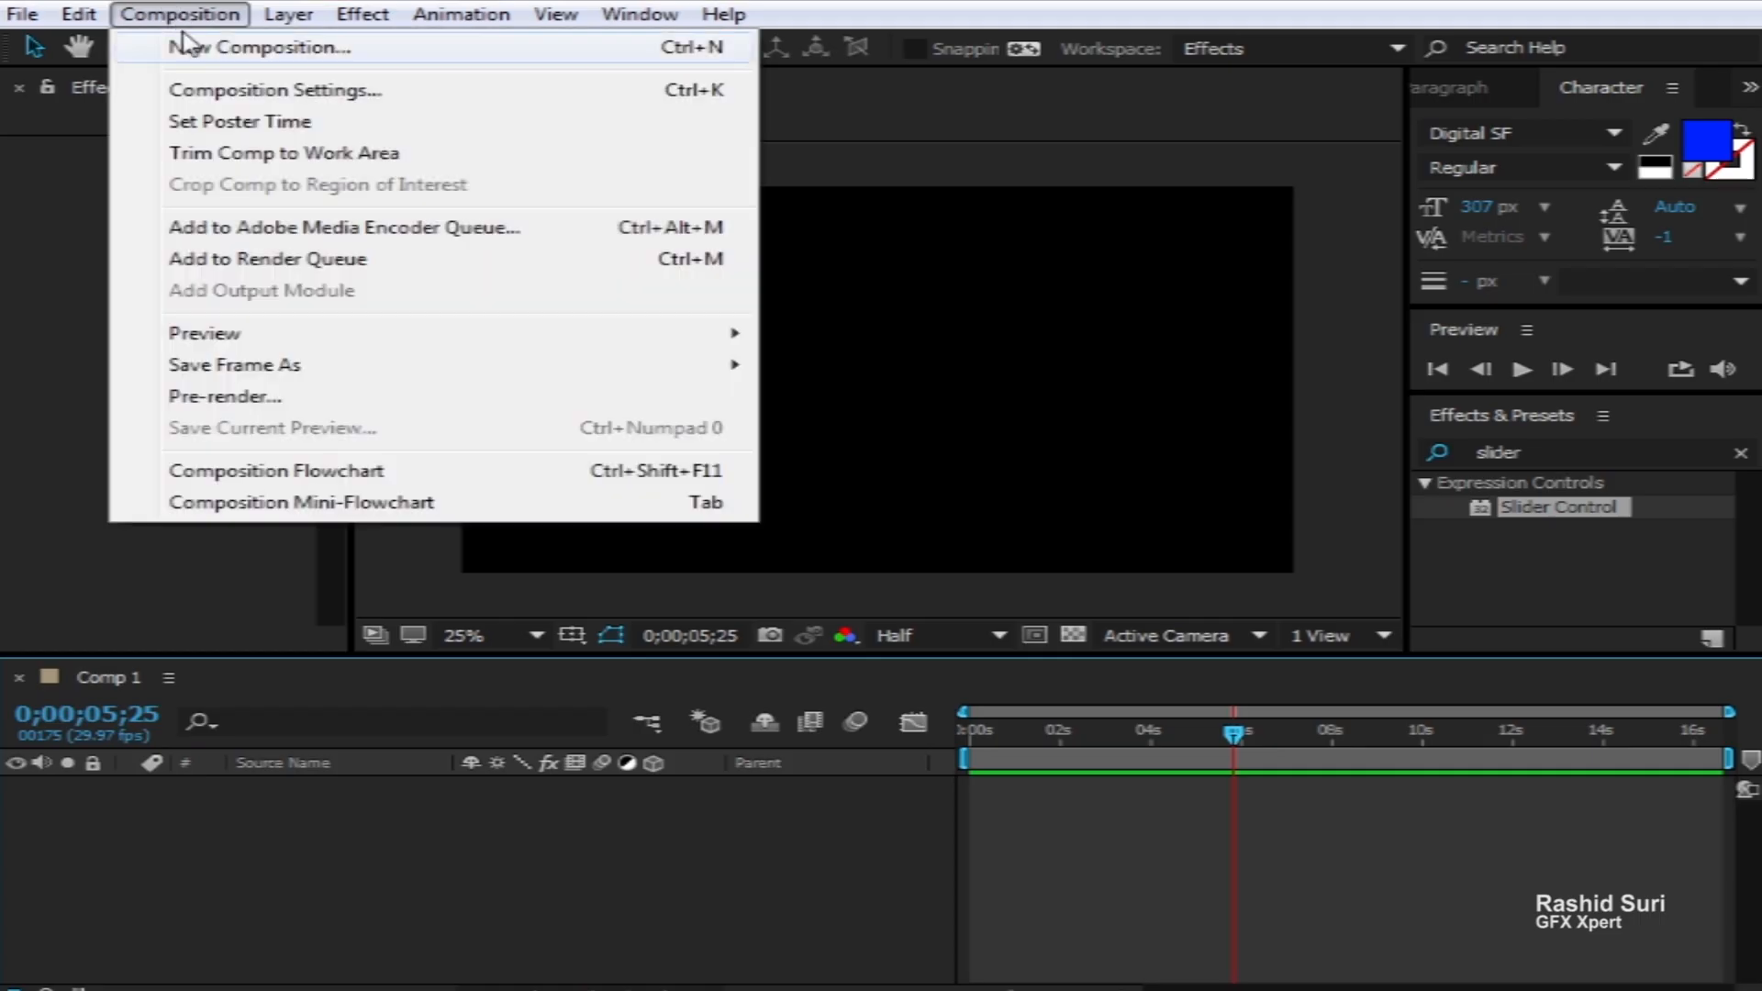
Create a new composition with the HDTV 1080 29.97 preset at 1920 × 1080 px and a duration of 0;00;16;20
left_click(590, 441)
key("ctrl+n")
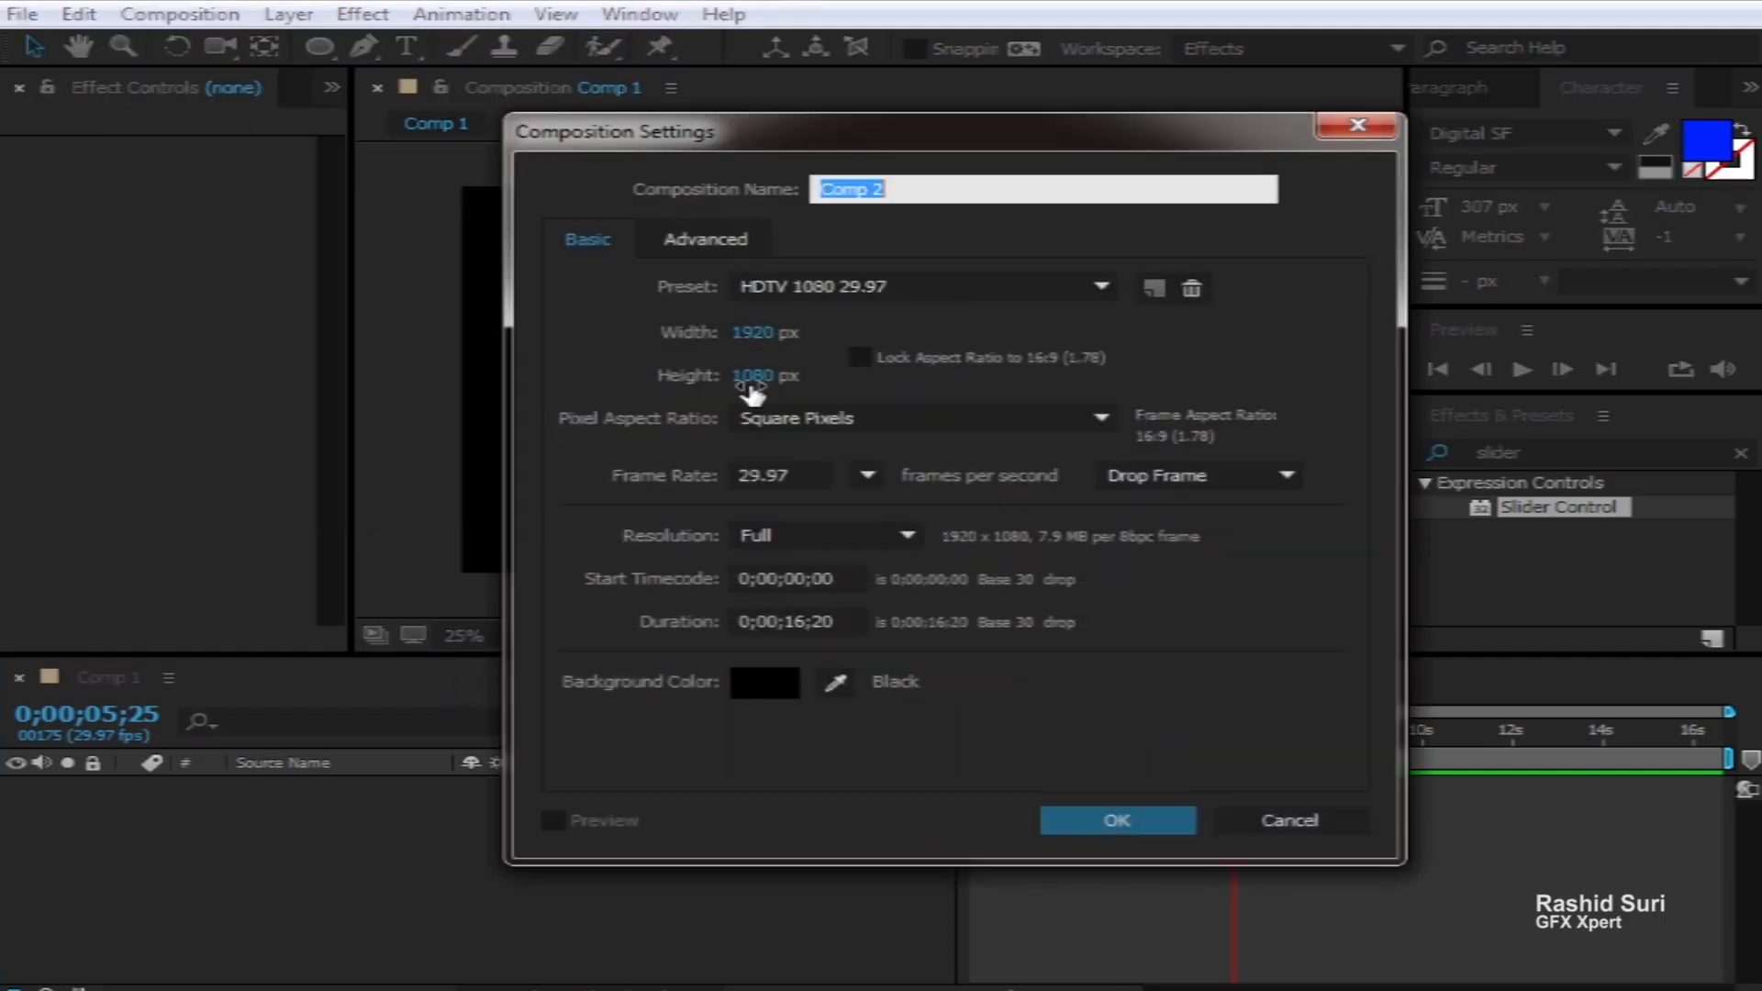
left_click(1113, 826)
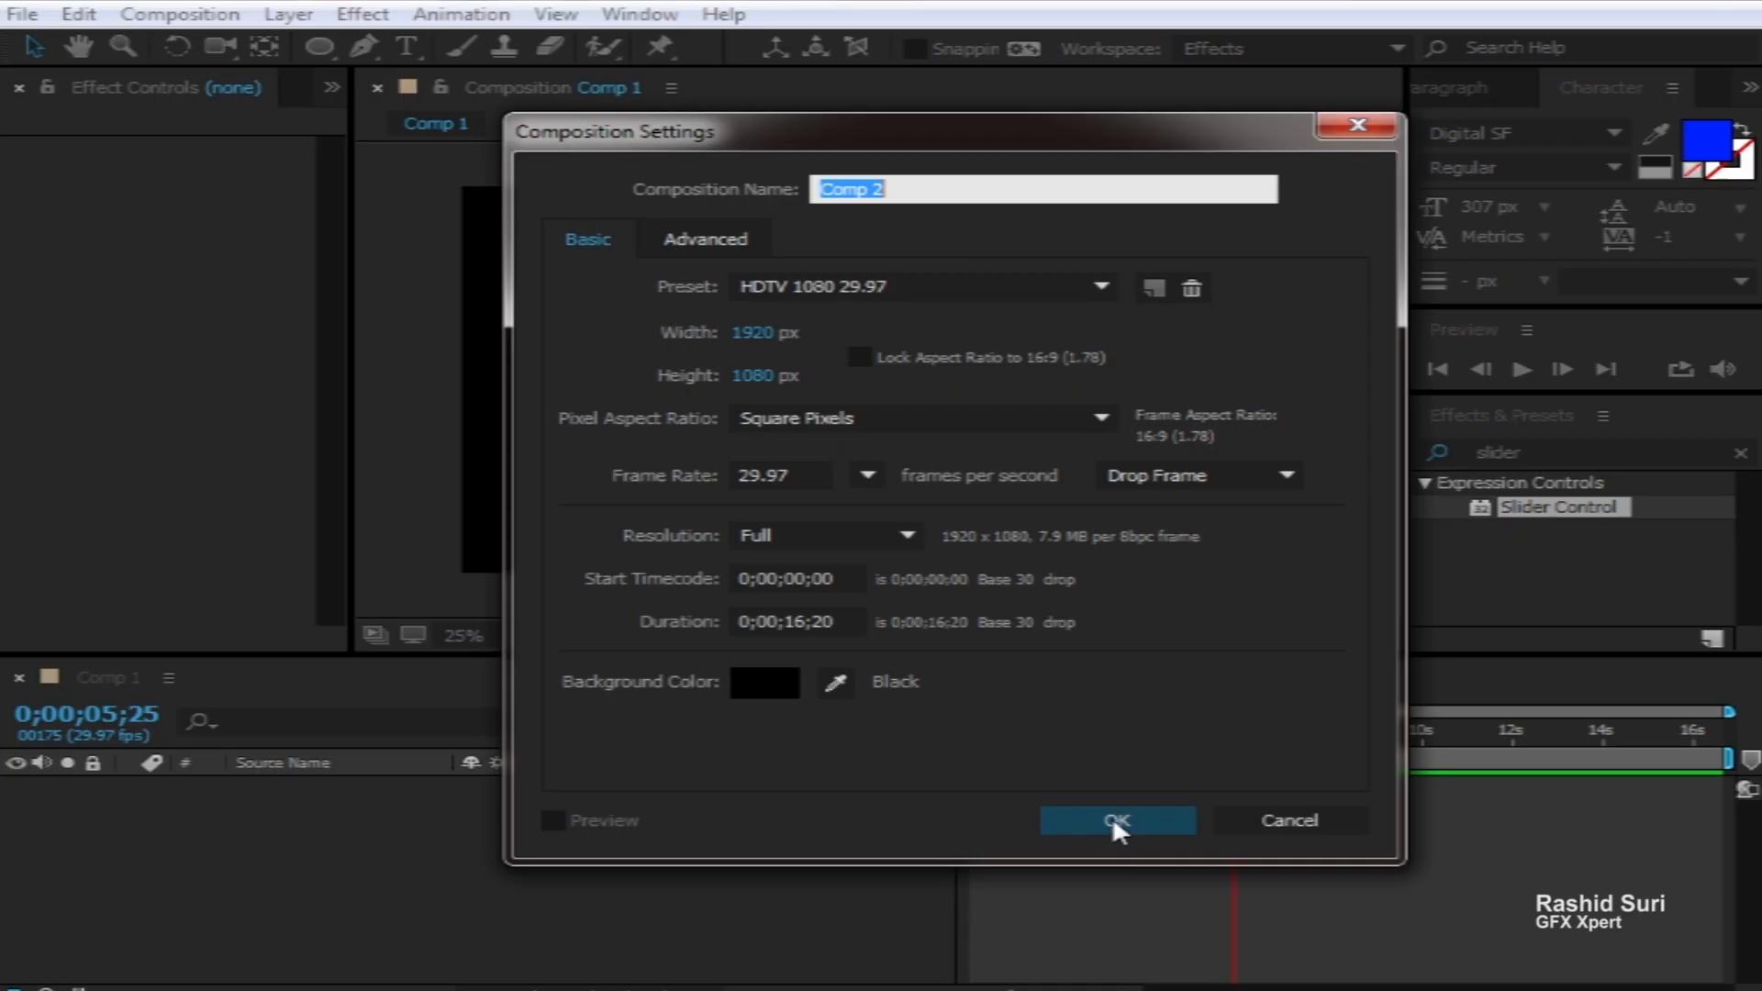
left_click(1114, 824)
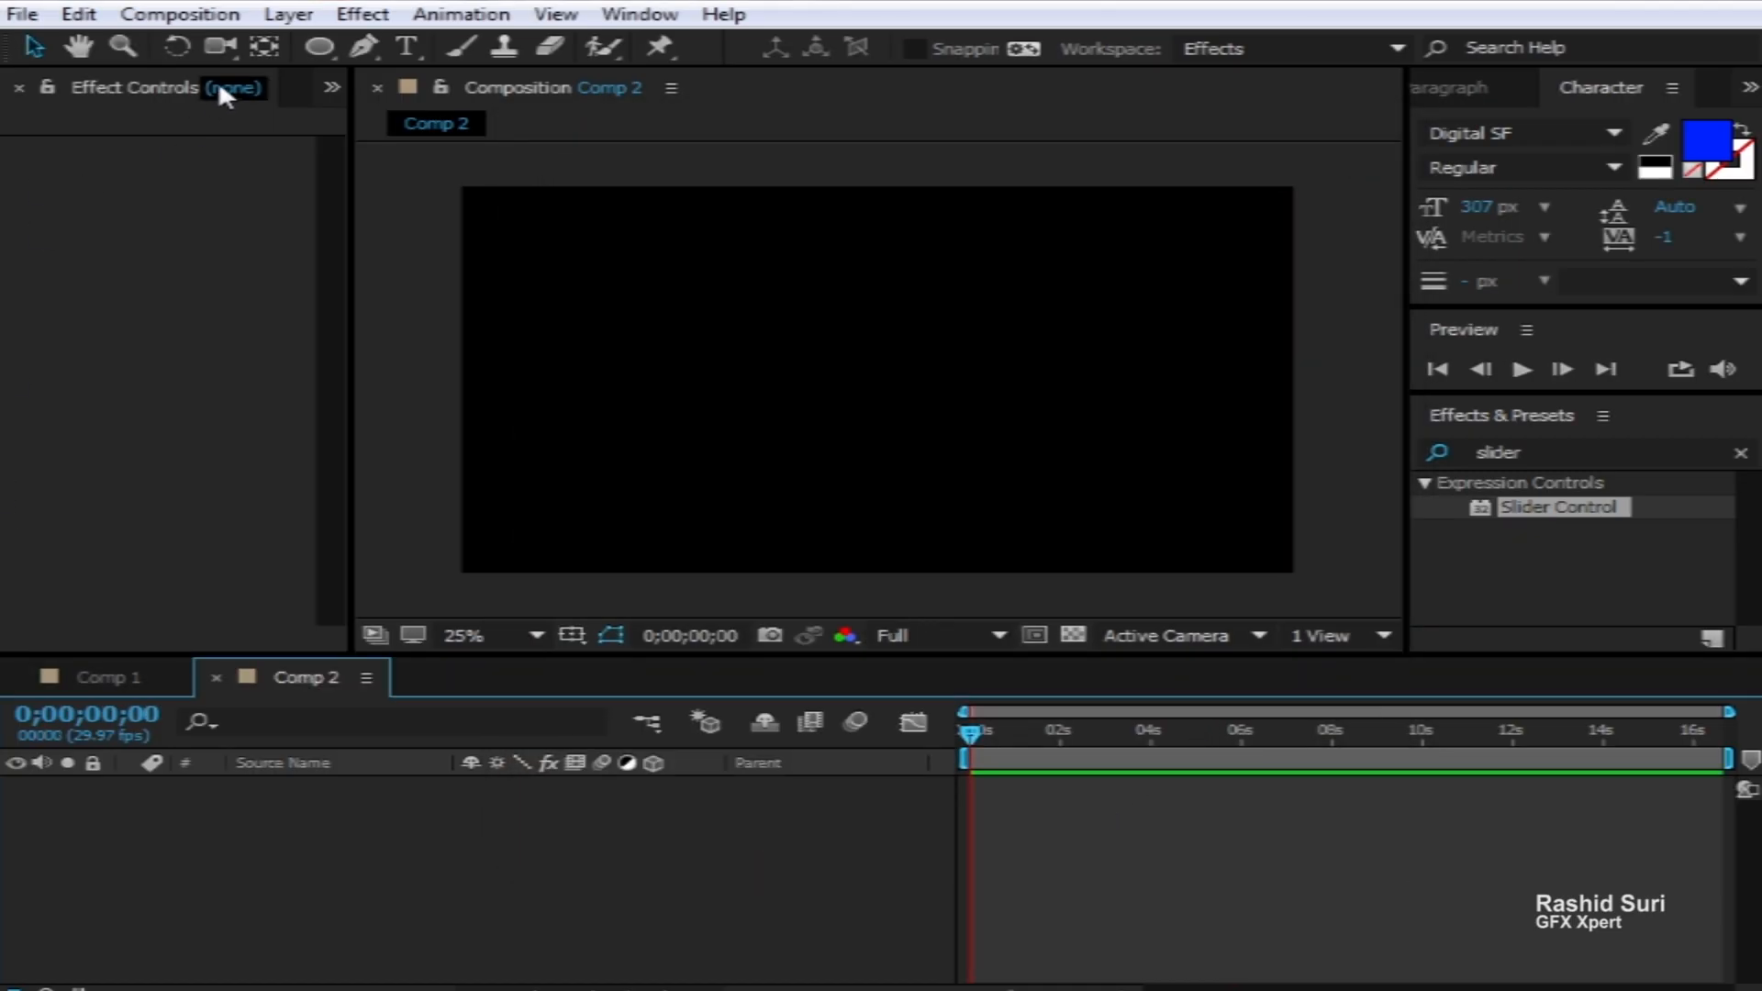
Draw a large, slightly wide ellipse as a shape layer near the middle of the composition
left_click(317, 44)
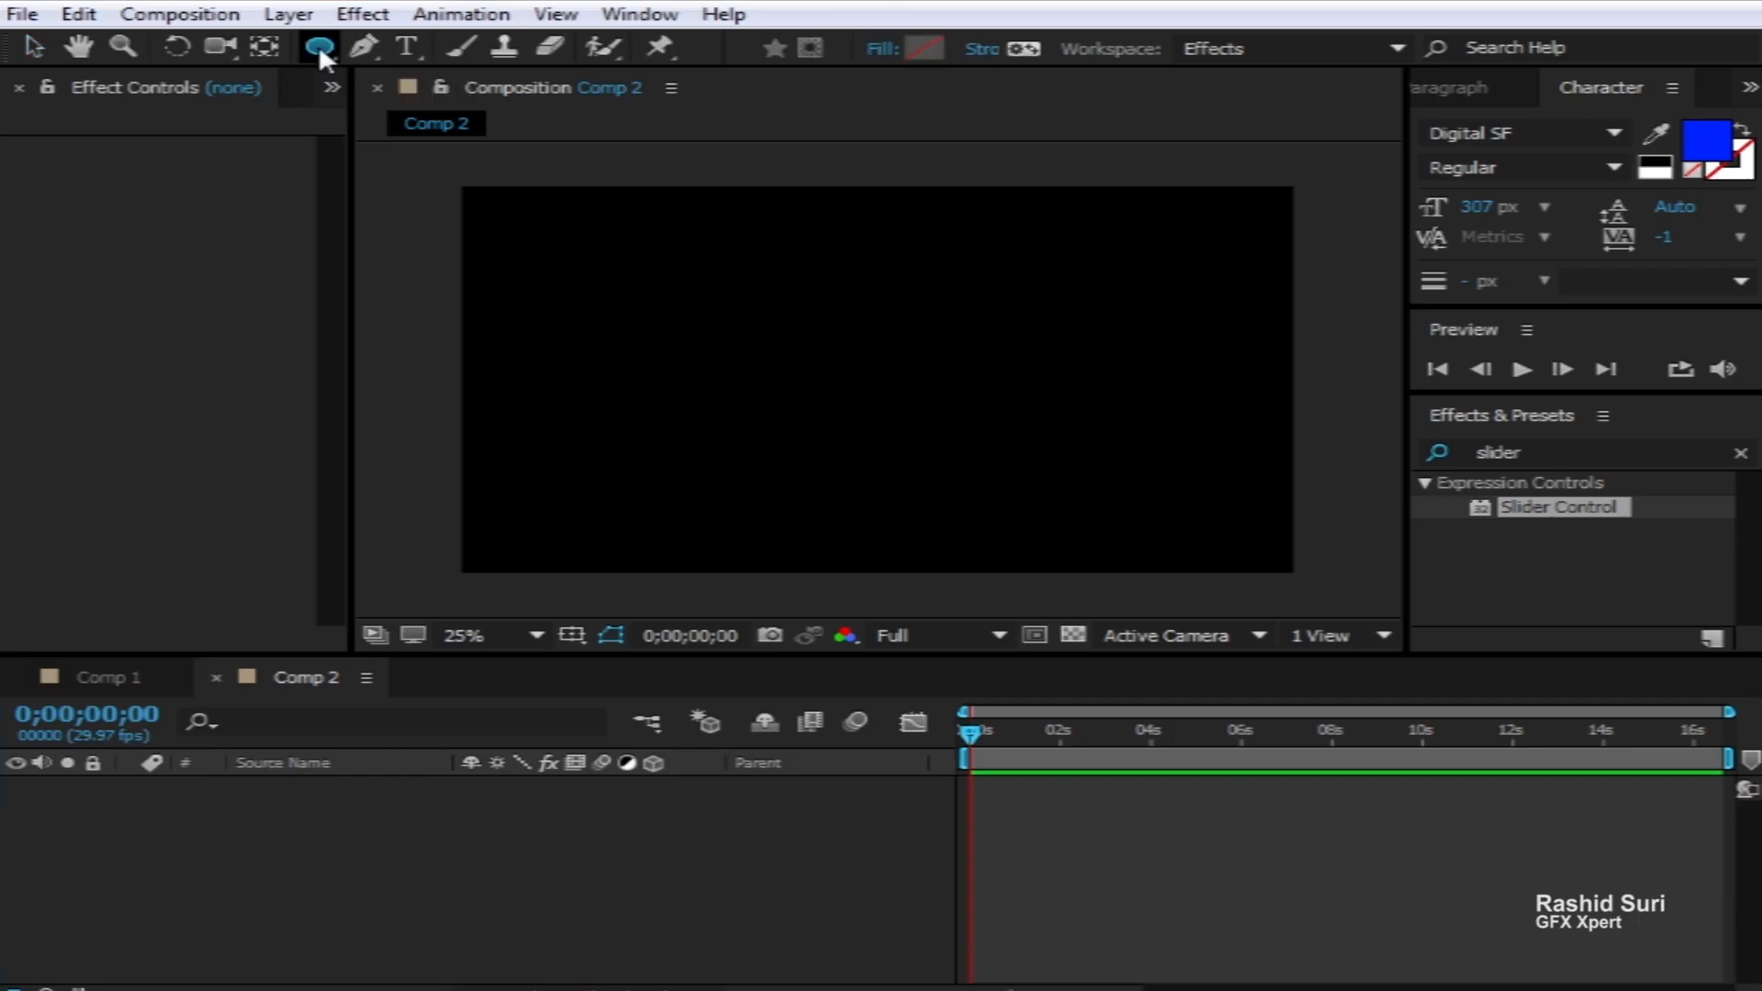
left_click(712, 289)
left_click_drag(711, 288, 1000, 502)
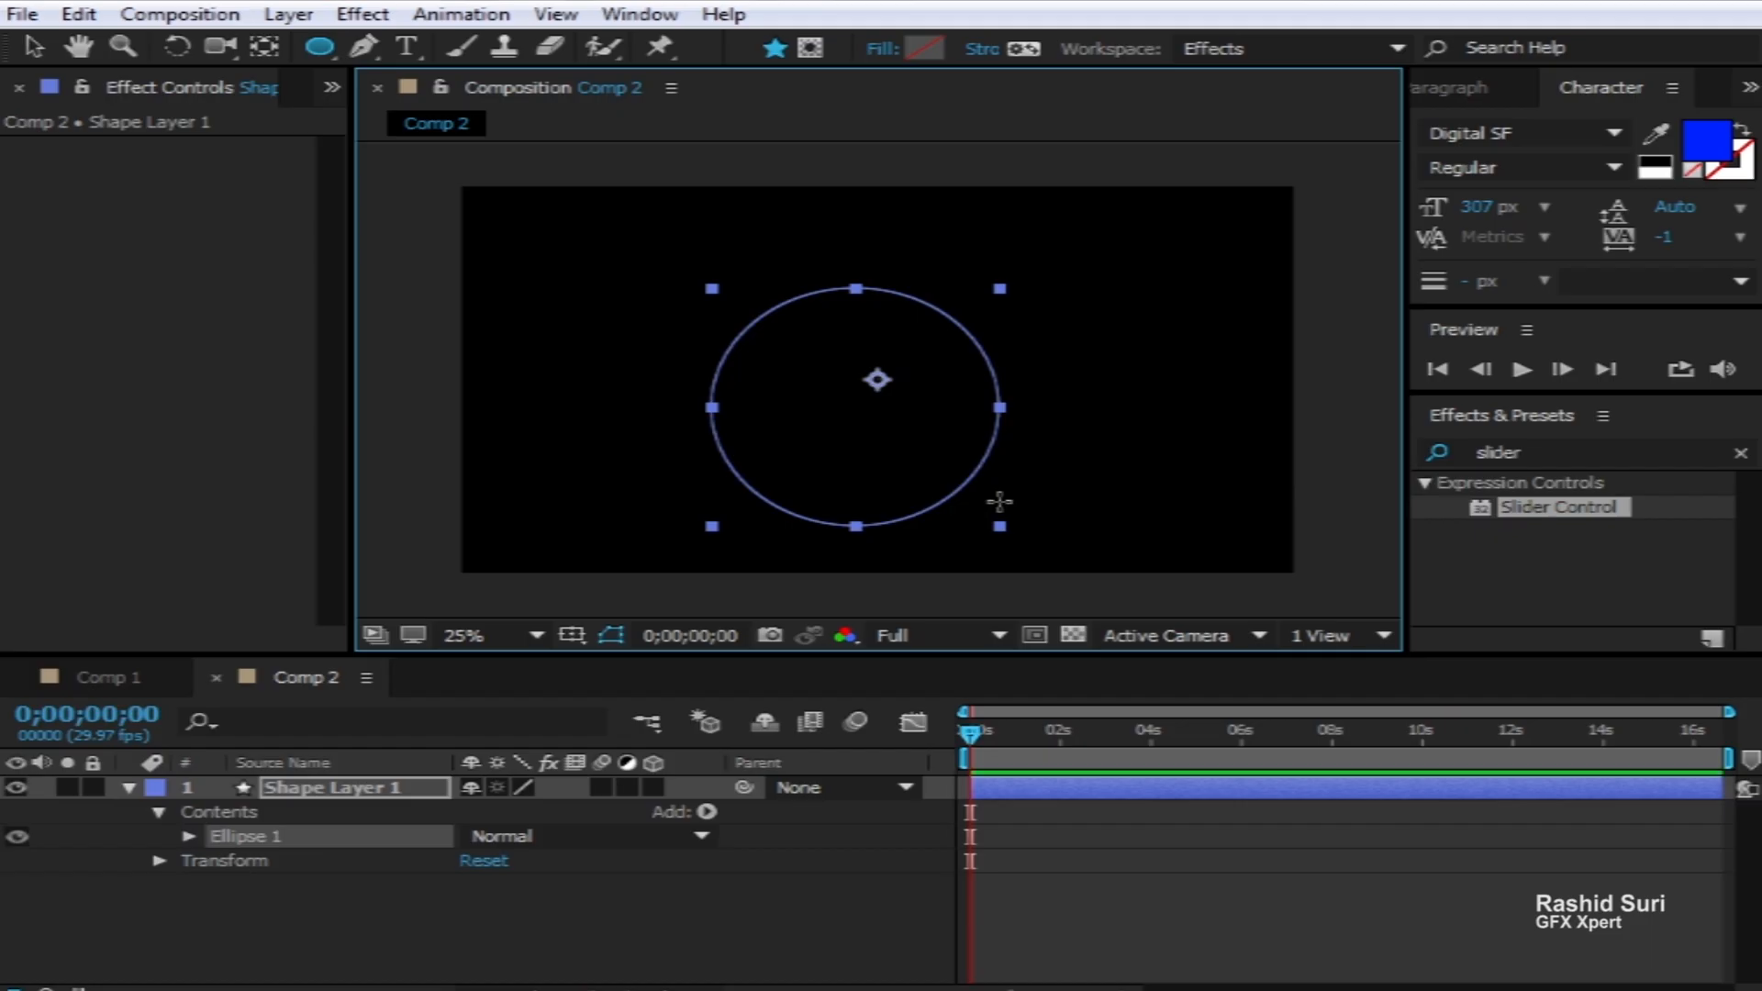
Set the ellipse's stroke width to 70 and move the ring to the horizontal center of the frame
left_click(188, 836)
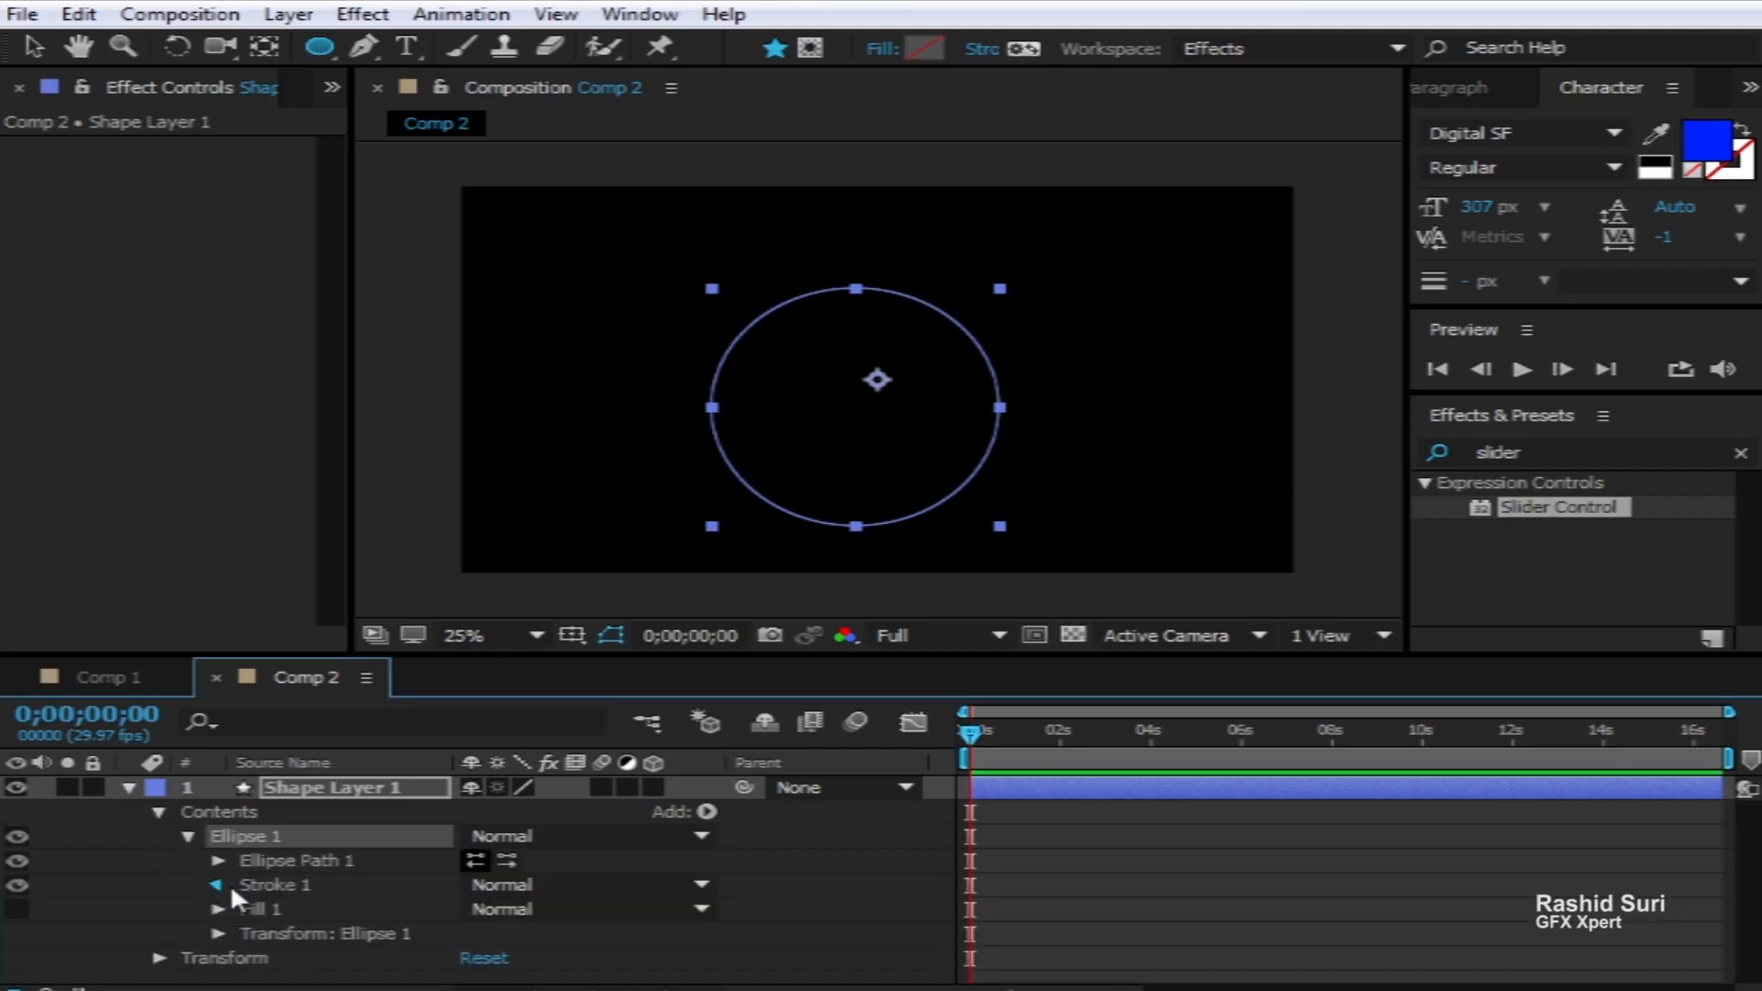
left_click(219, 885)
mouse_move(472, 883)
left_mouse_down()
mouse_move(569, 870)
mouse_move(574, 850)
left_mouse_up()
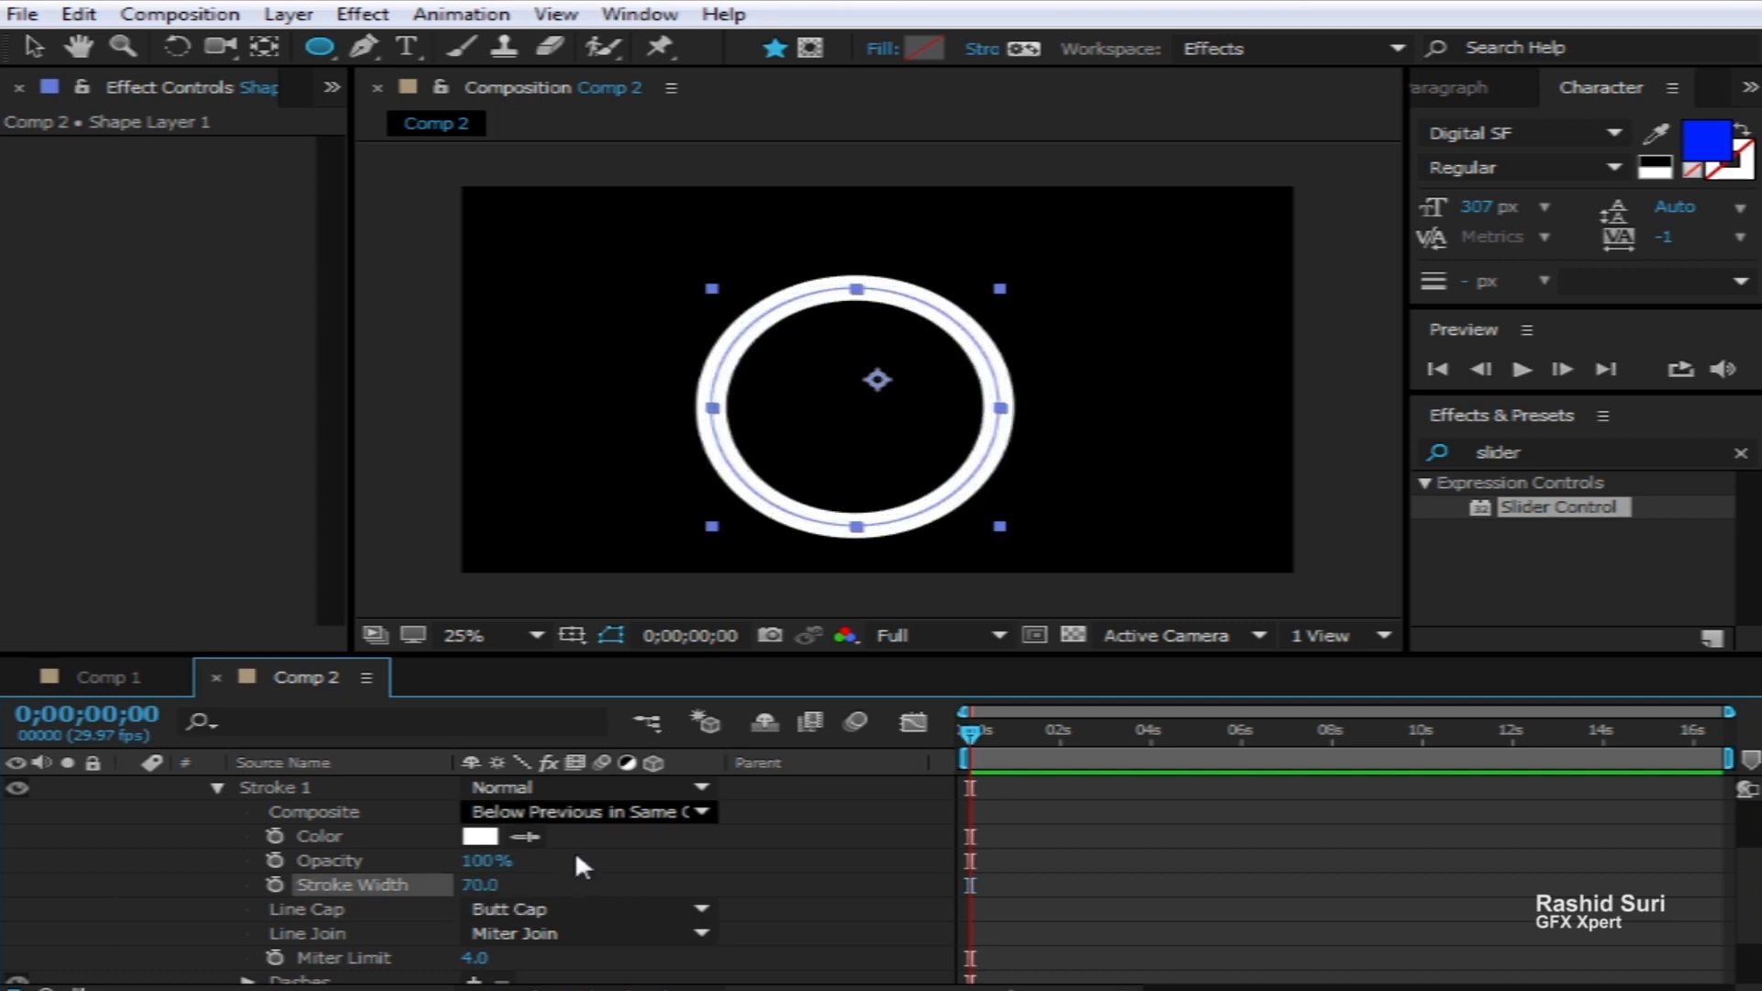
left_click(35, 46)
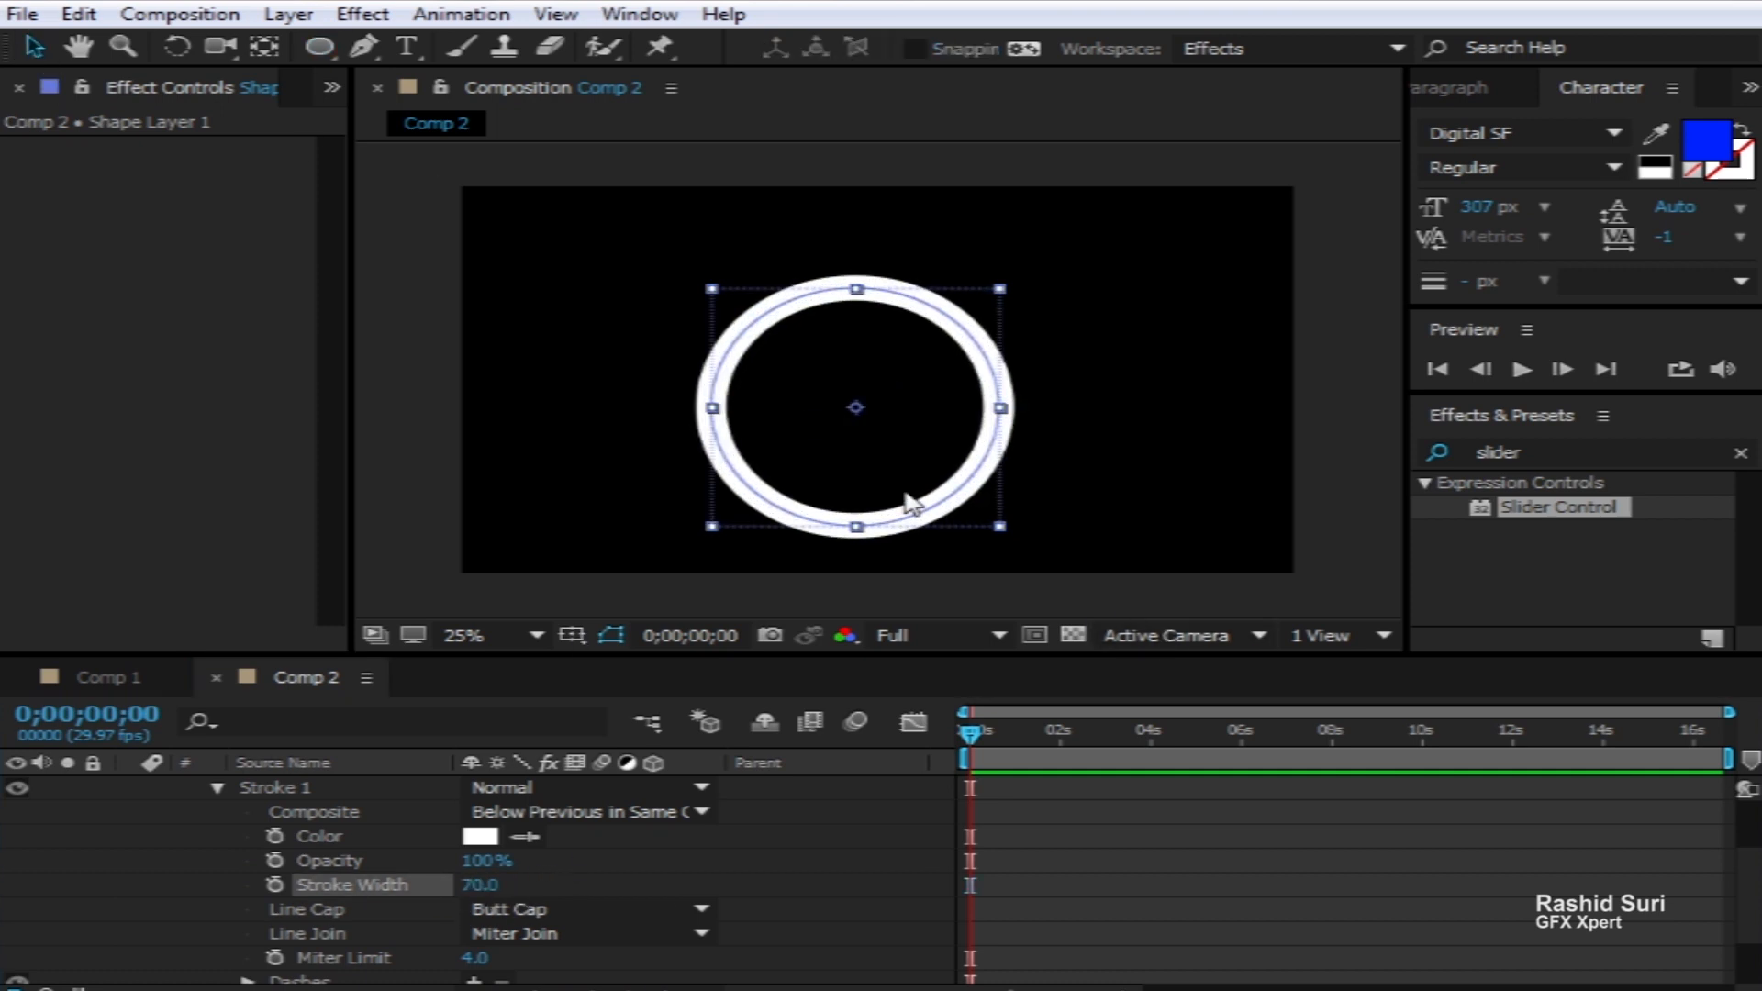
left_click_drag(956, 458, 984, 414)
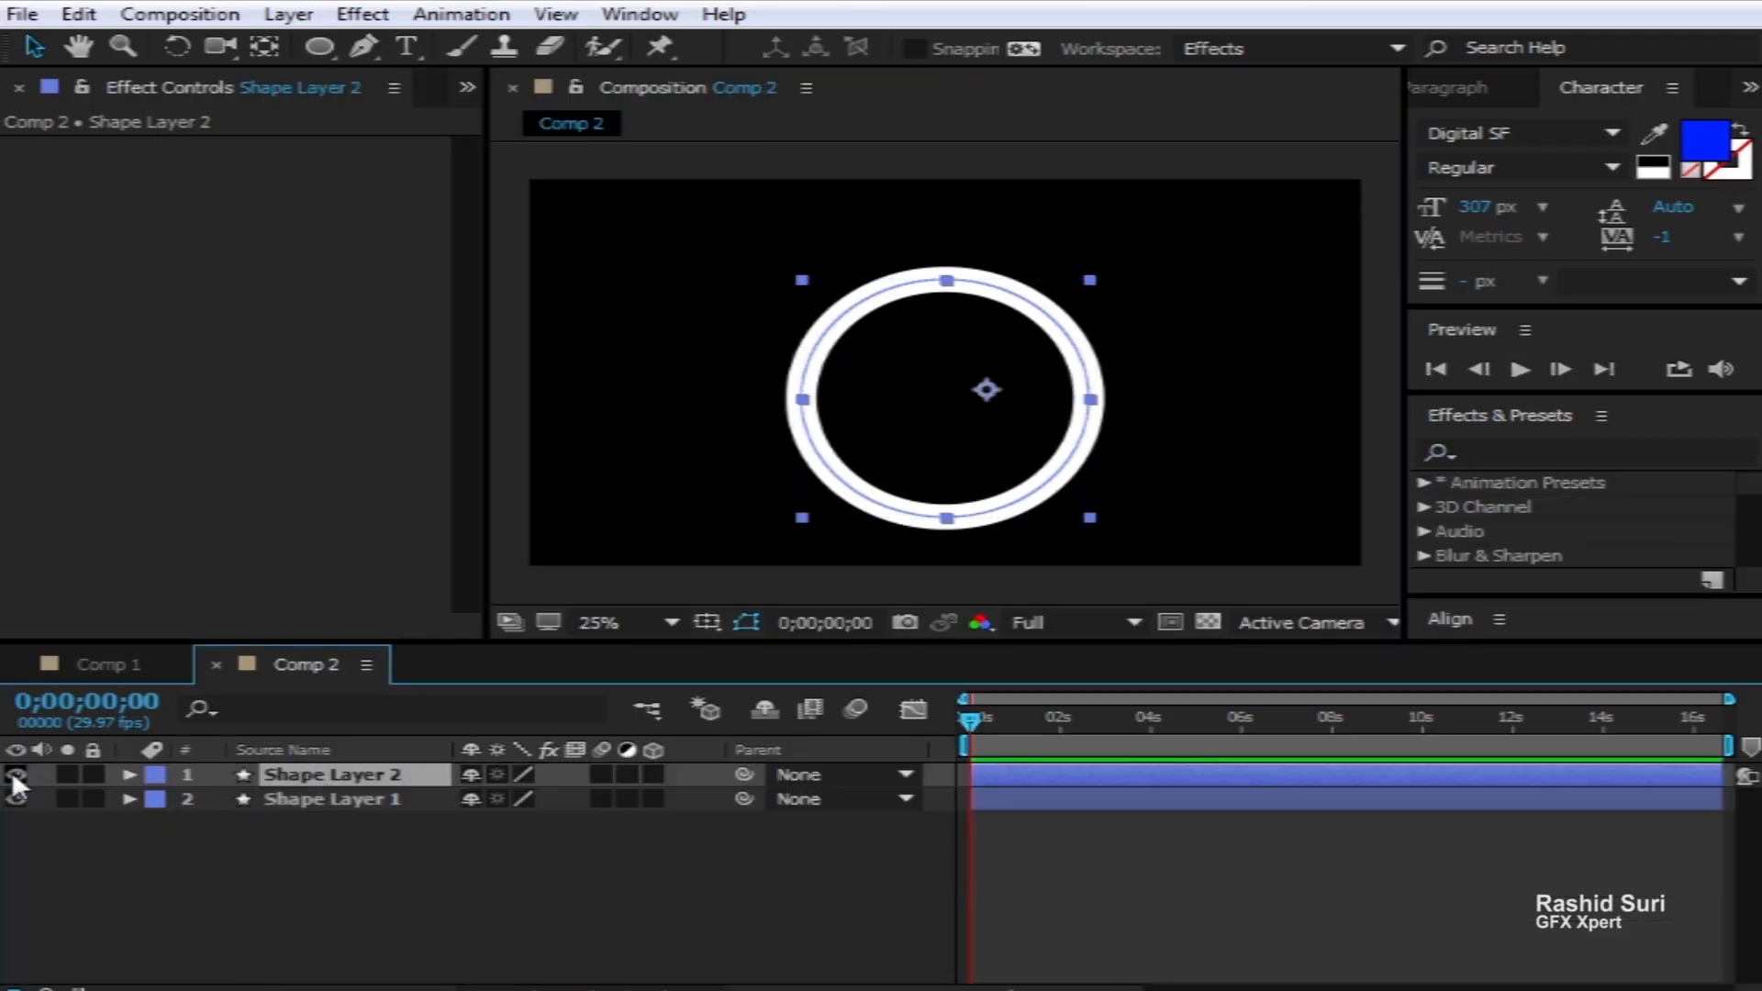
Lower Shape Layer 1's opacity to 40% with Shape Layer 2 temporarily hidden, and show Shape Layer 2 again
left_click(13, 772)
left_click(322, 796)
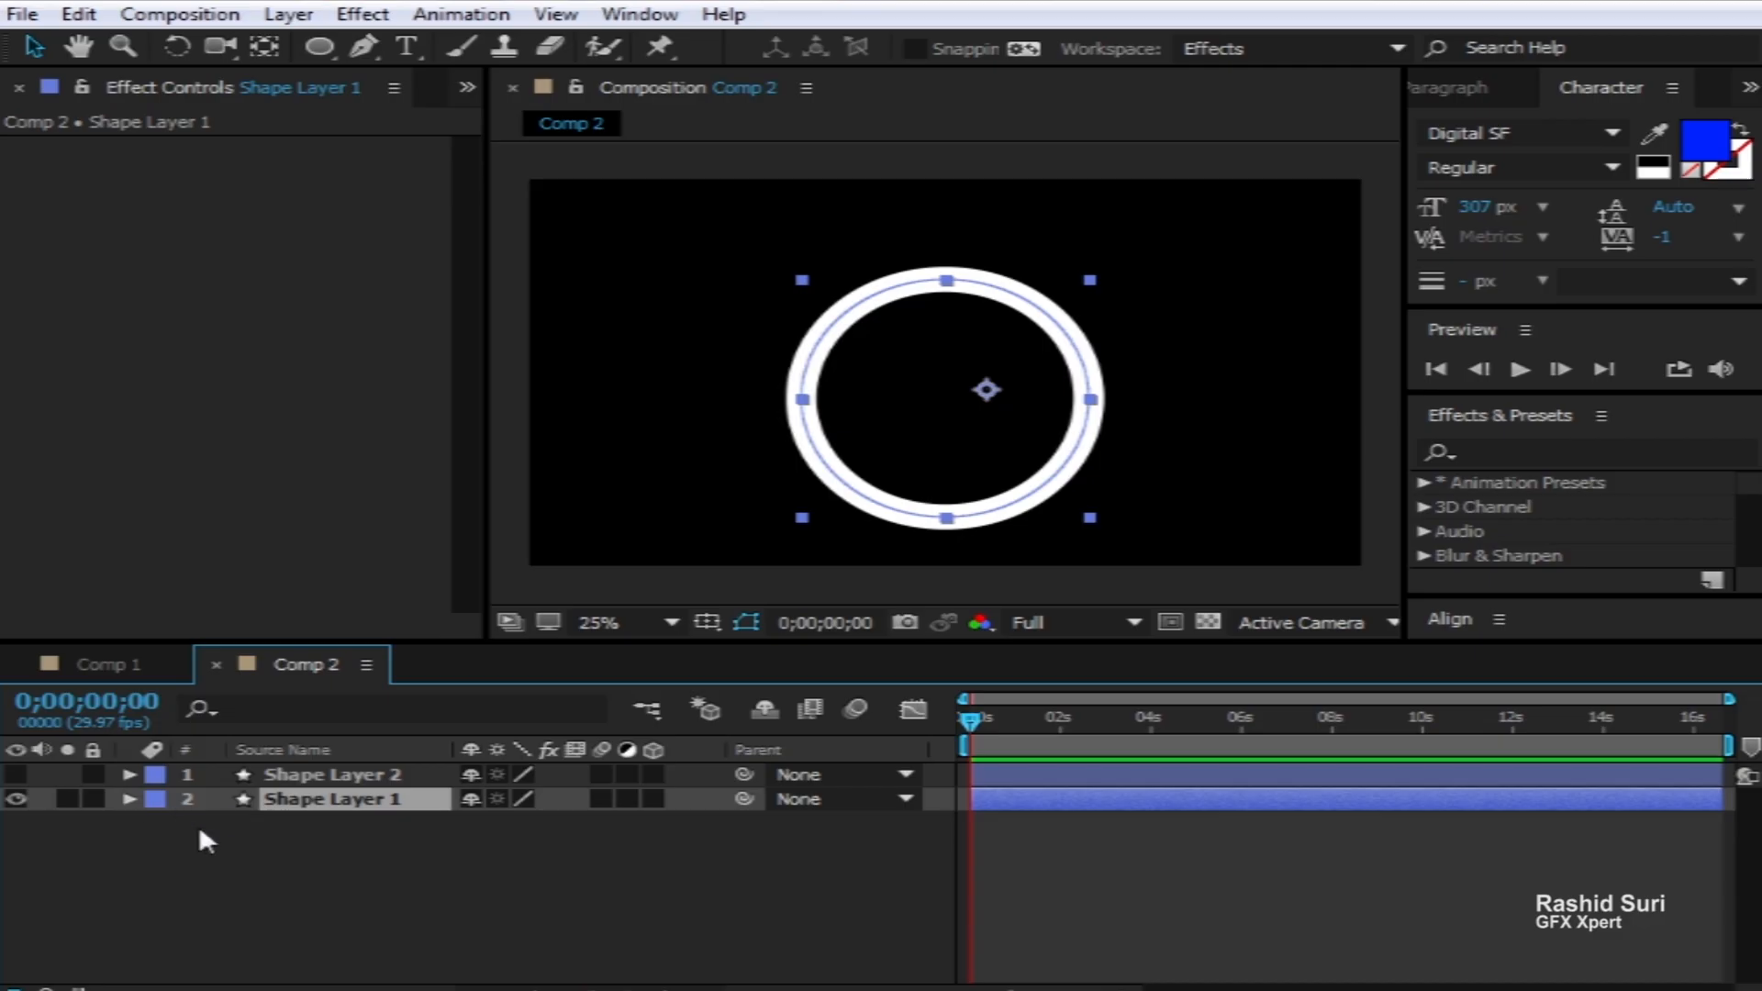
key("t")
mouse_move(484, 824)
left_mouse_down()
mouse_move(381, 845)
mouse_move(395, 841)
left_mouse_up()
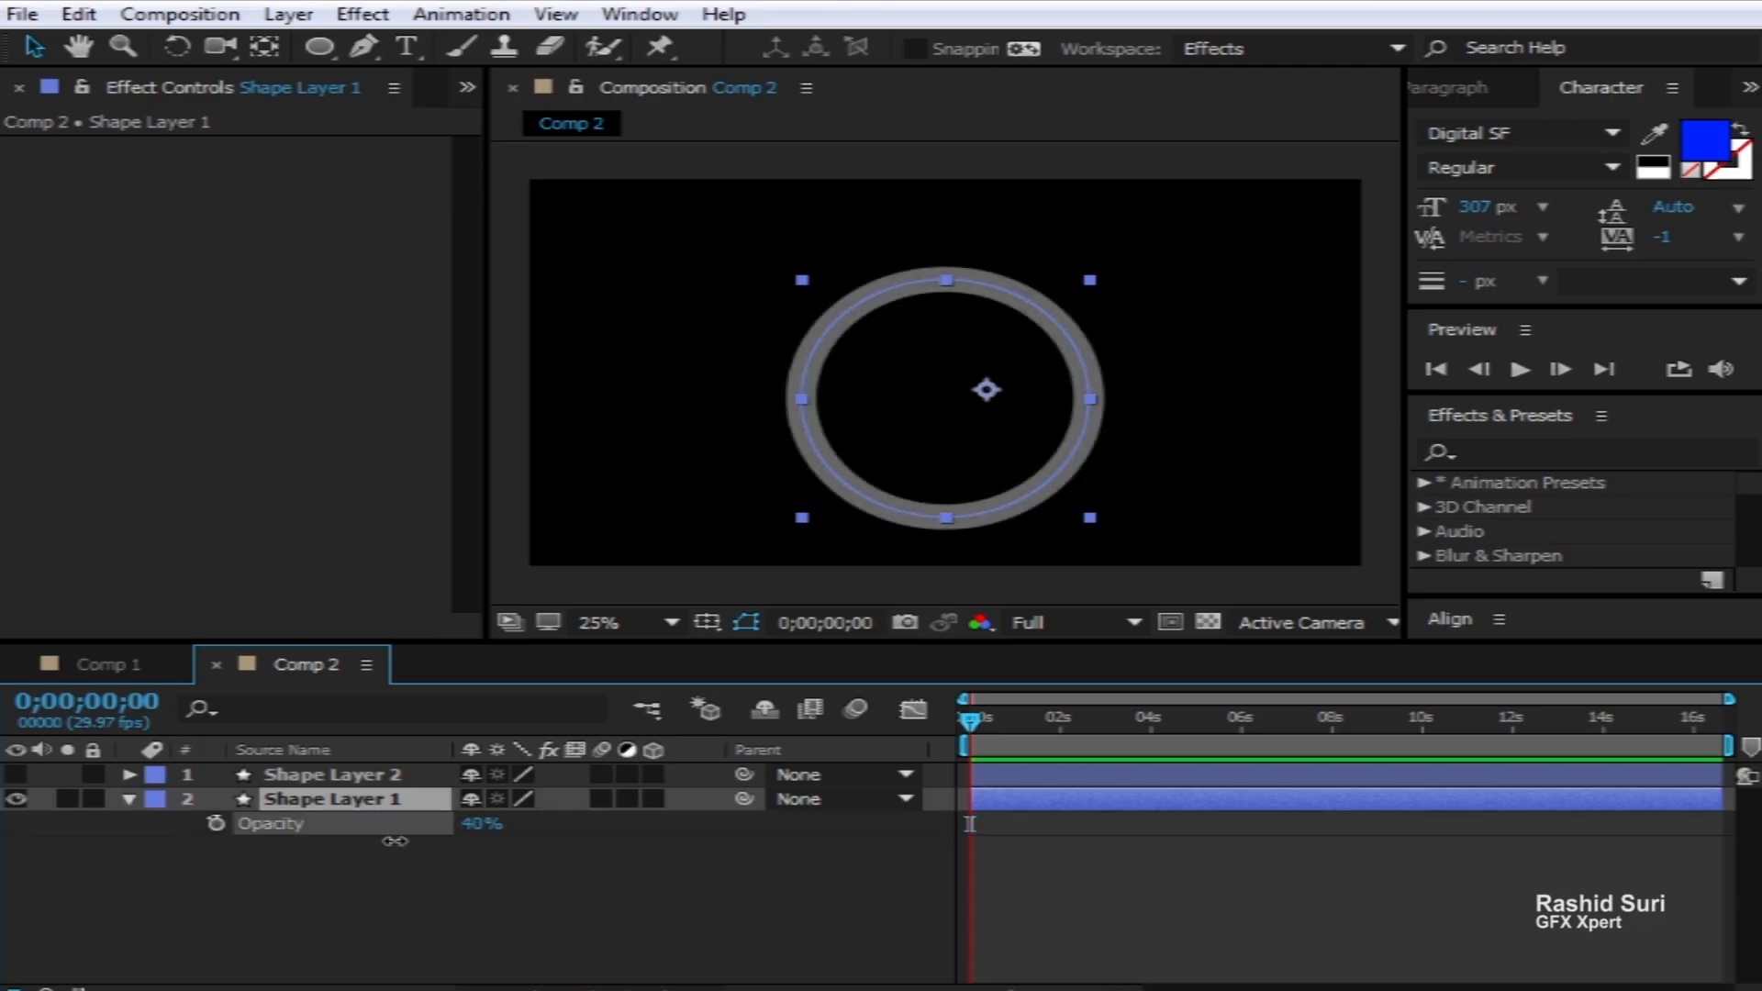
left_click(591, 874)
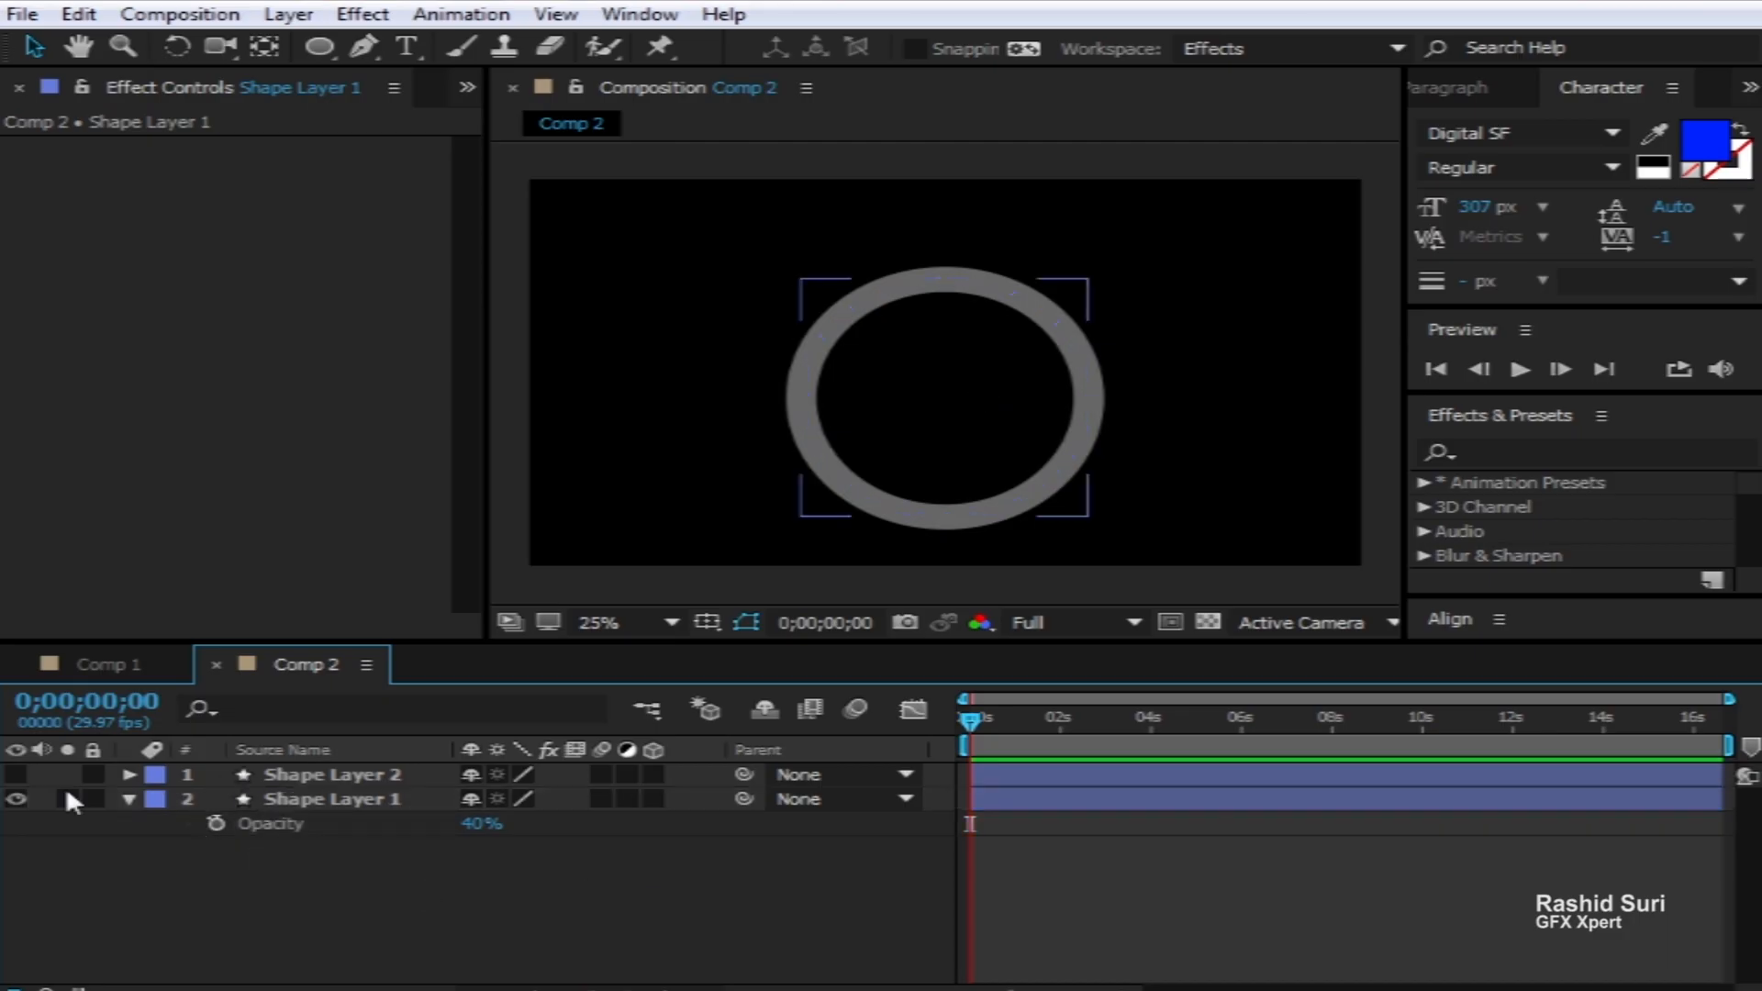
left_click(15, 774)
Change the stroke color of Shape Layer 2's ellipse to the light blue-violet 9898D8
left_click(317, 773)
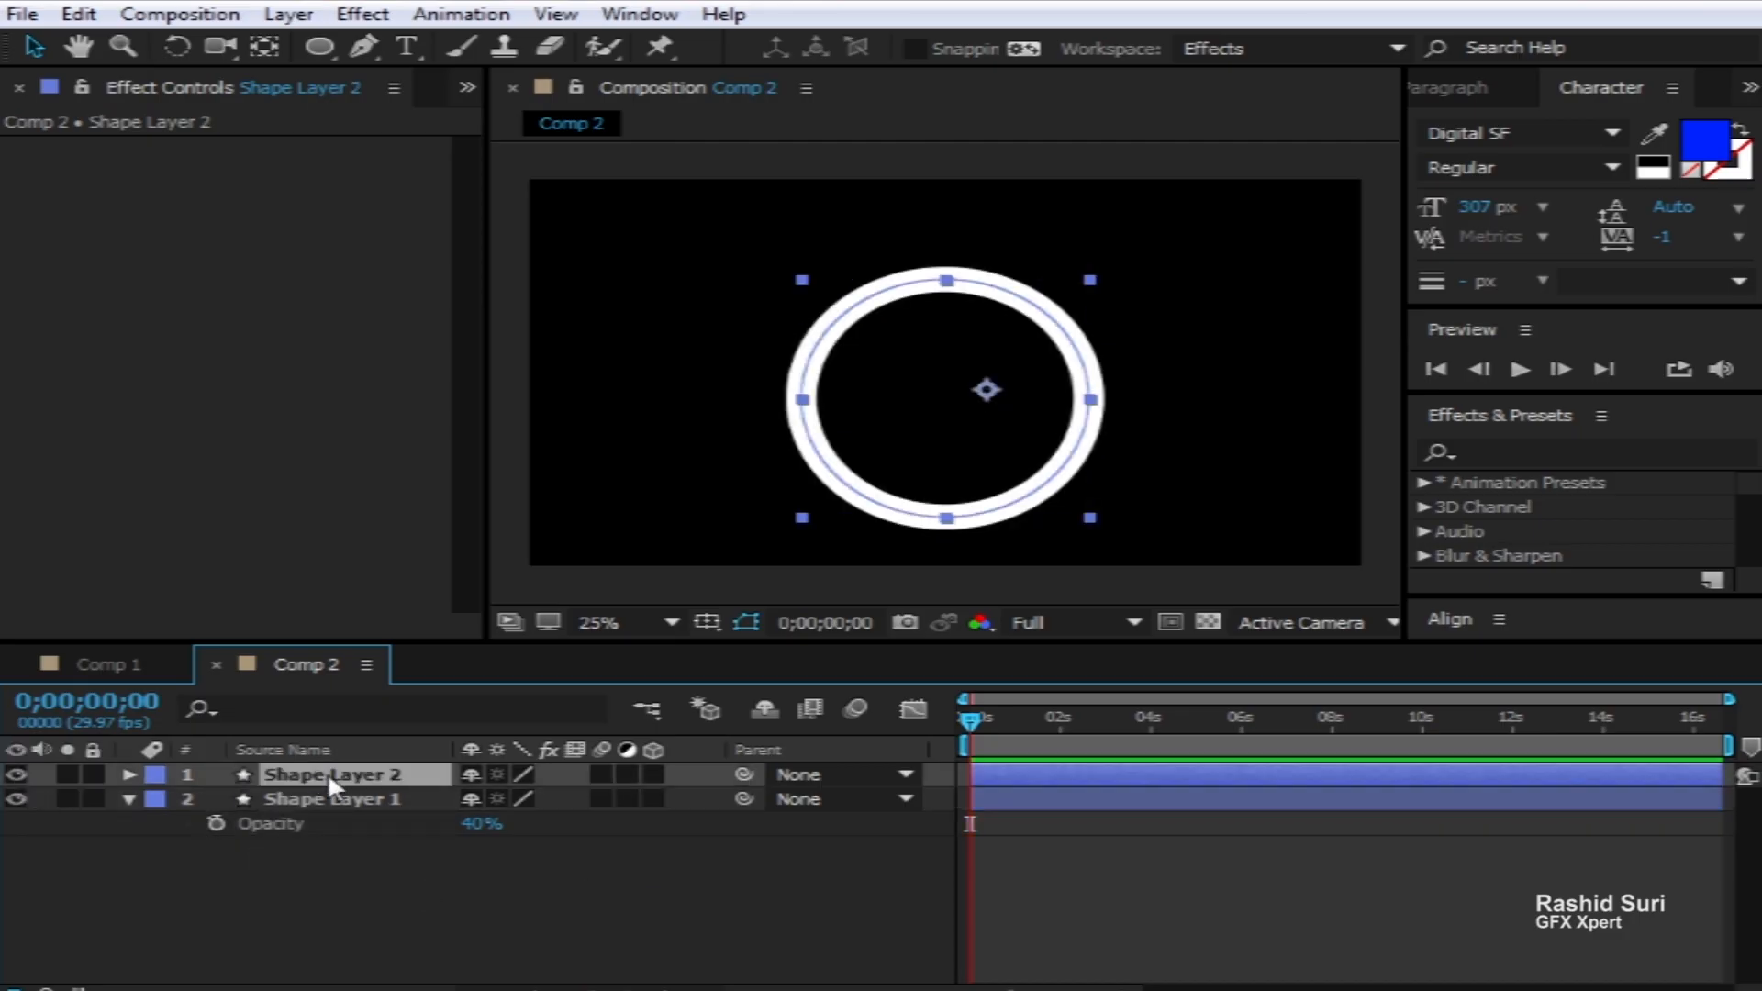
left_click(118, 769)
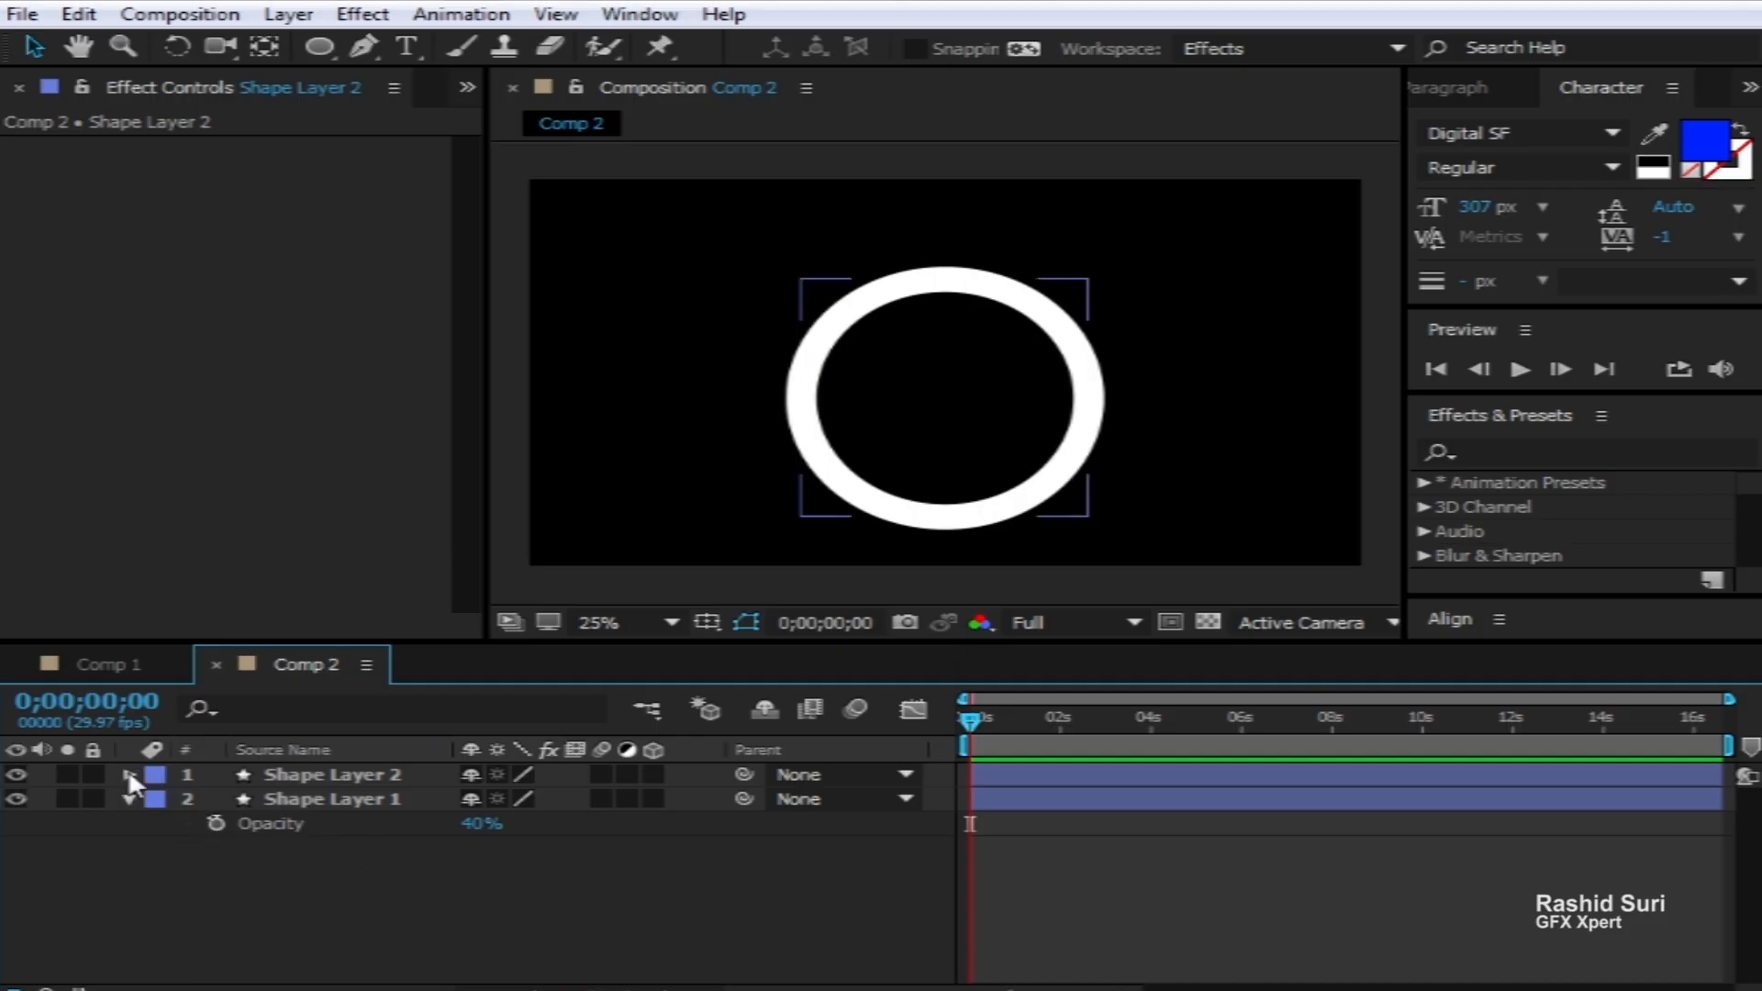
left_click(128, 774)
left_click(160, 798)
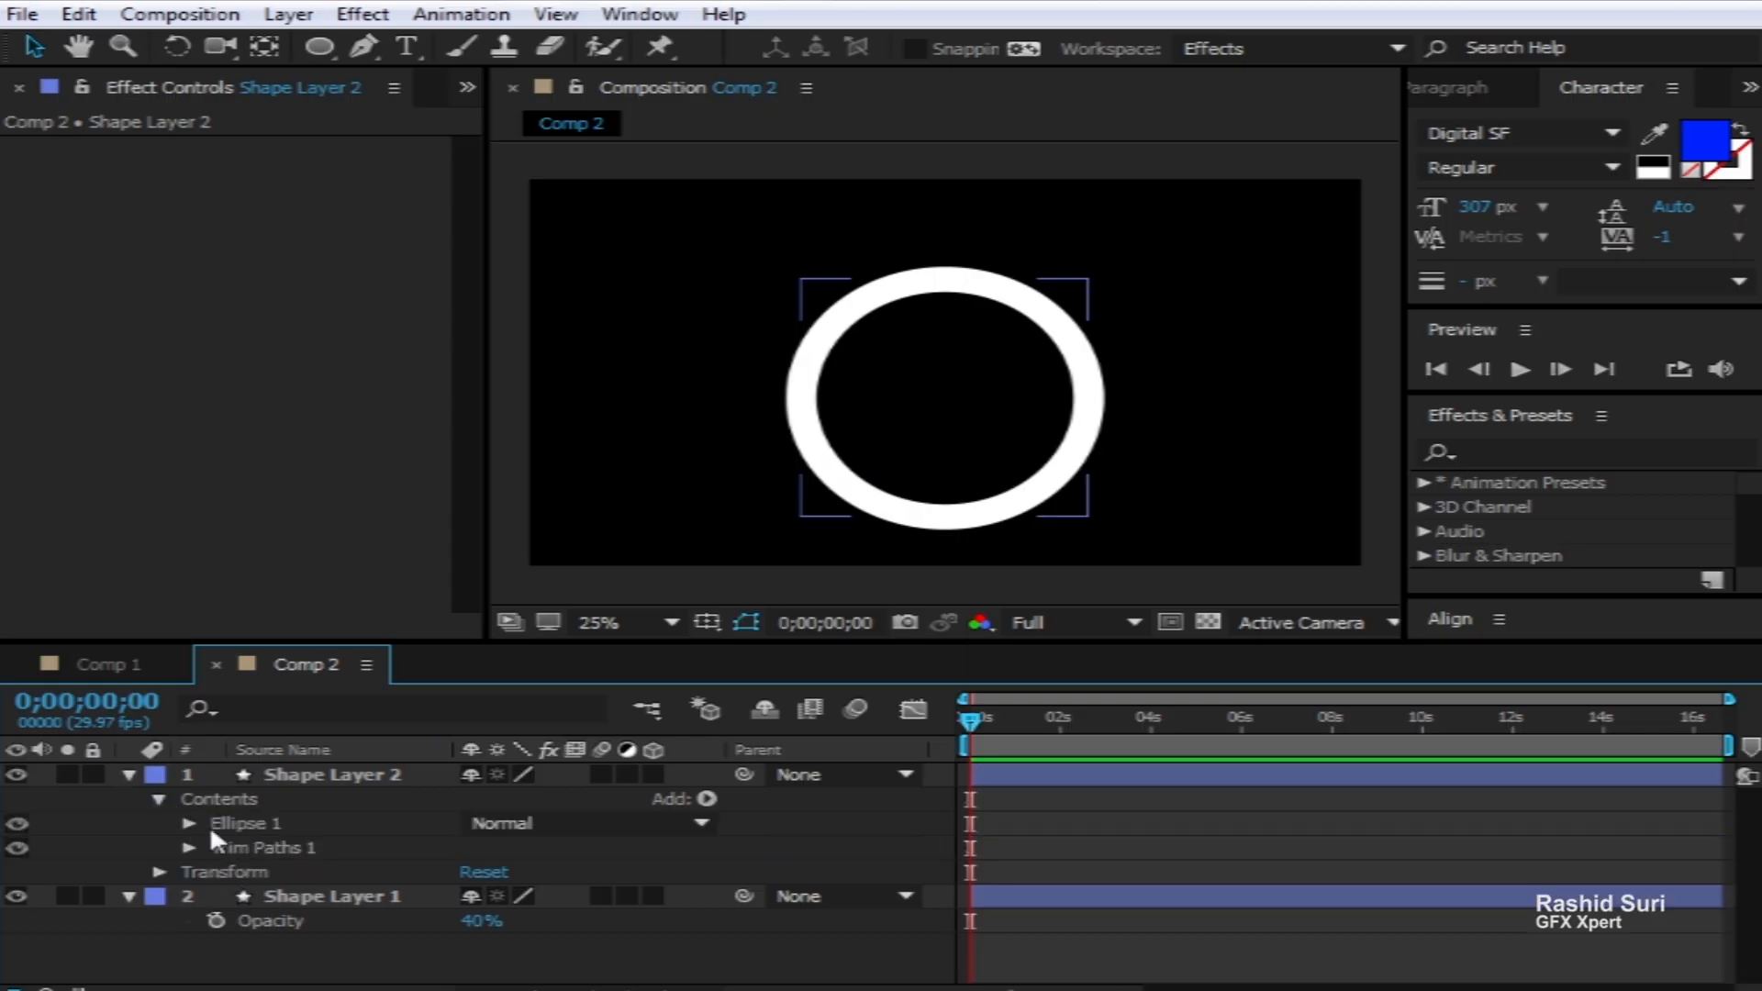
left_click(188, 824)
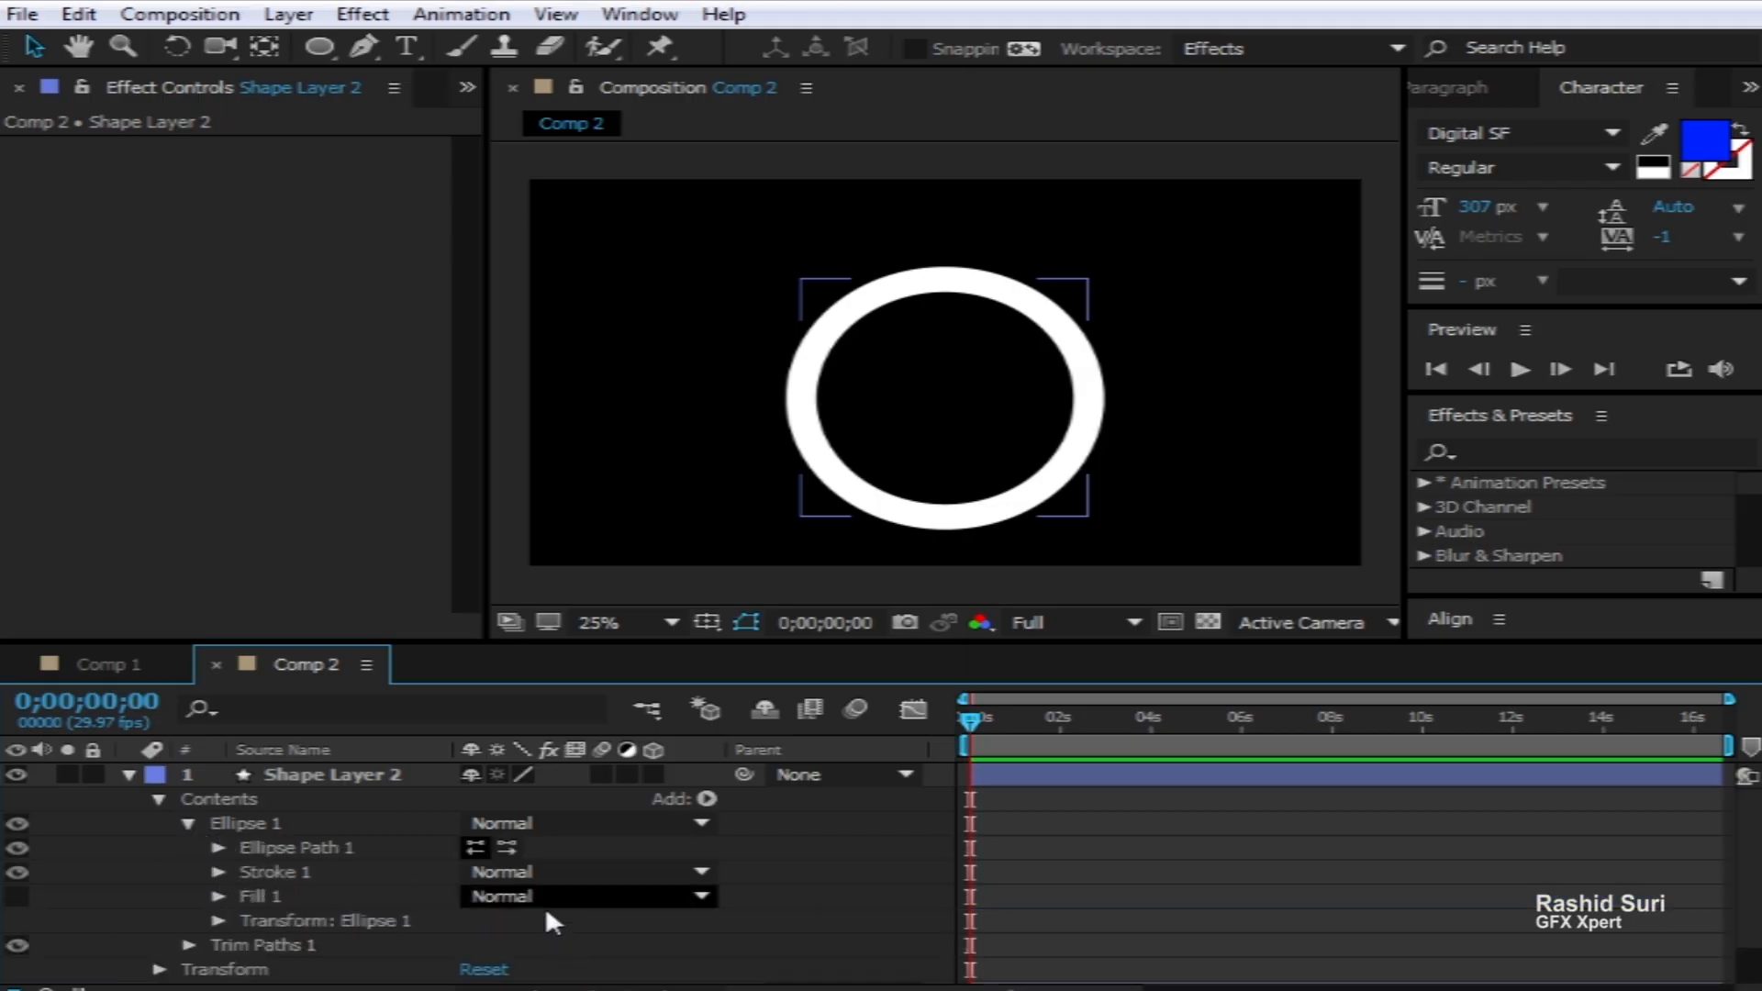
left_click(220, 872)
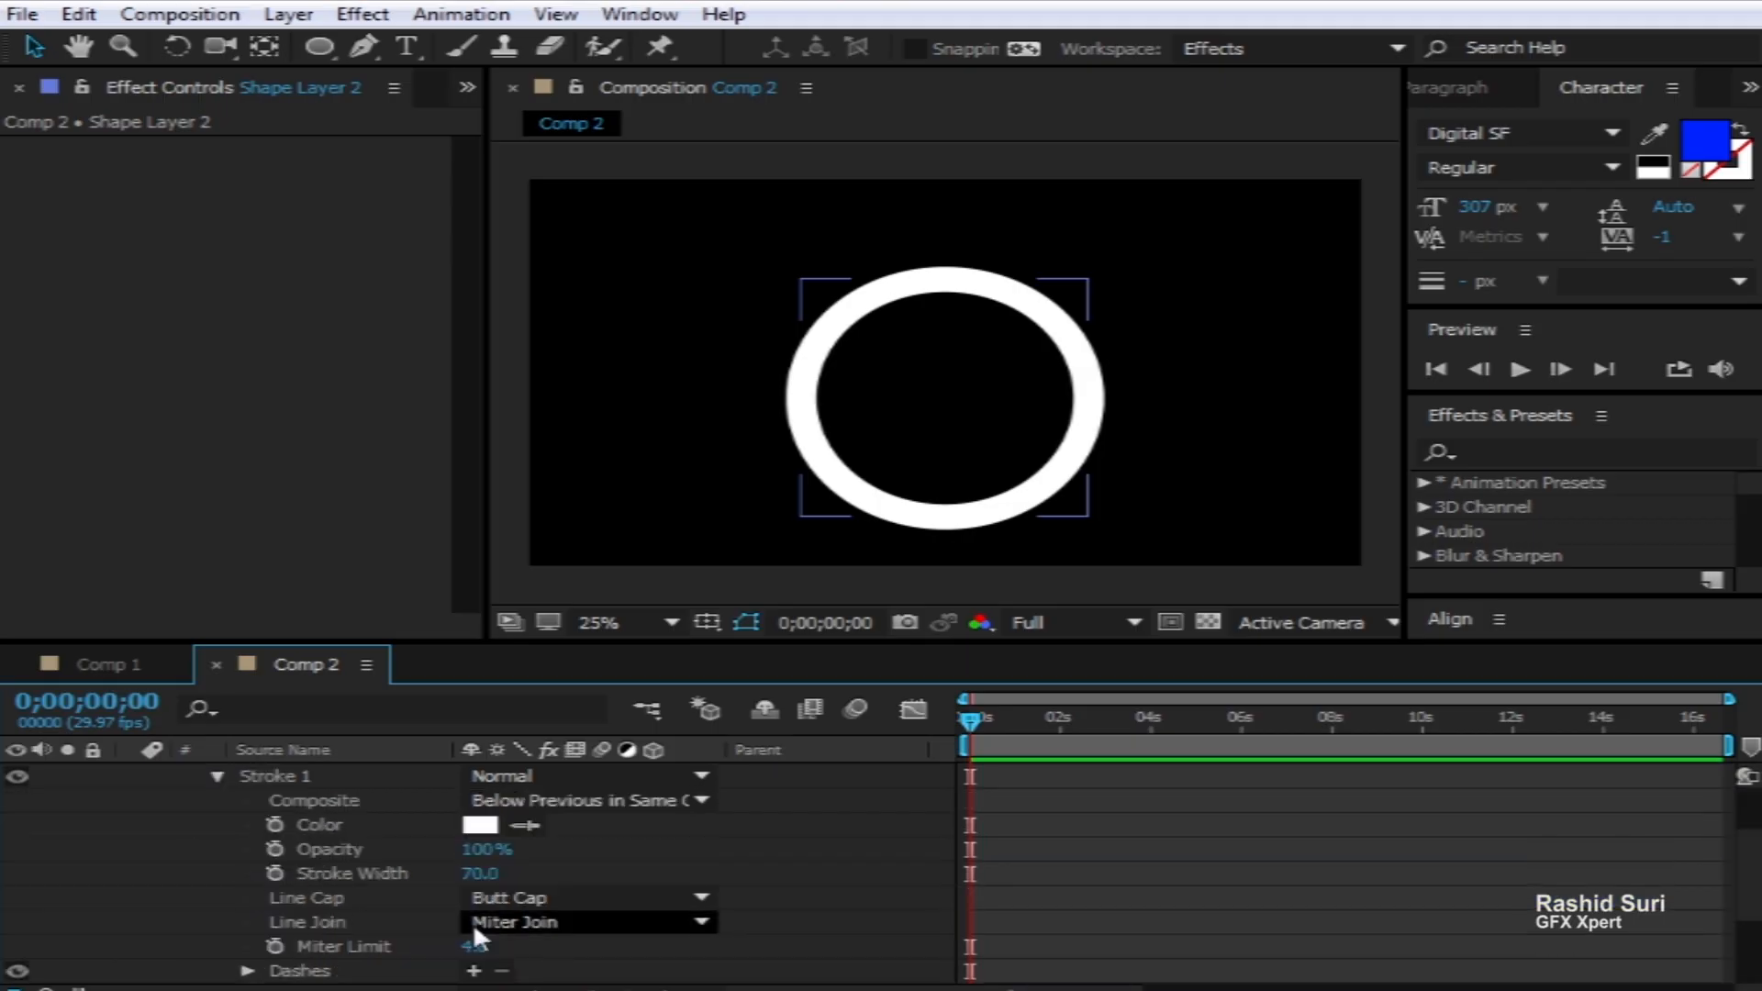
left_click(479, 825)
mouse_move(954, 664)
left_mouse_down()
mouse_move(944, 508)
mouse_move(1050, 474)
left_mouse_up()
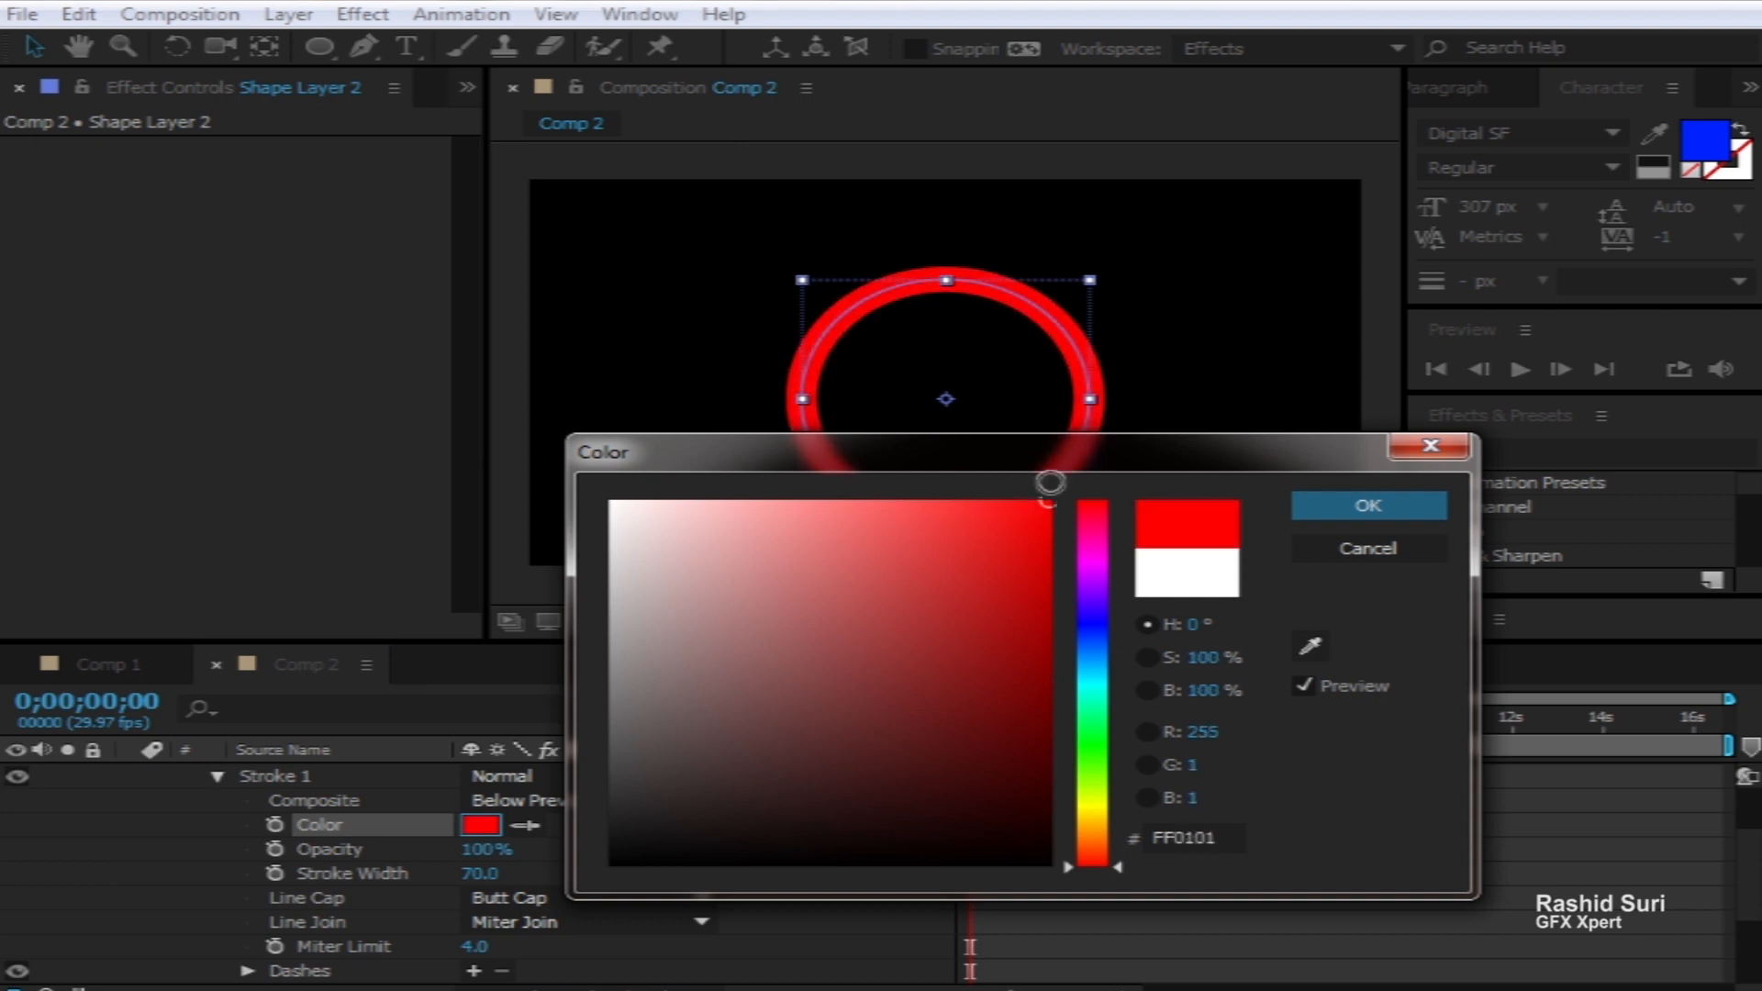
left_click(1109, 622)
left_click_drag(1111, 619, 1103, 588)
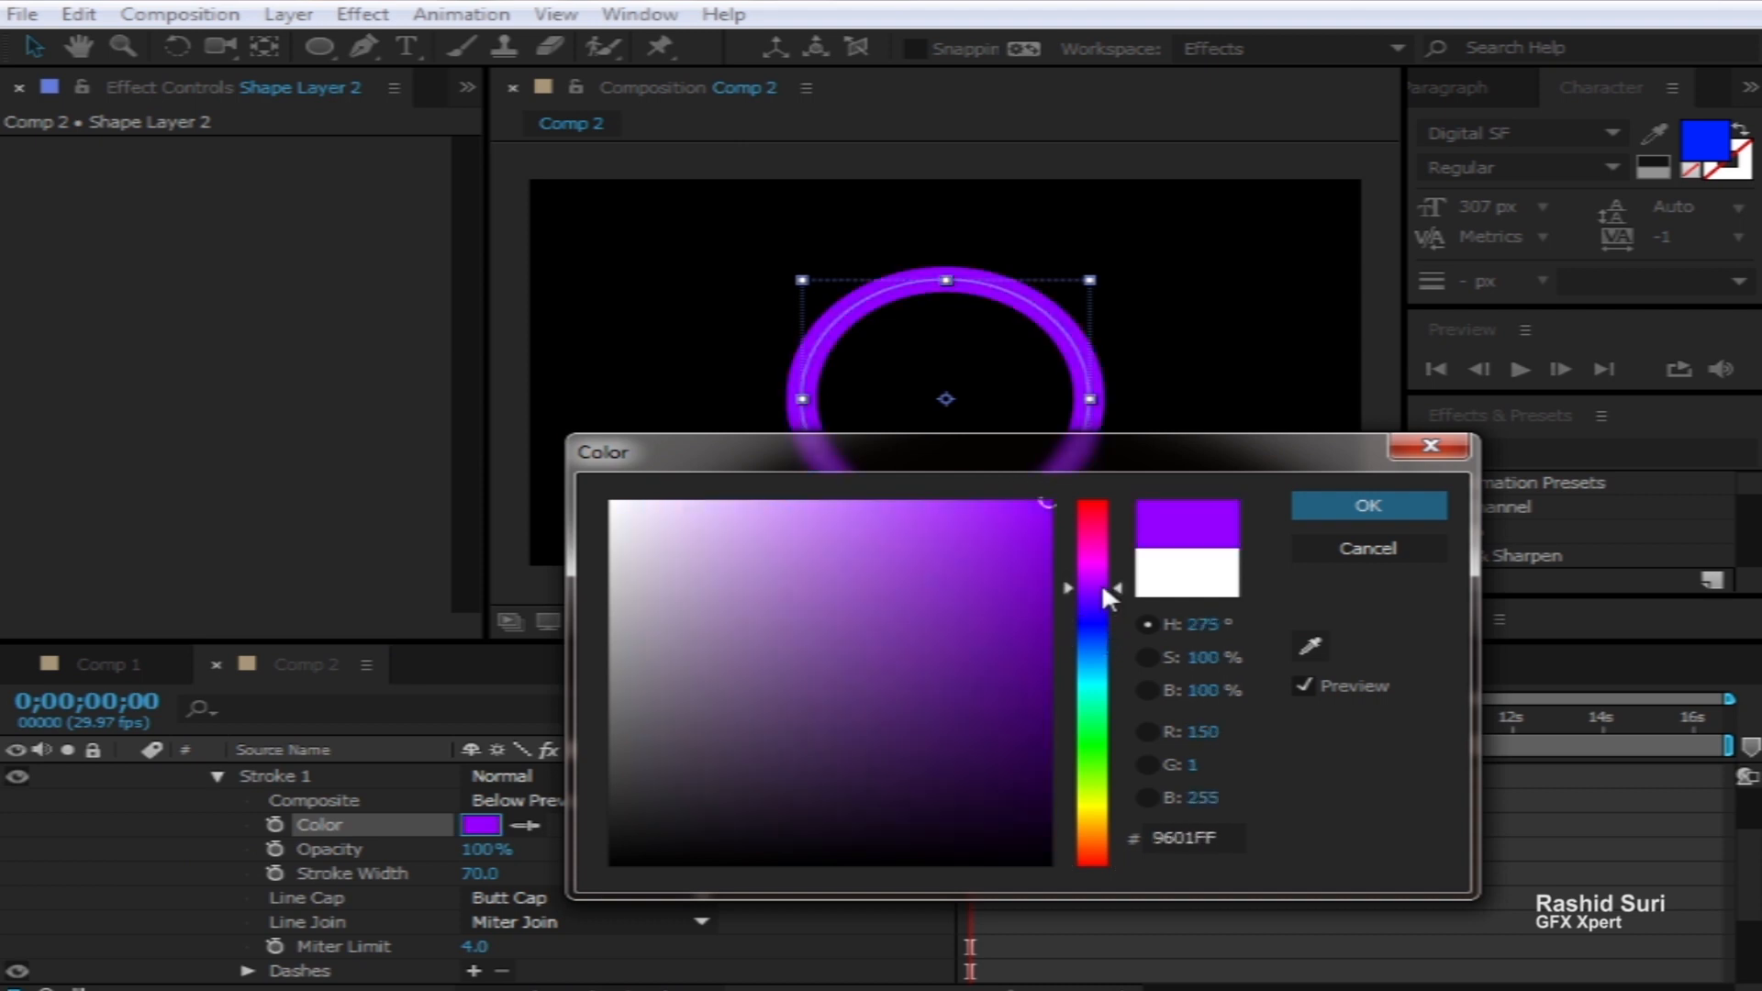
left_click_drag(1111, 584, 1098, 619)
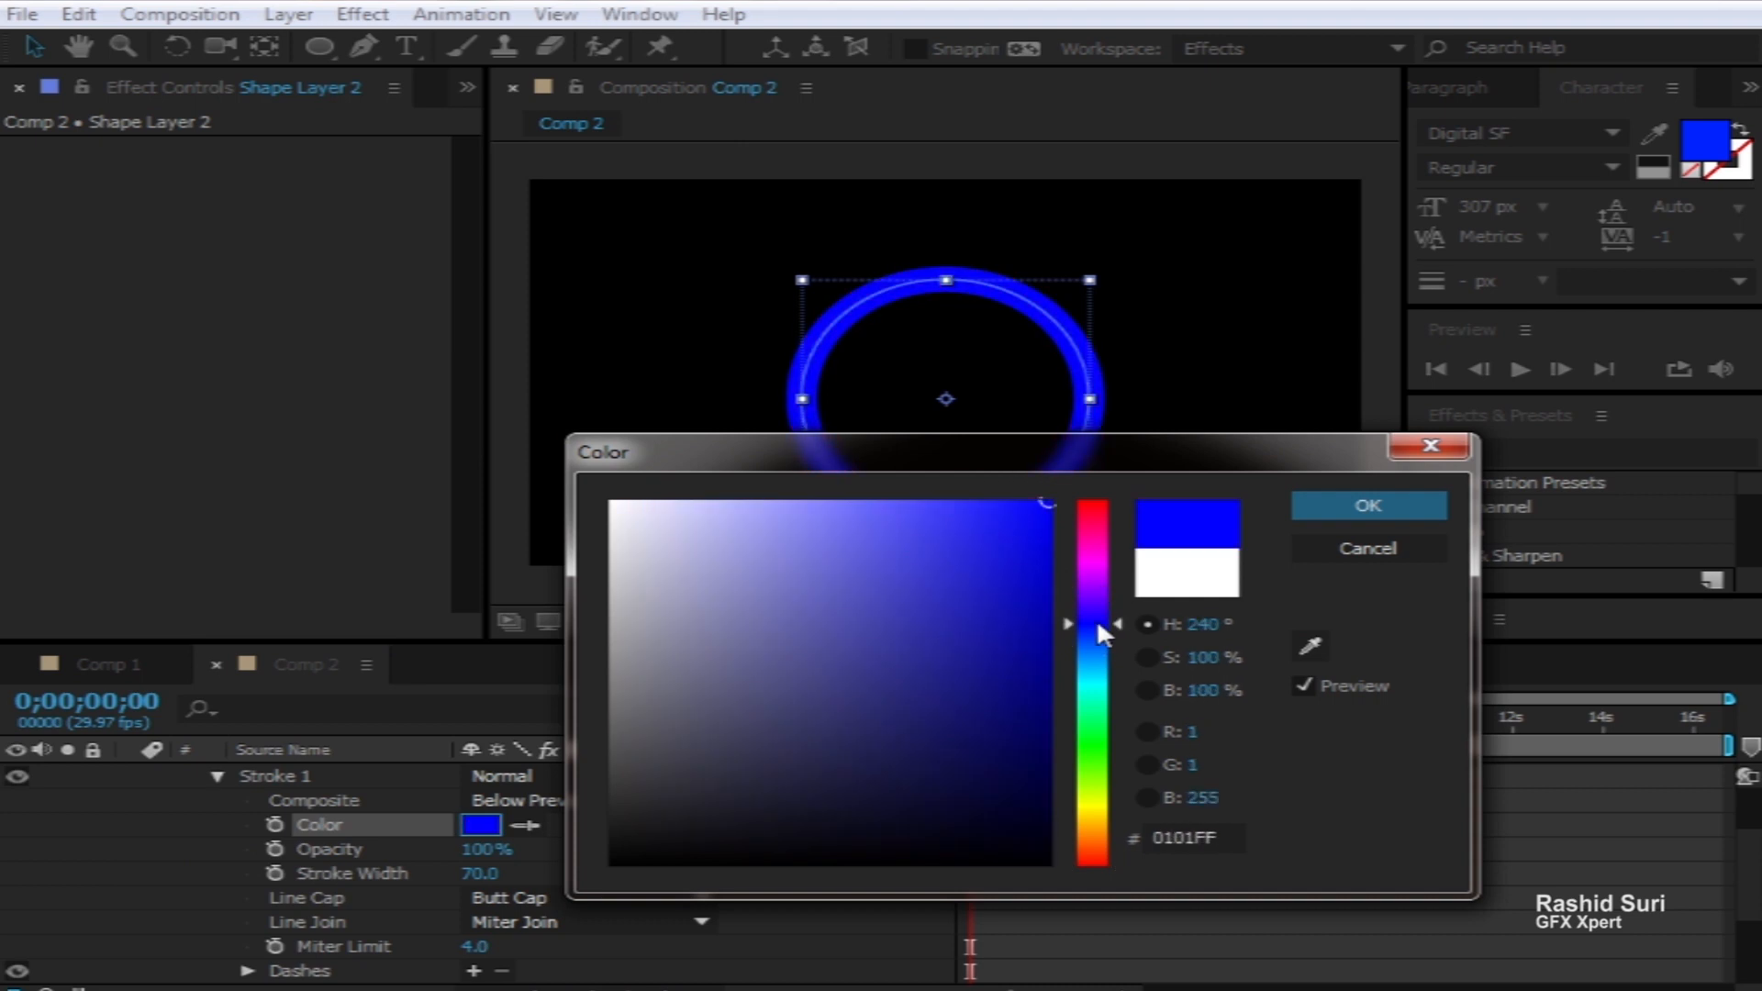
mouse_move(839, 550)
left_mouse_down()
mouse_move(858, 516)
mouse_move(889, 519)
mouse_move(831, 574)
mouse_move(704, 624)
mouse_move(669, 694)
mouse_move(742, 556)
left_mouse_up()
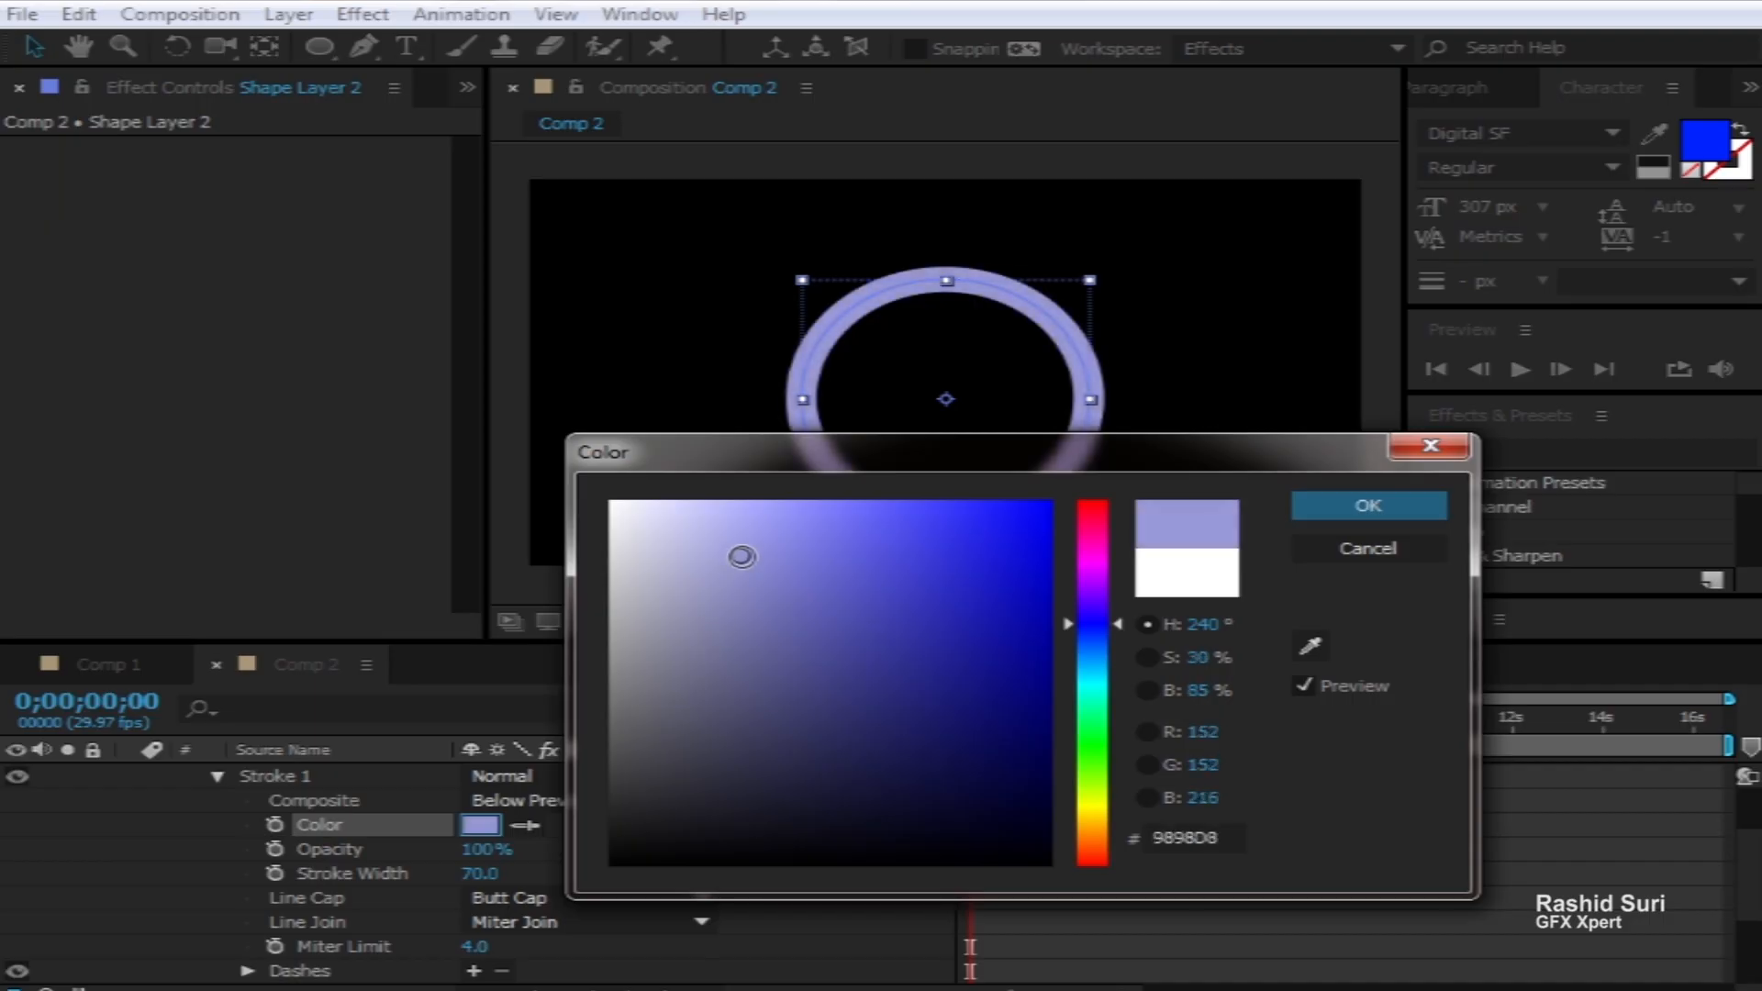
left_click(1336, 498)
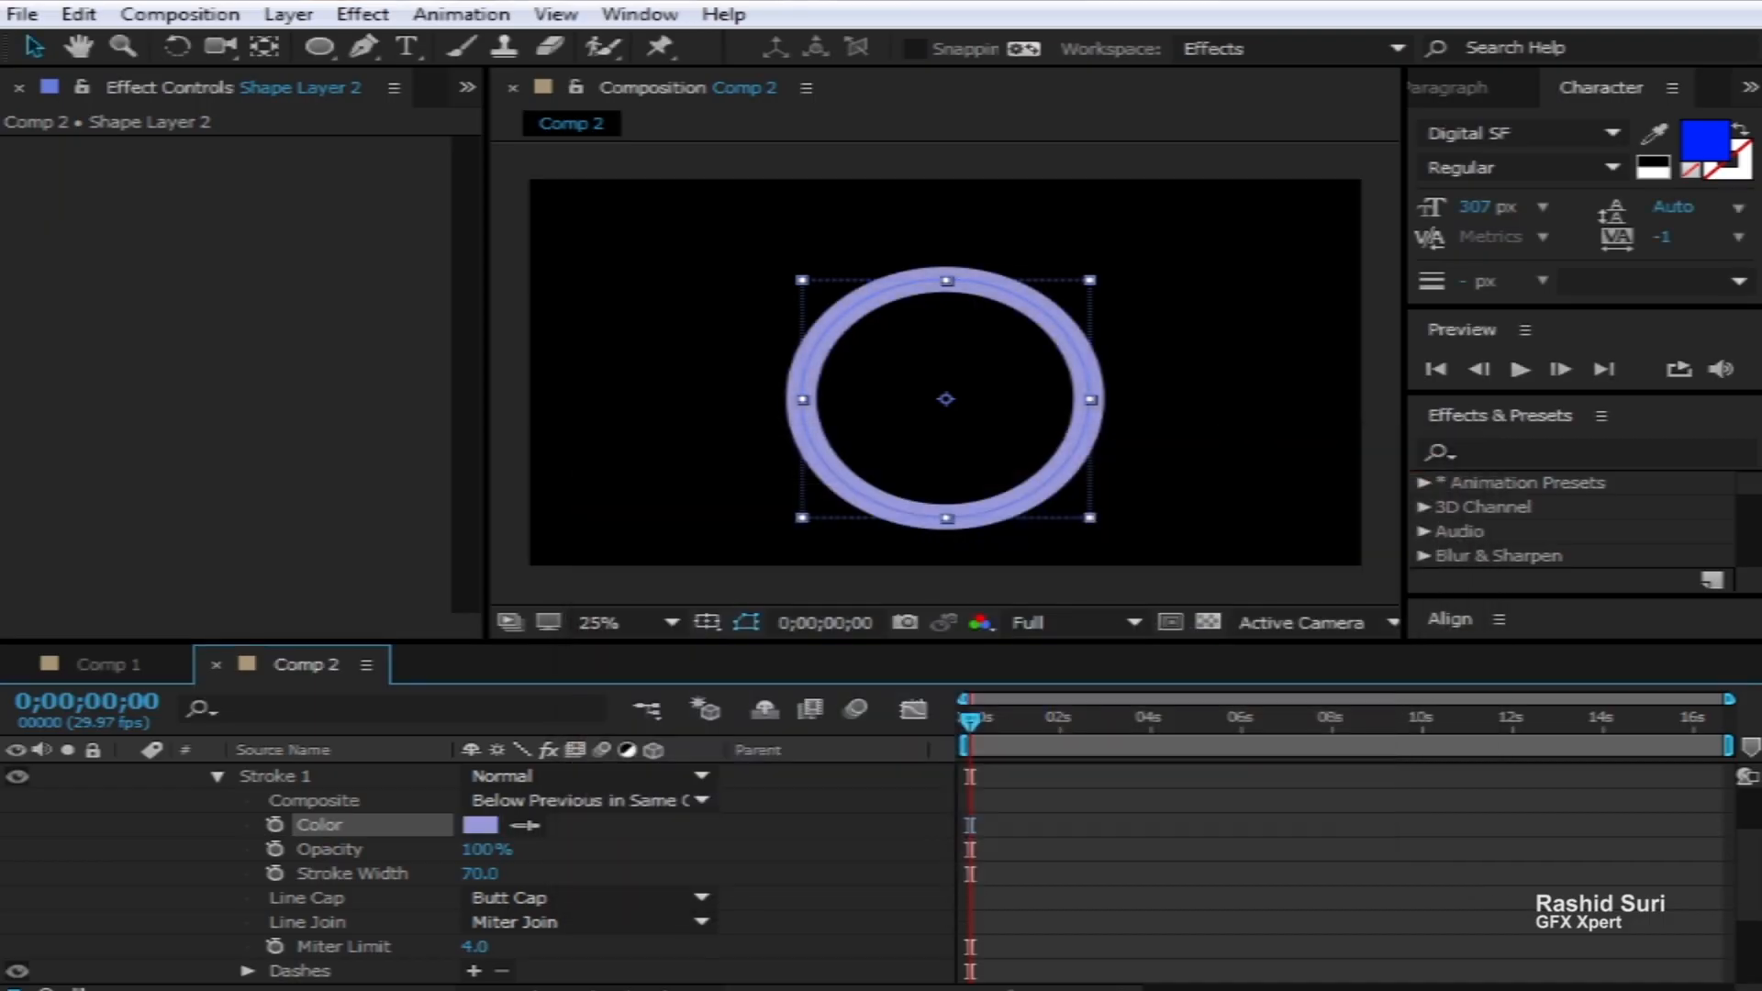
Add a Trim Paths operator inside the Ellipse 1 group of Shape Layer 2
scroll(400, 846, "up", 3)
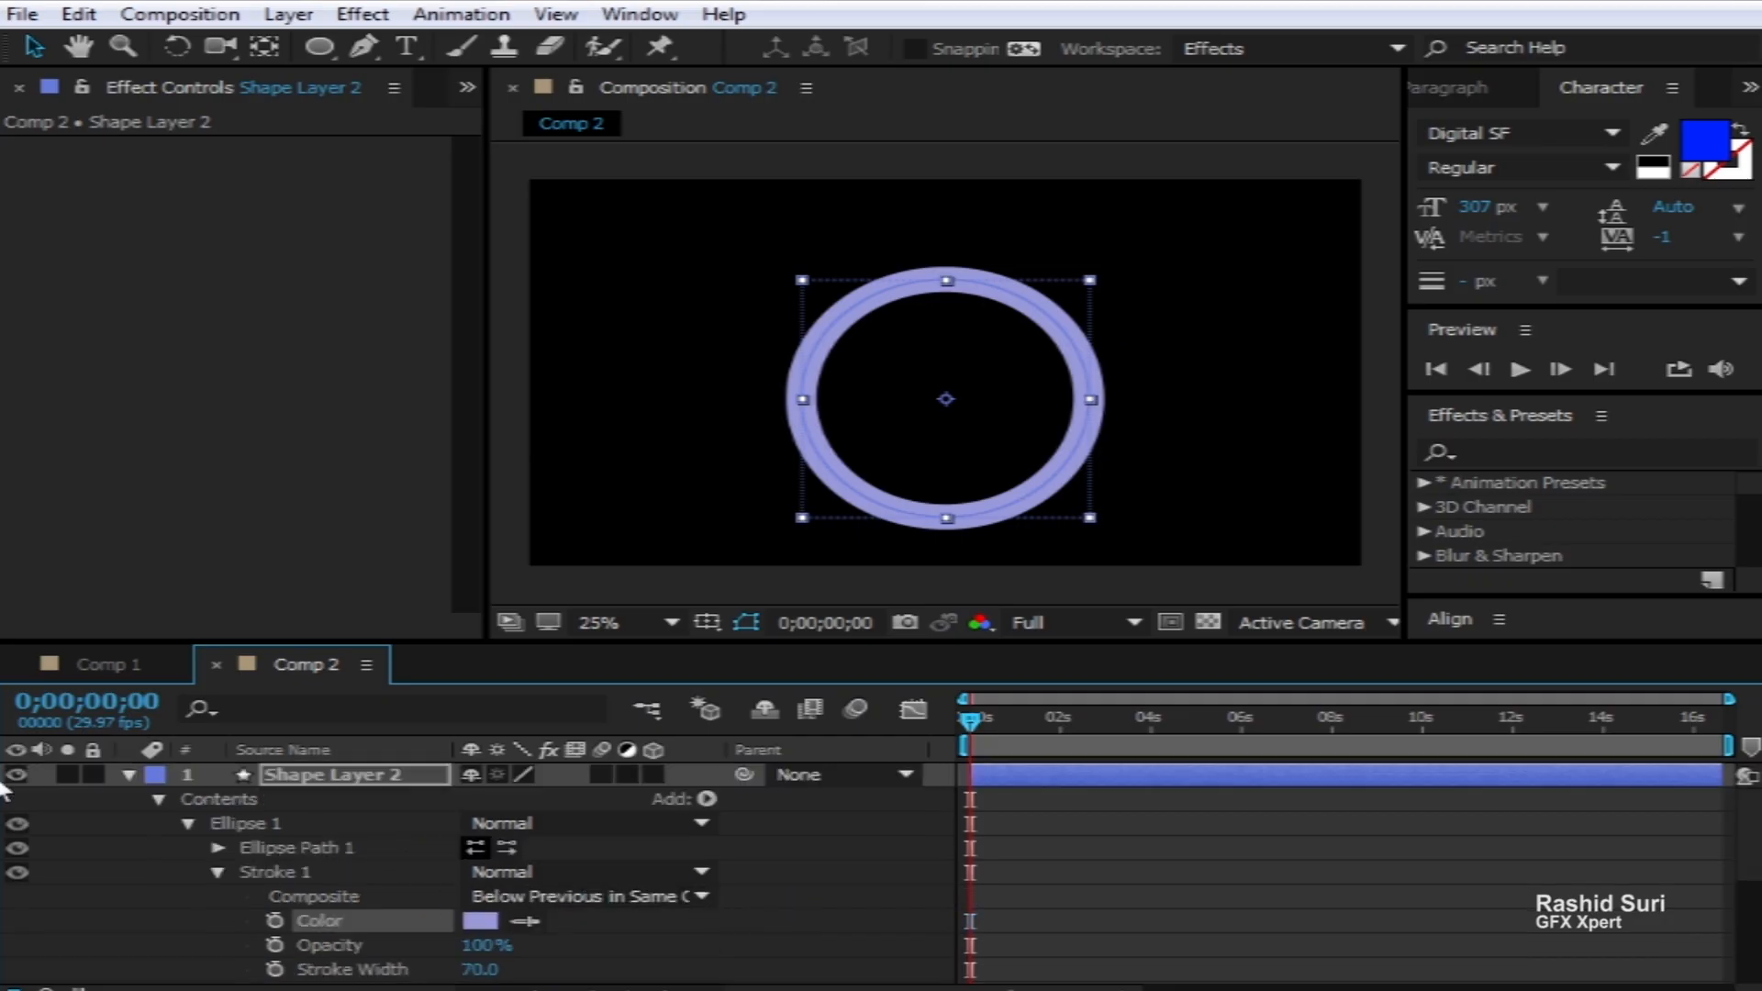
left_click(705, 798)
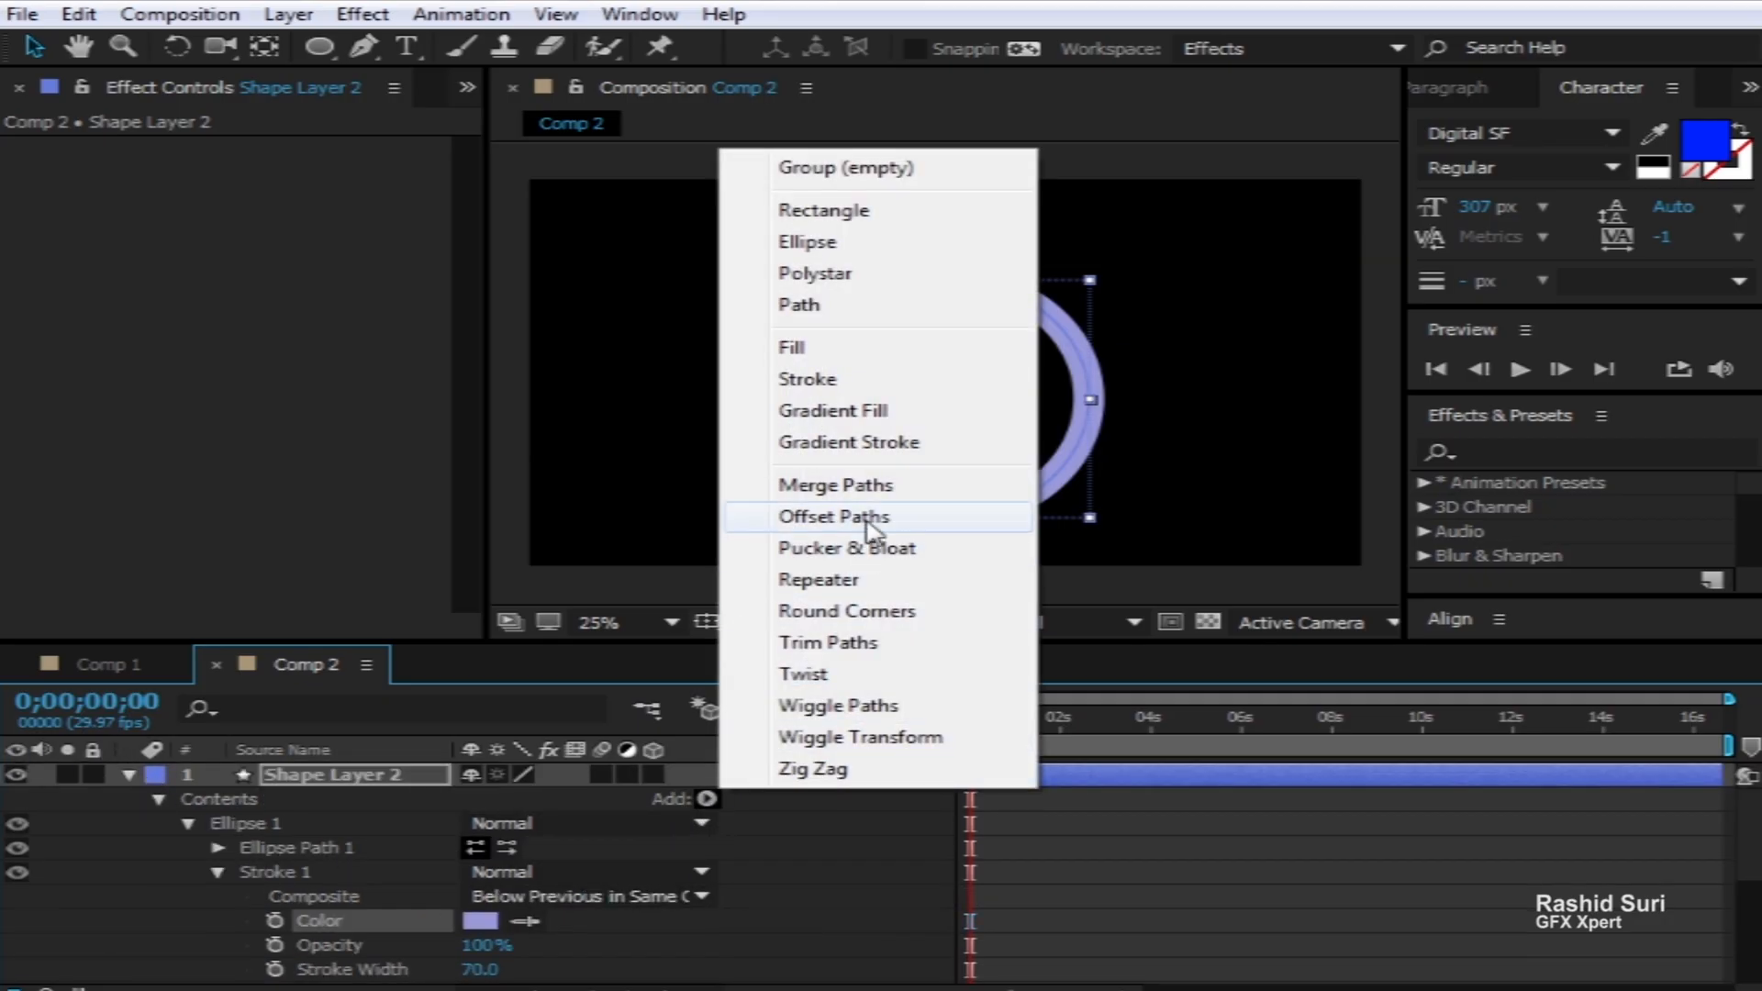
left_click(835, 642)
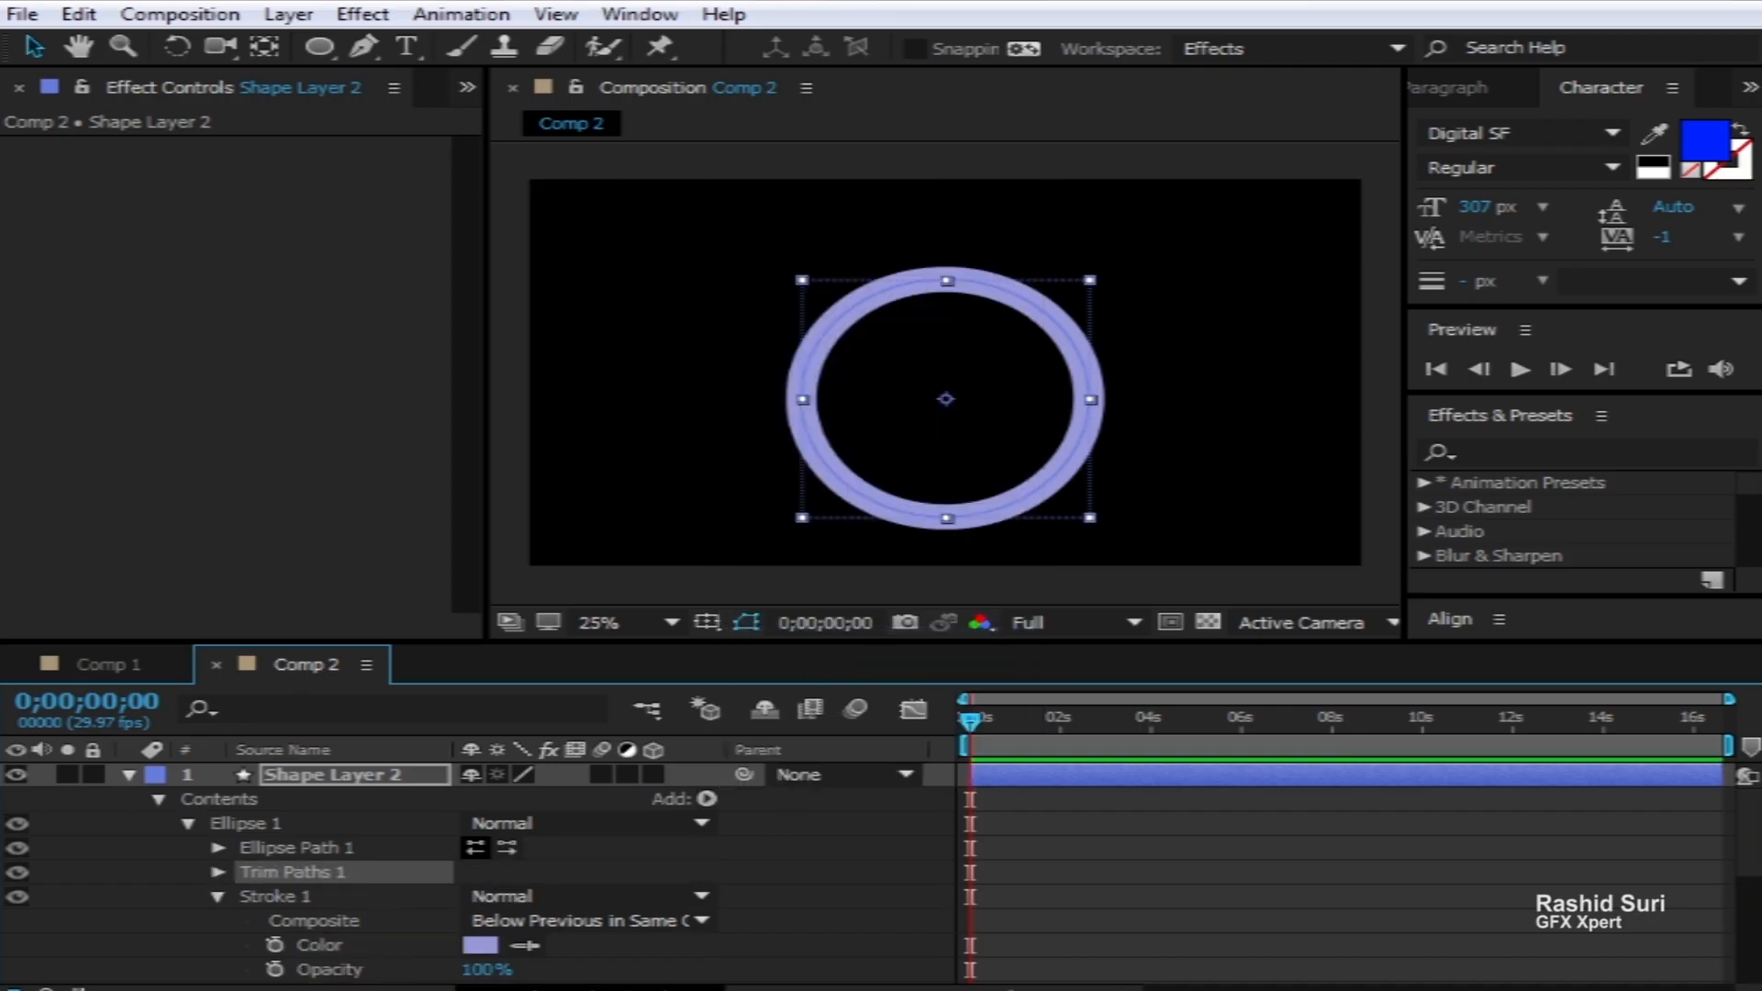
Keyframe the End of Shape Layer 2's layer-level Trim Paths from 0% at 0;00;00;00 to 100% at 0;00;04;28
scroll(582, 917, "down", 3)
scroll(579, 918, "down", 3)
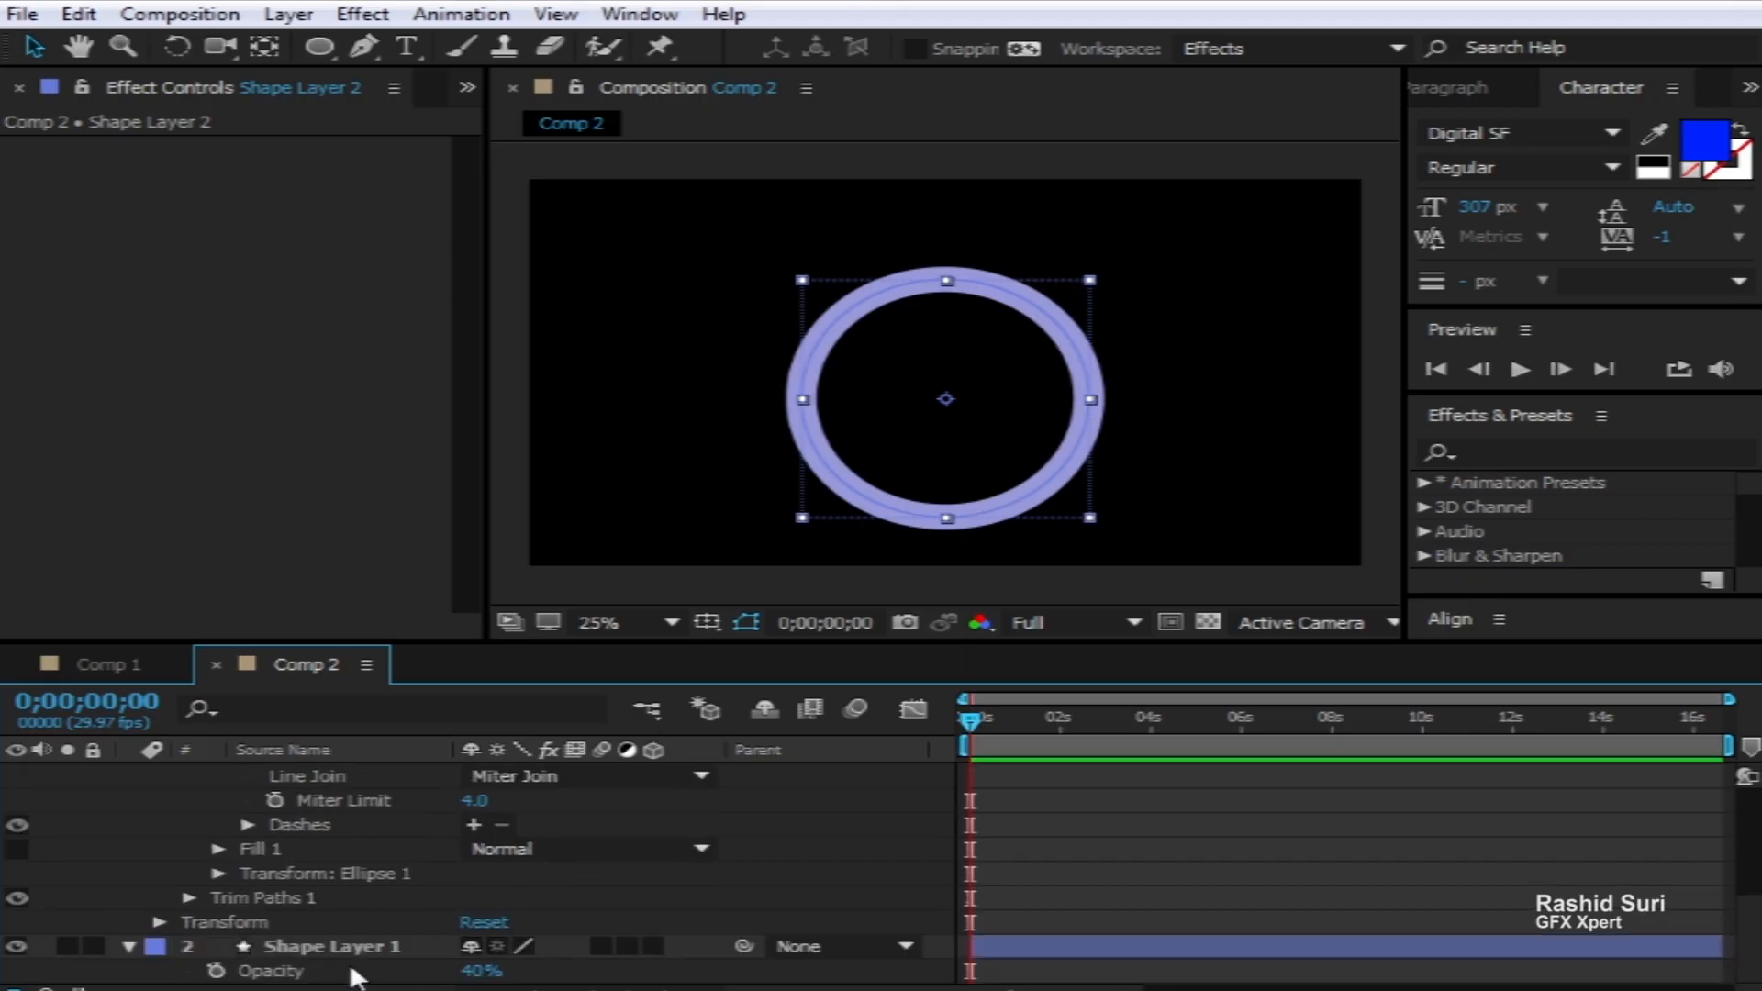
left_click(188, 897)
left_click(245, 921)
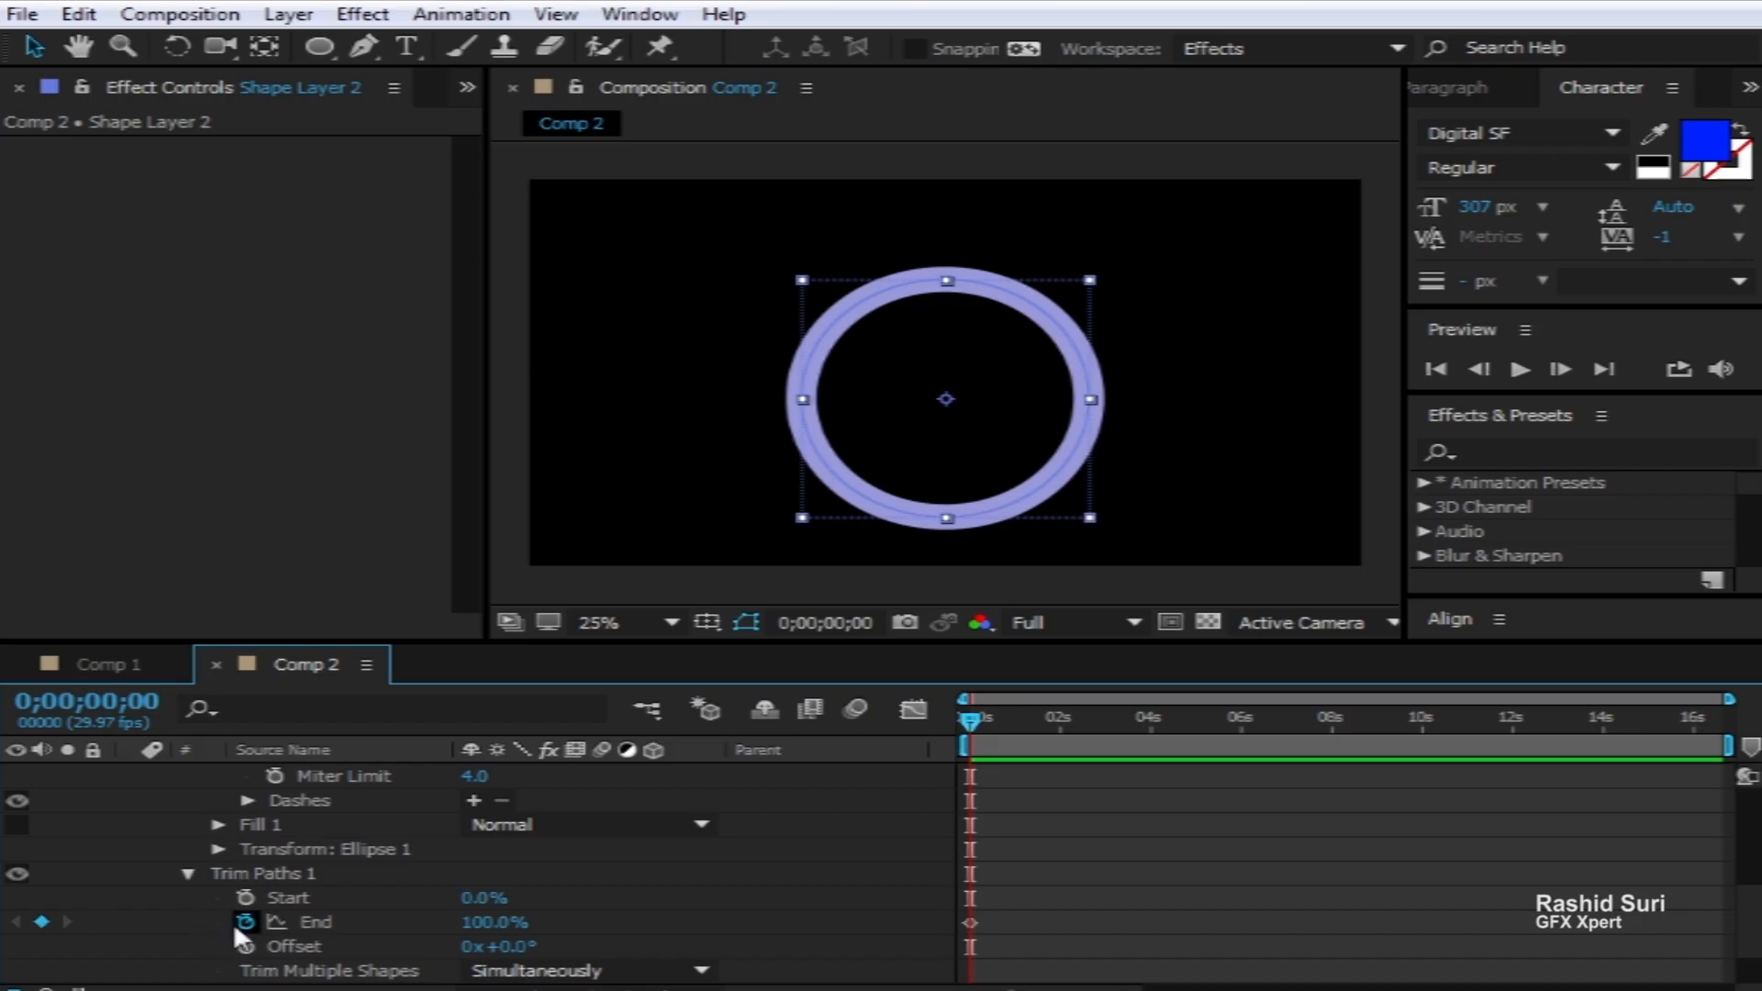
left_click_drag(482, 922, 527, 920)
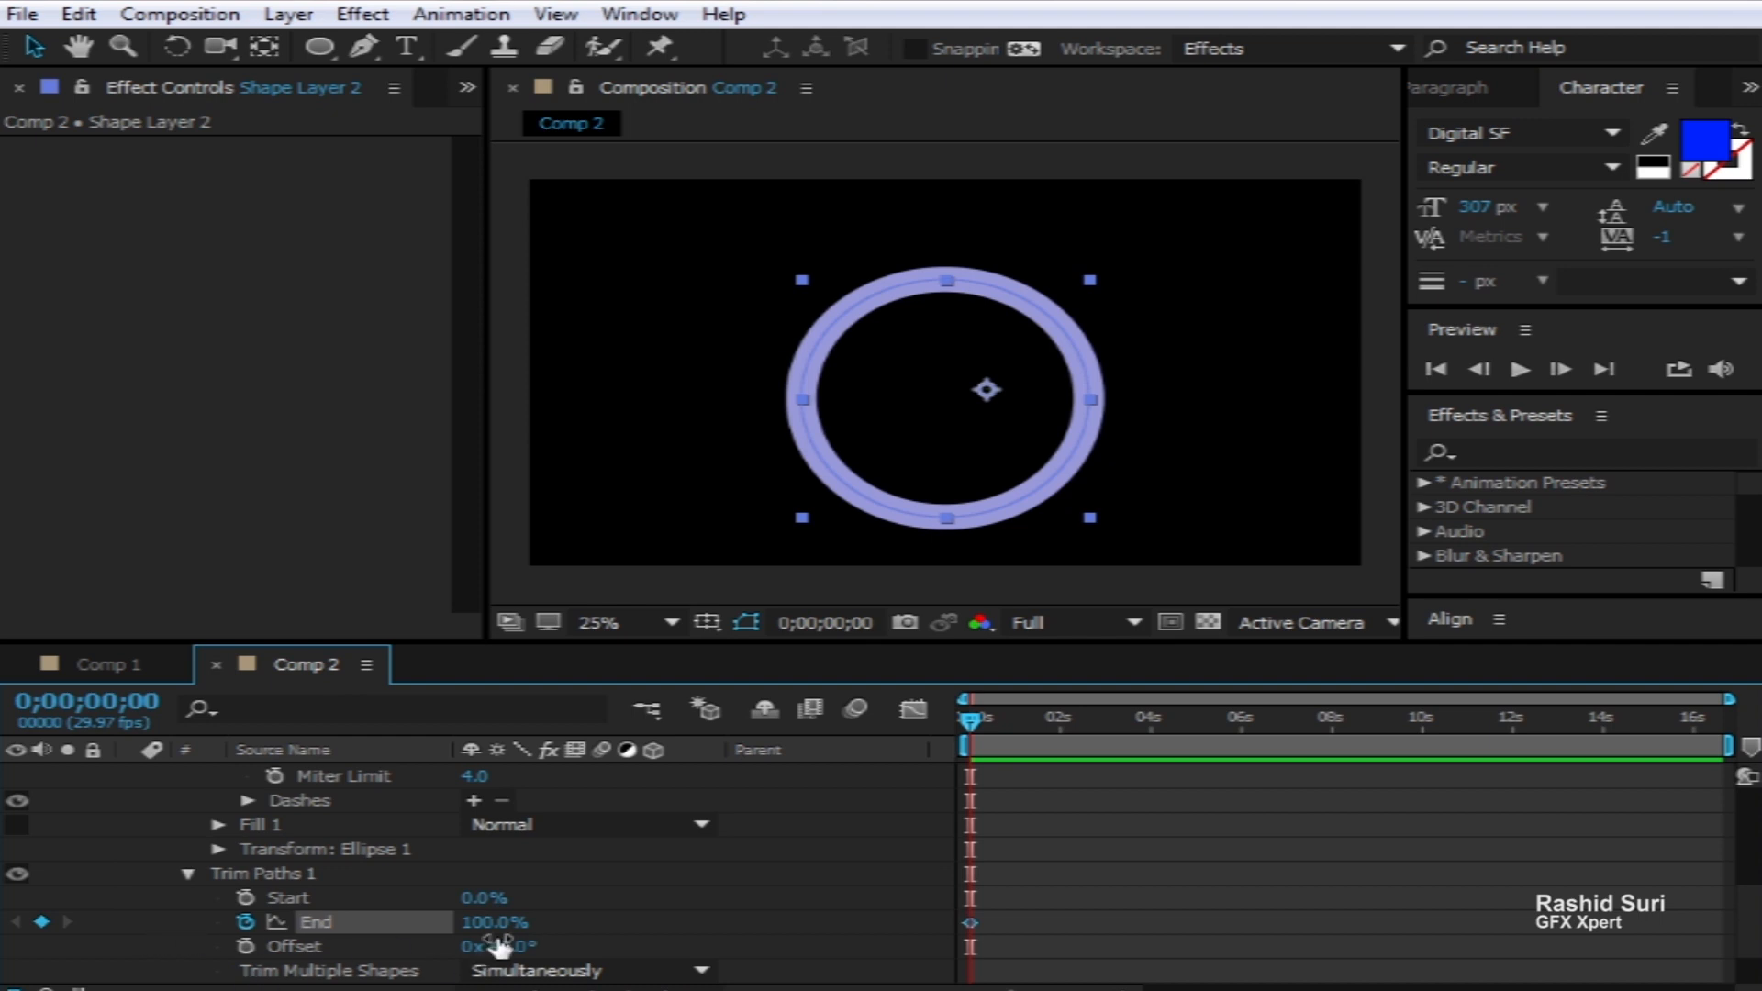
left_click_drag(499, 925, 11, 928)
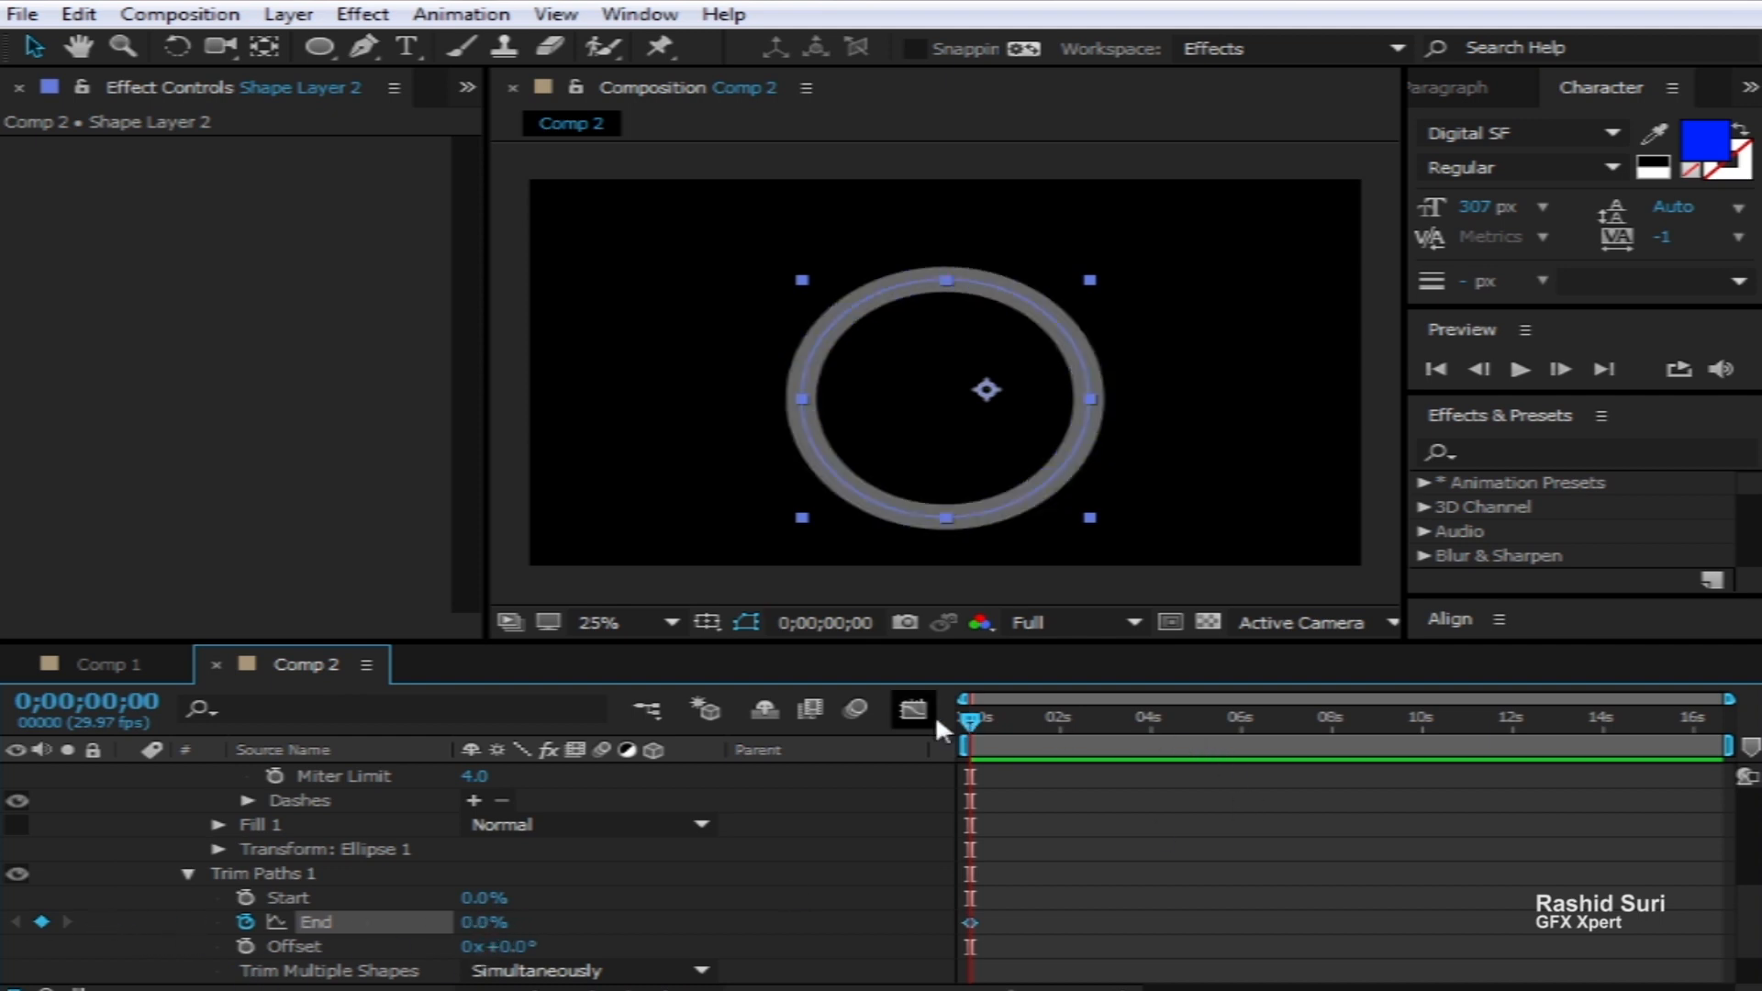
mouse_move(980, 718)
left_mouse_down()
mouse_move(1206, 740)
mouse_move(1191, 731)
left_mouse_up()
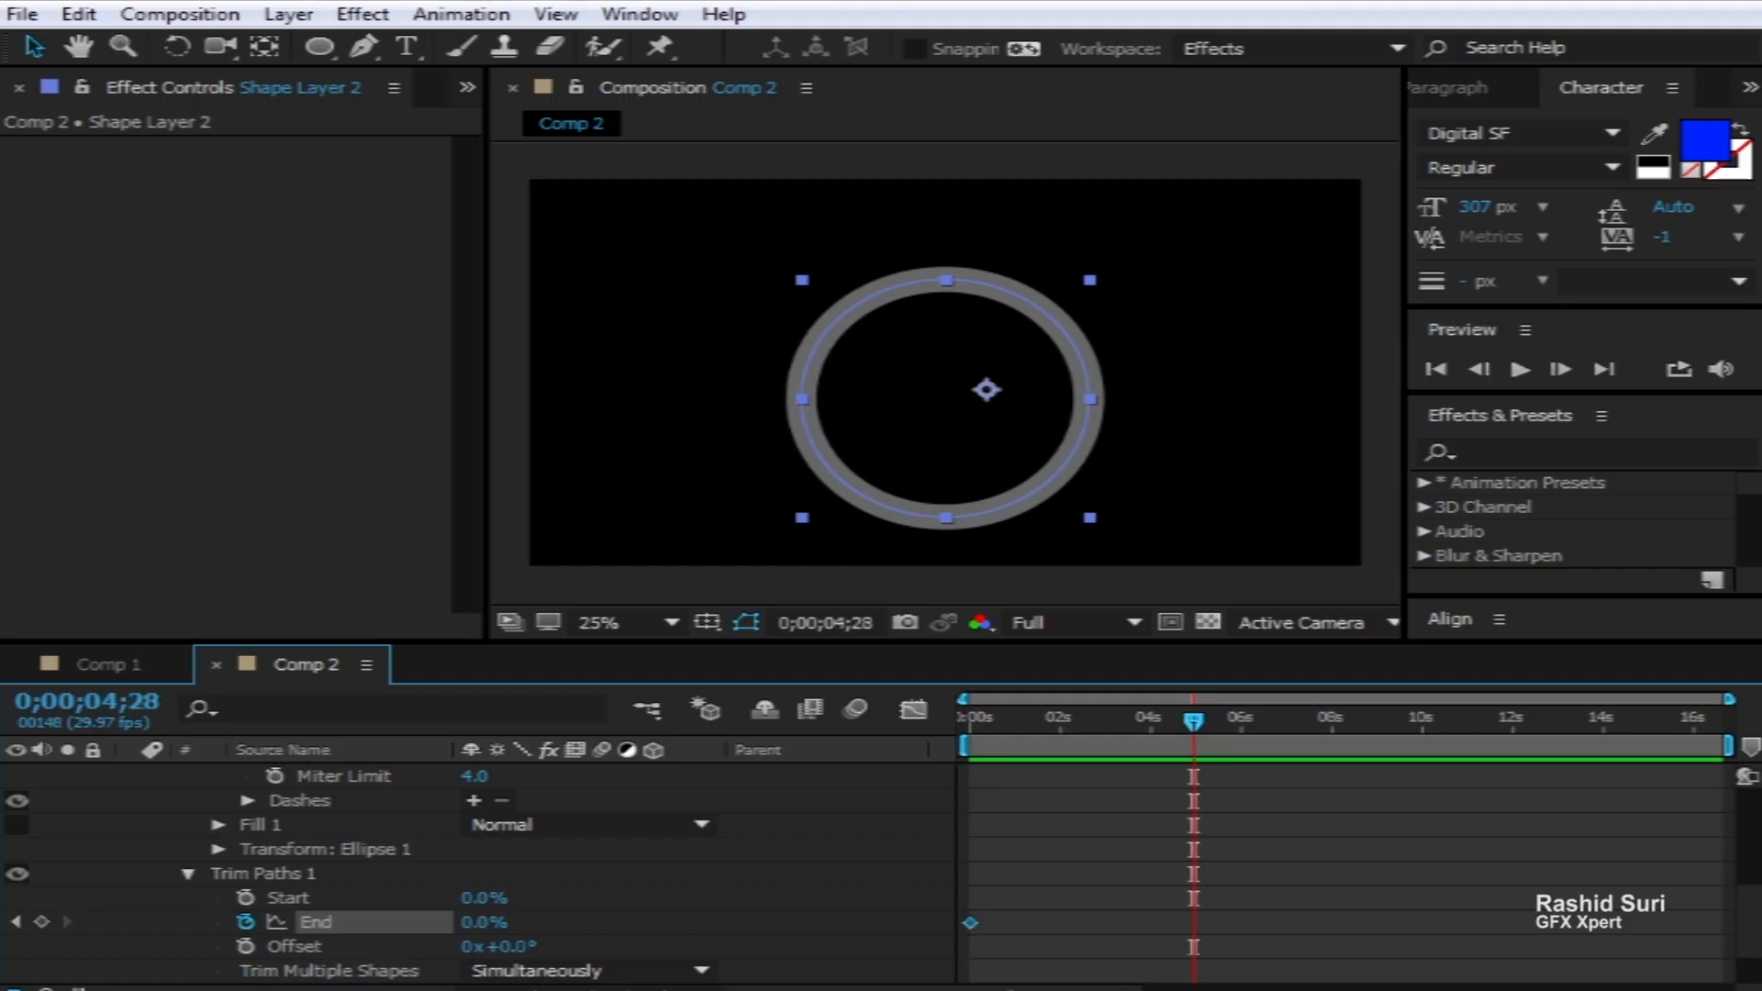
left_click_drag(478, 922, 935, 924)
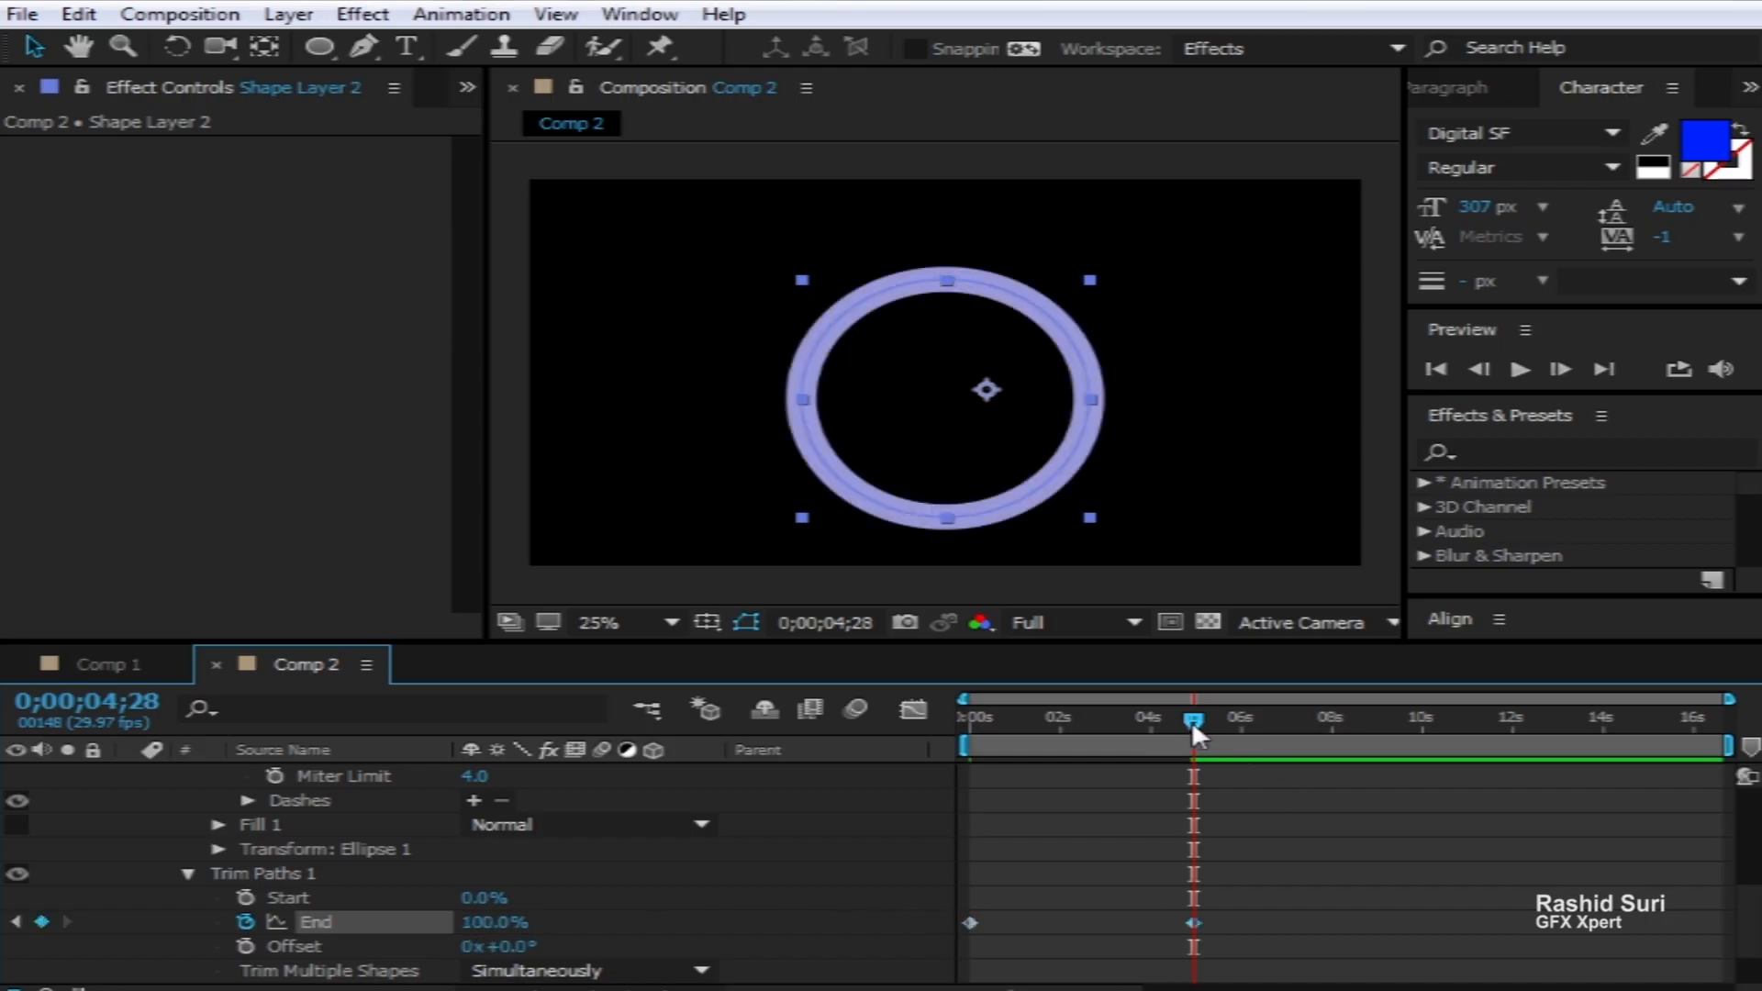
Preview the ring's trim animation from the start and scrub back to 0;00;03;00 to check it partly filled
key("Home")
key("space")
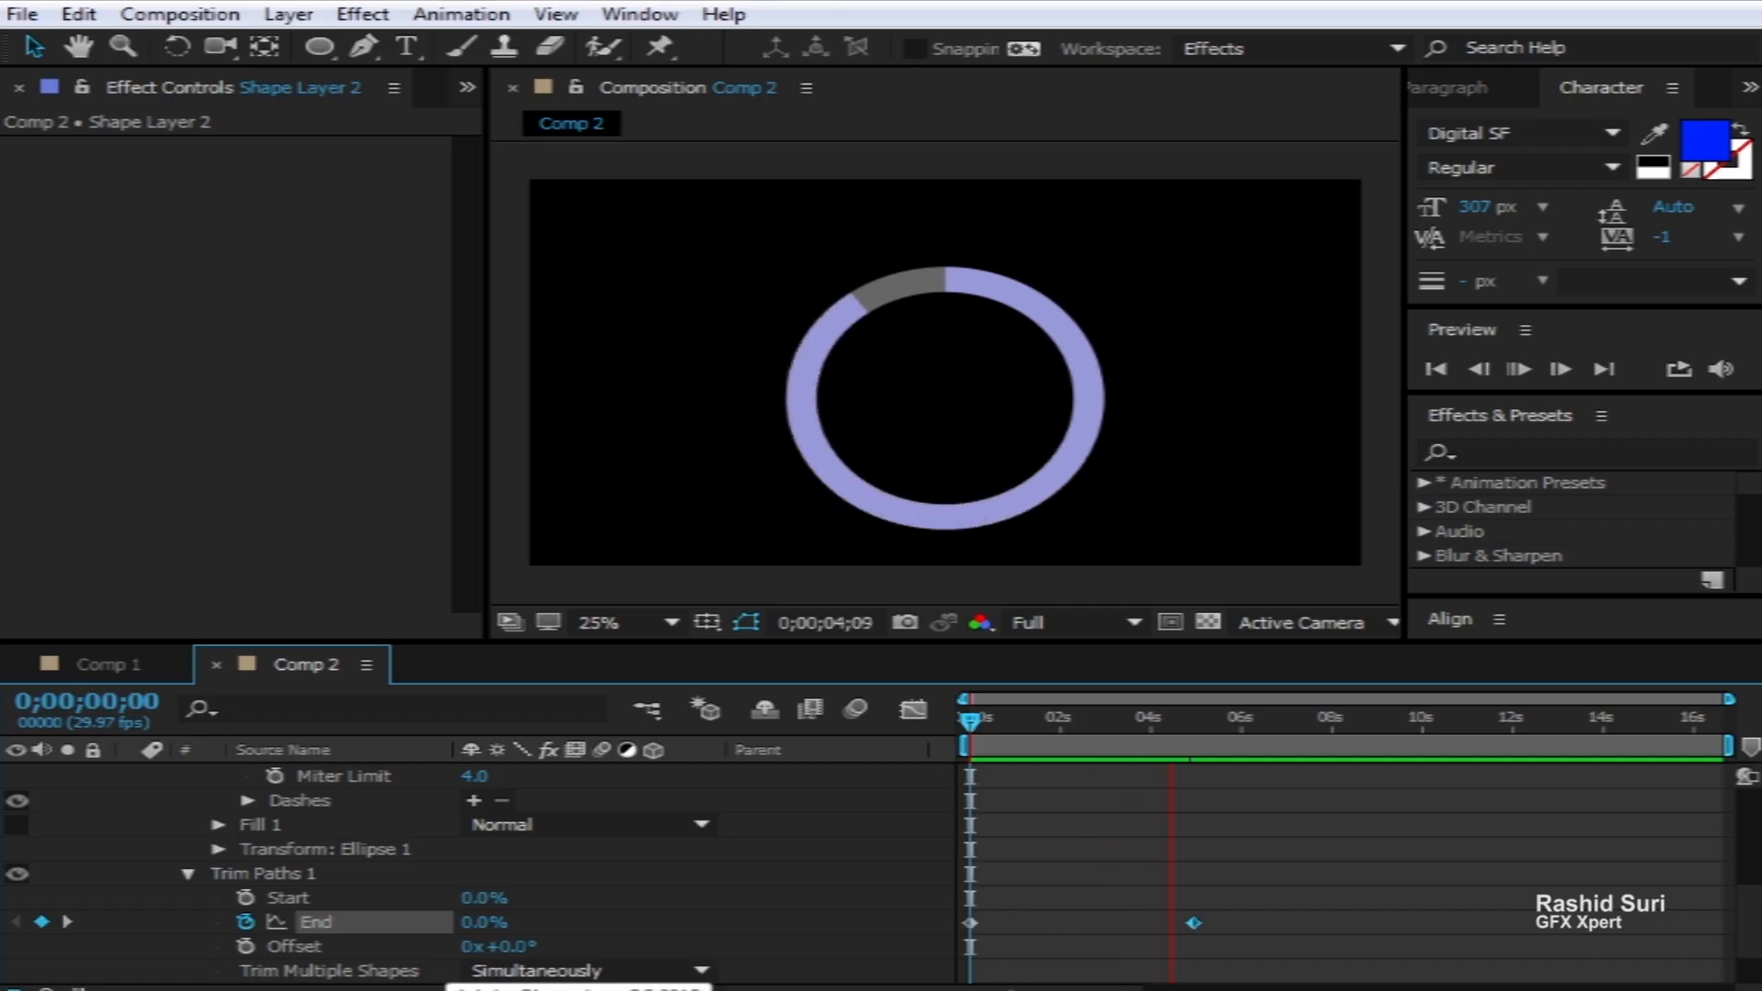
key("space")
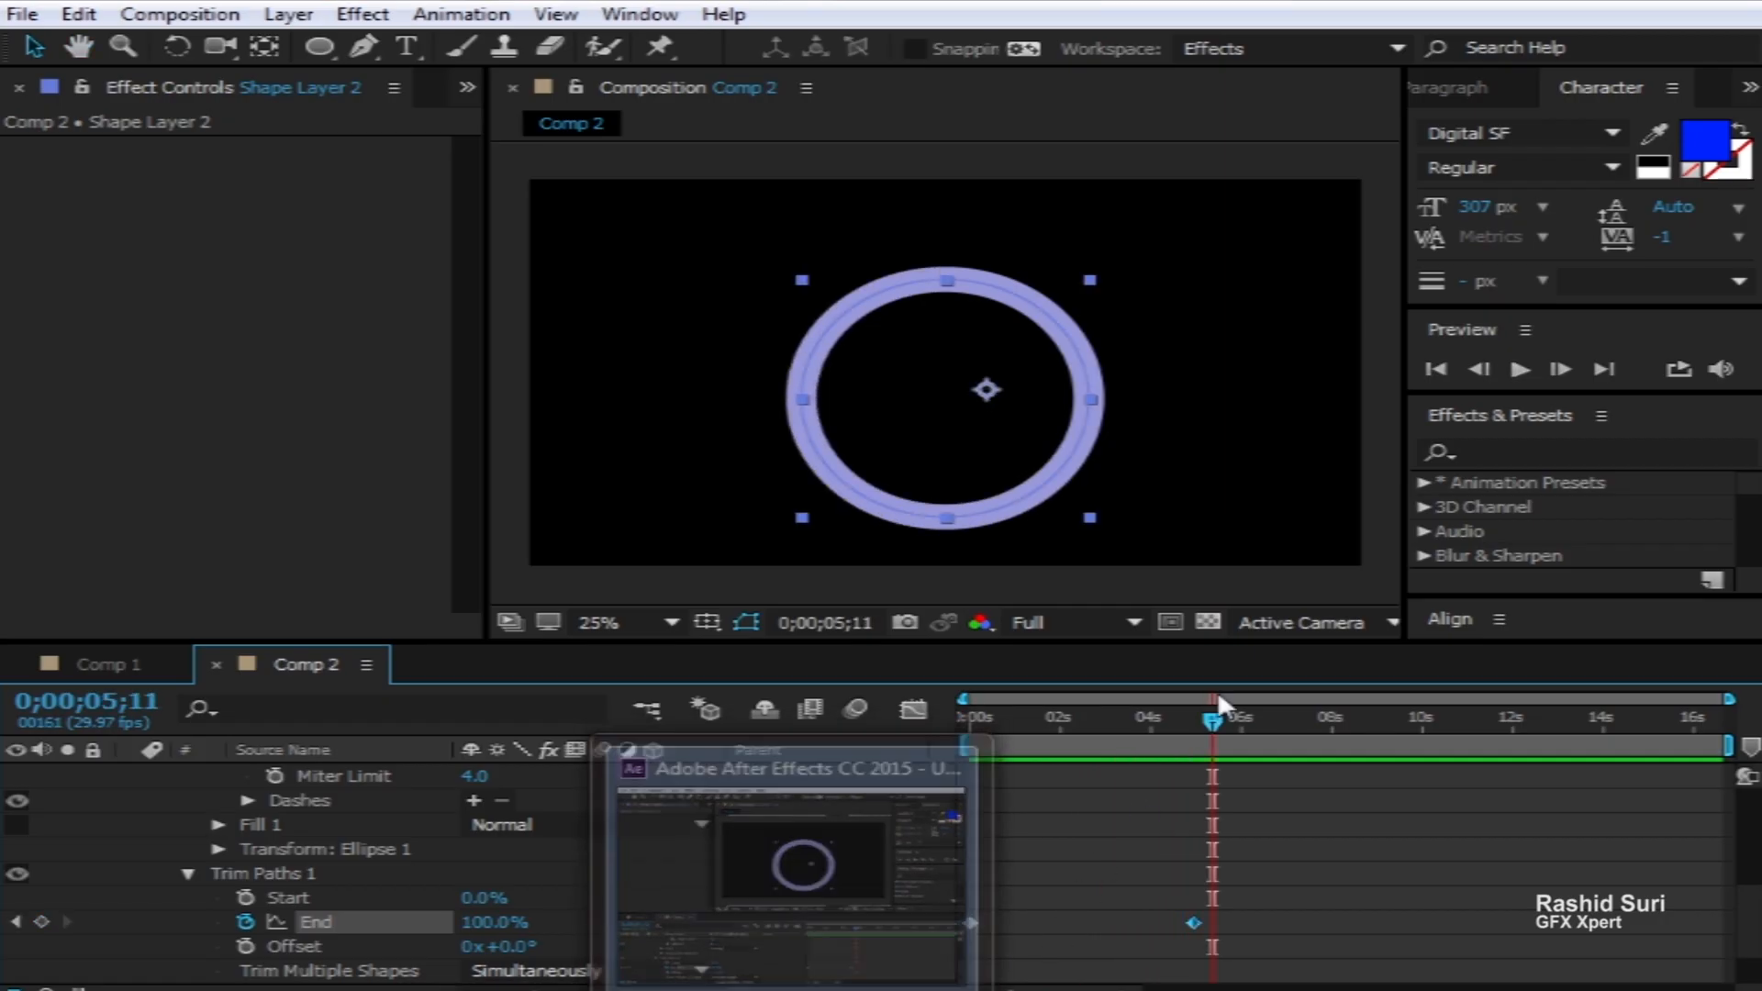
left_click_drag(1221, 716, 1115, 740)
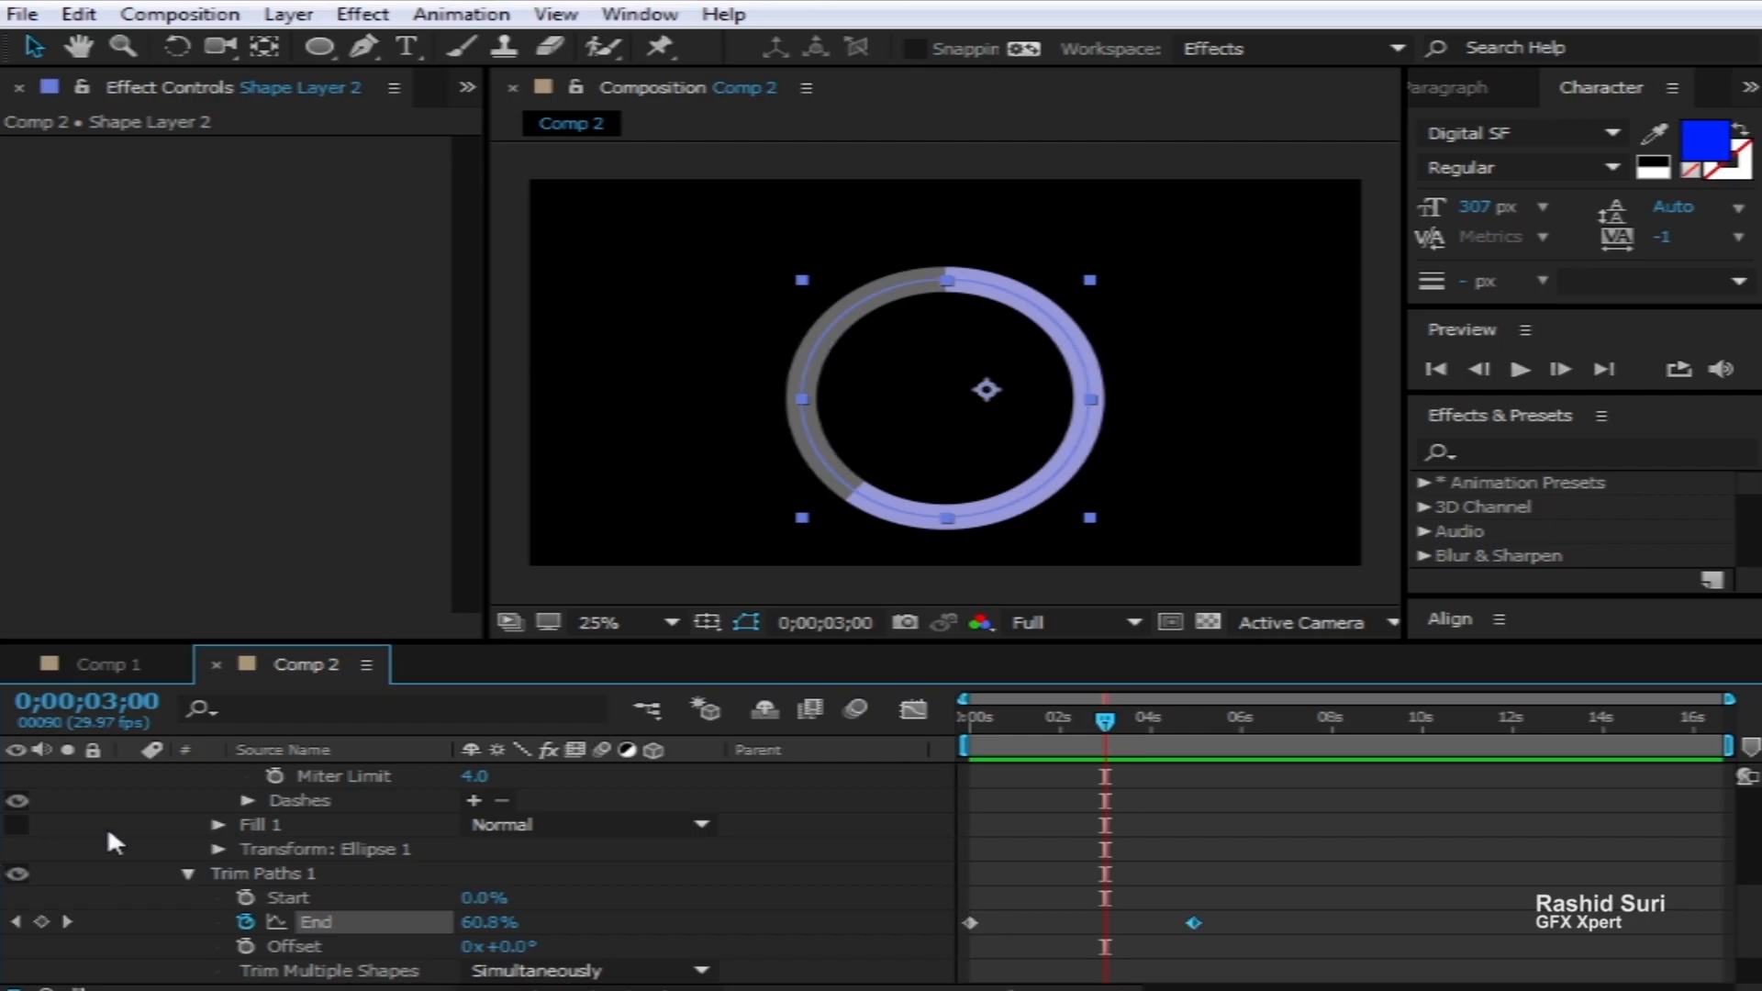
scroll(785, 941, "up", 3)
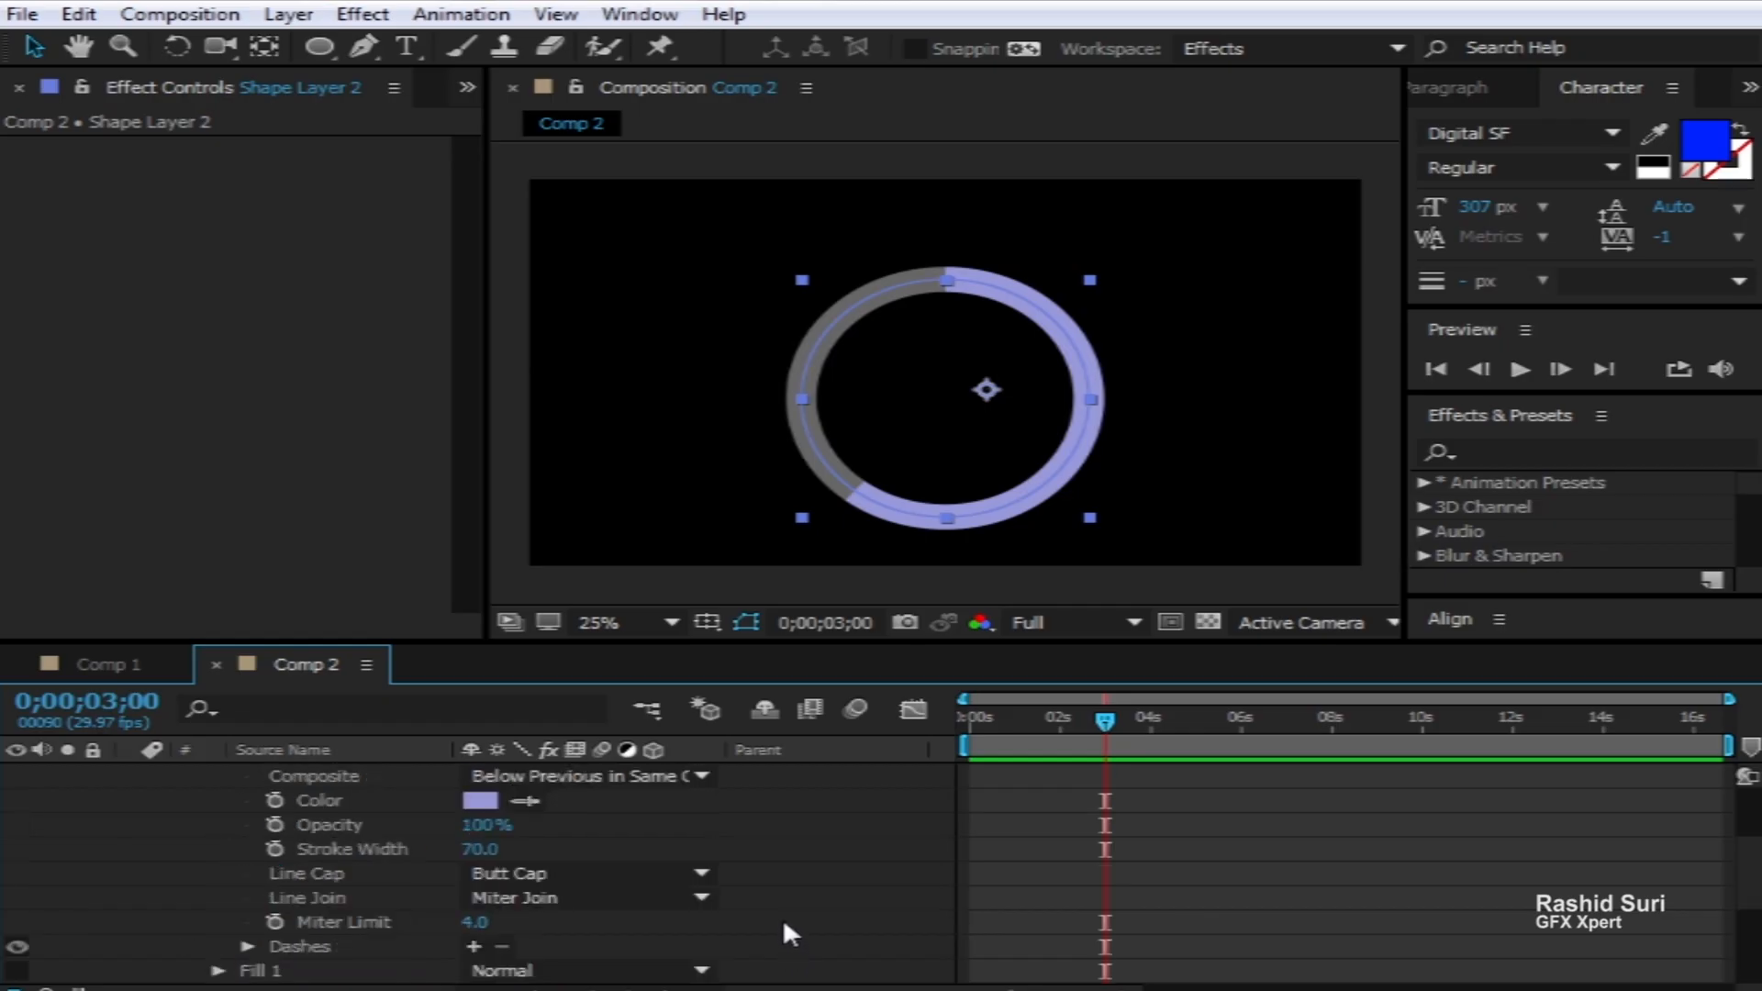
Set the Line Cap of Shape Layer 2's stroke to Round Cap and preview the ring animation from the start
left_click(695, 881)
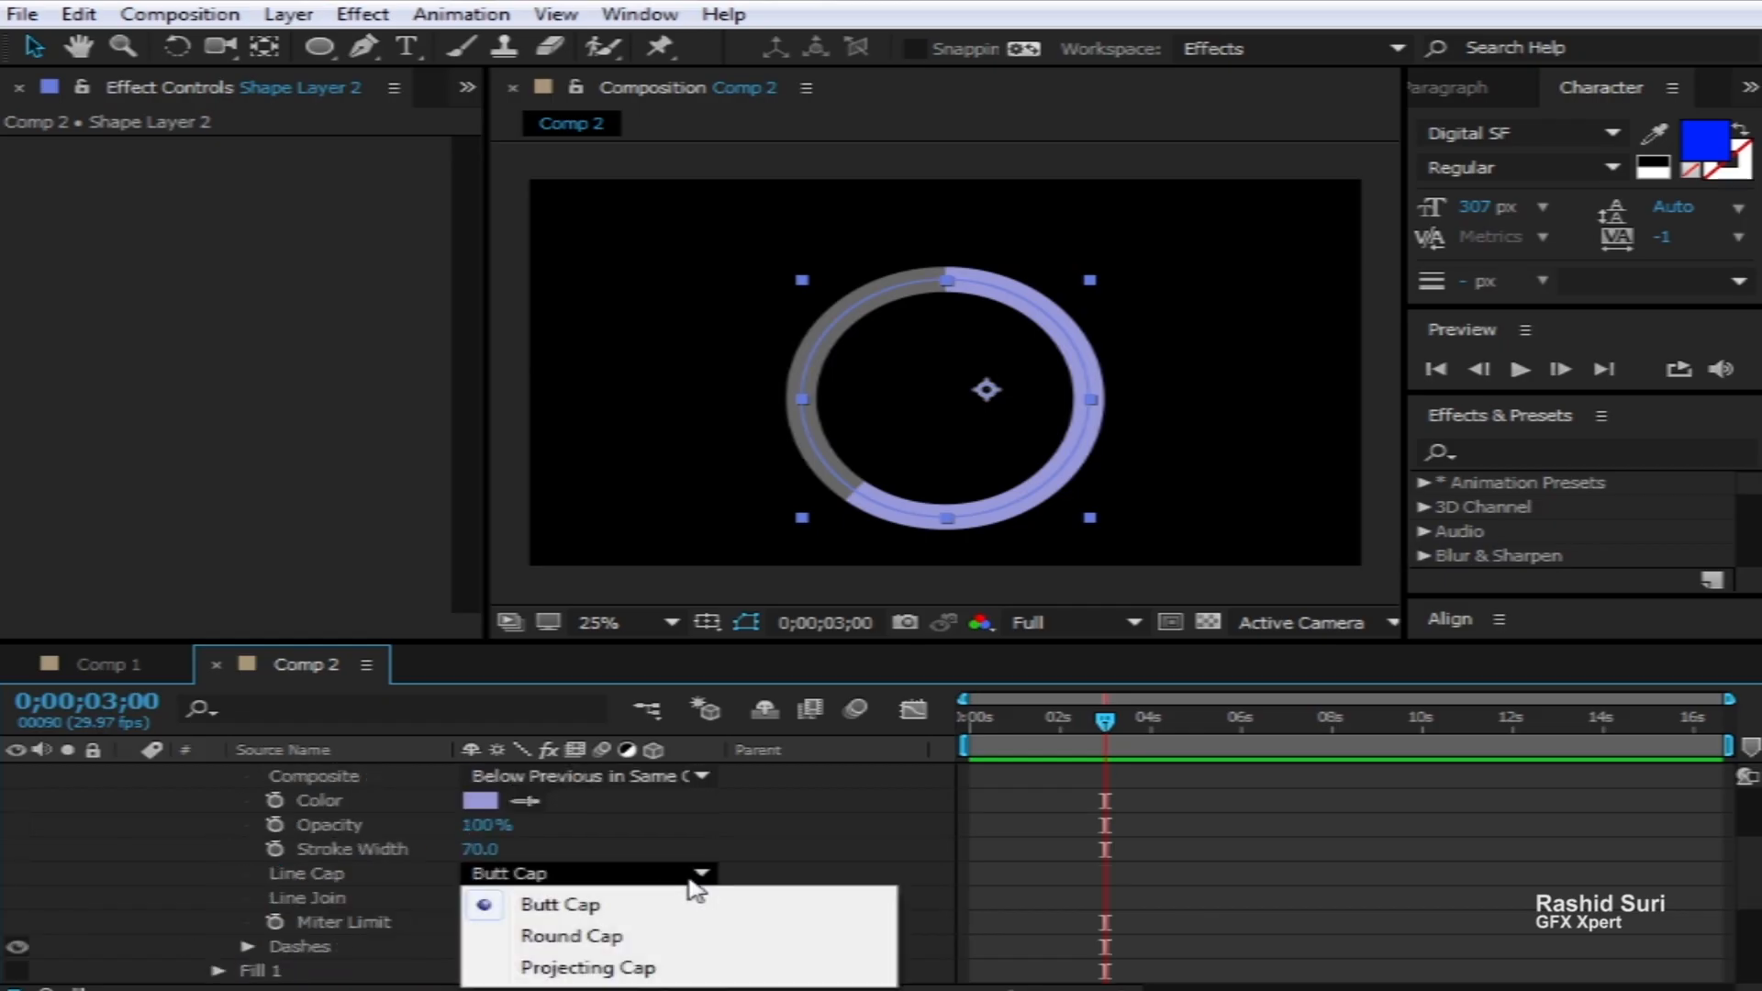
left_click(633, 937)
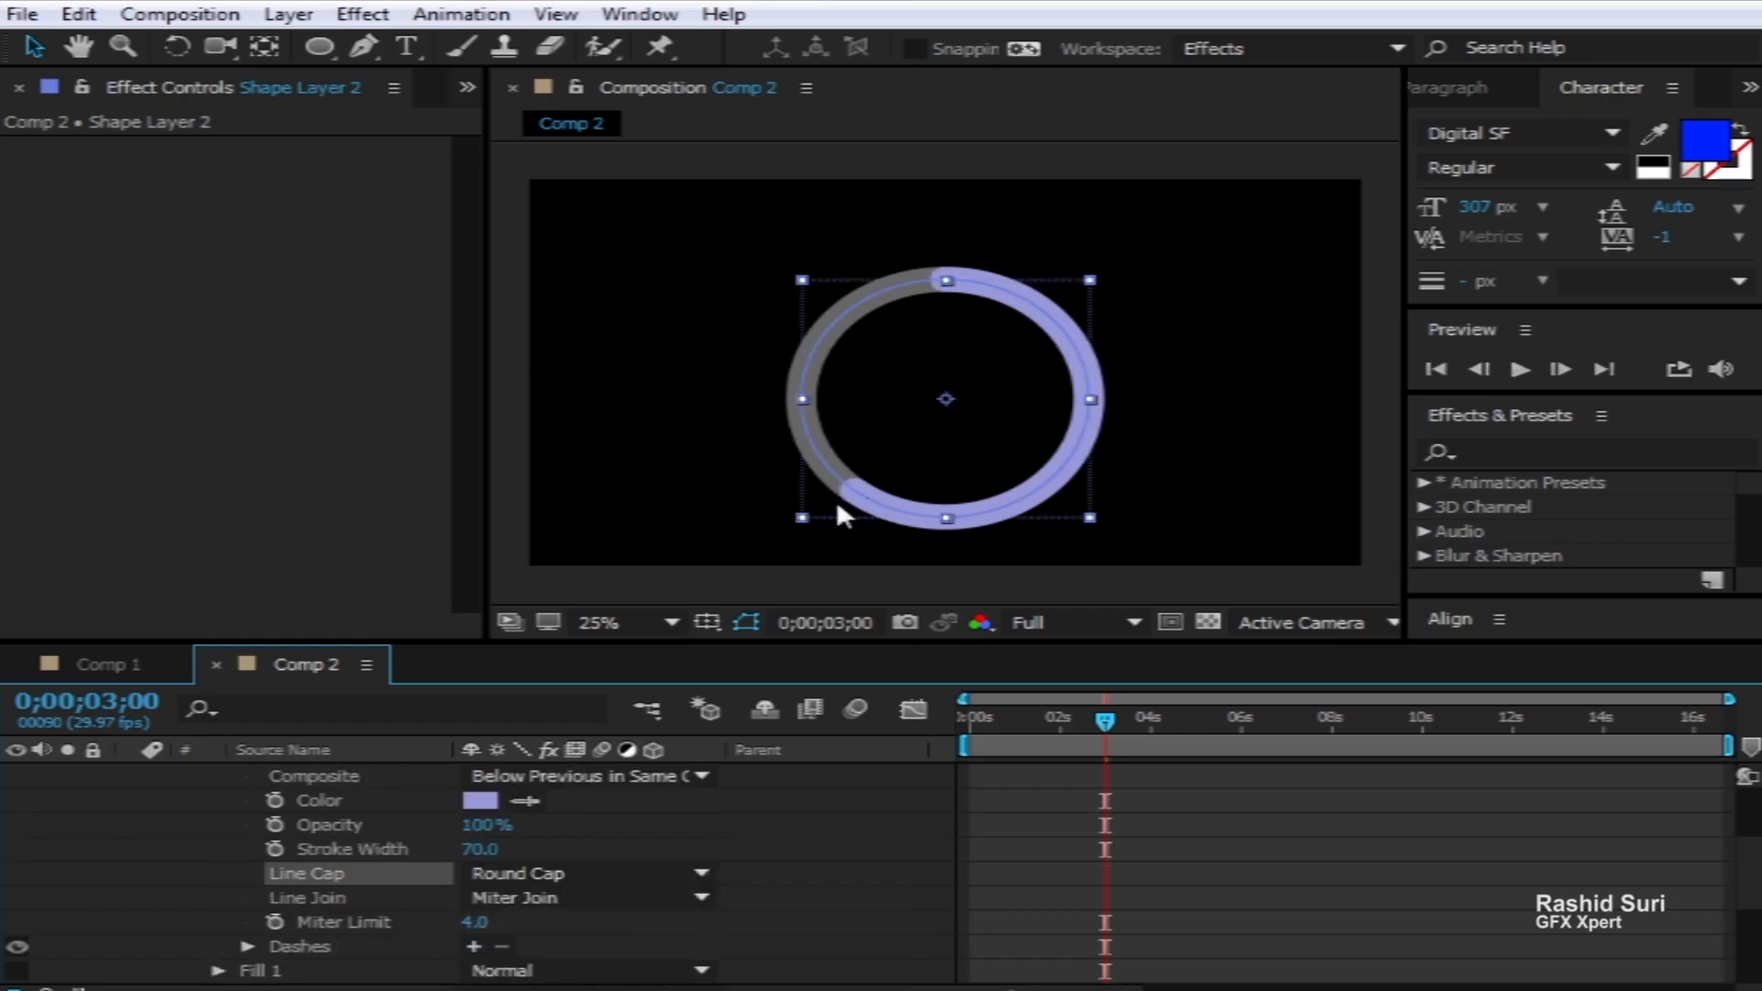
left_click_drag(1098, 716, 800, 747)
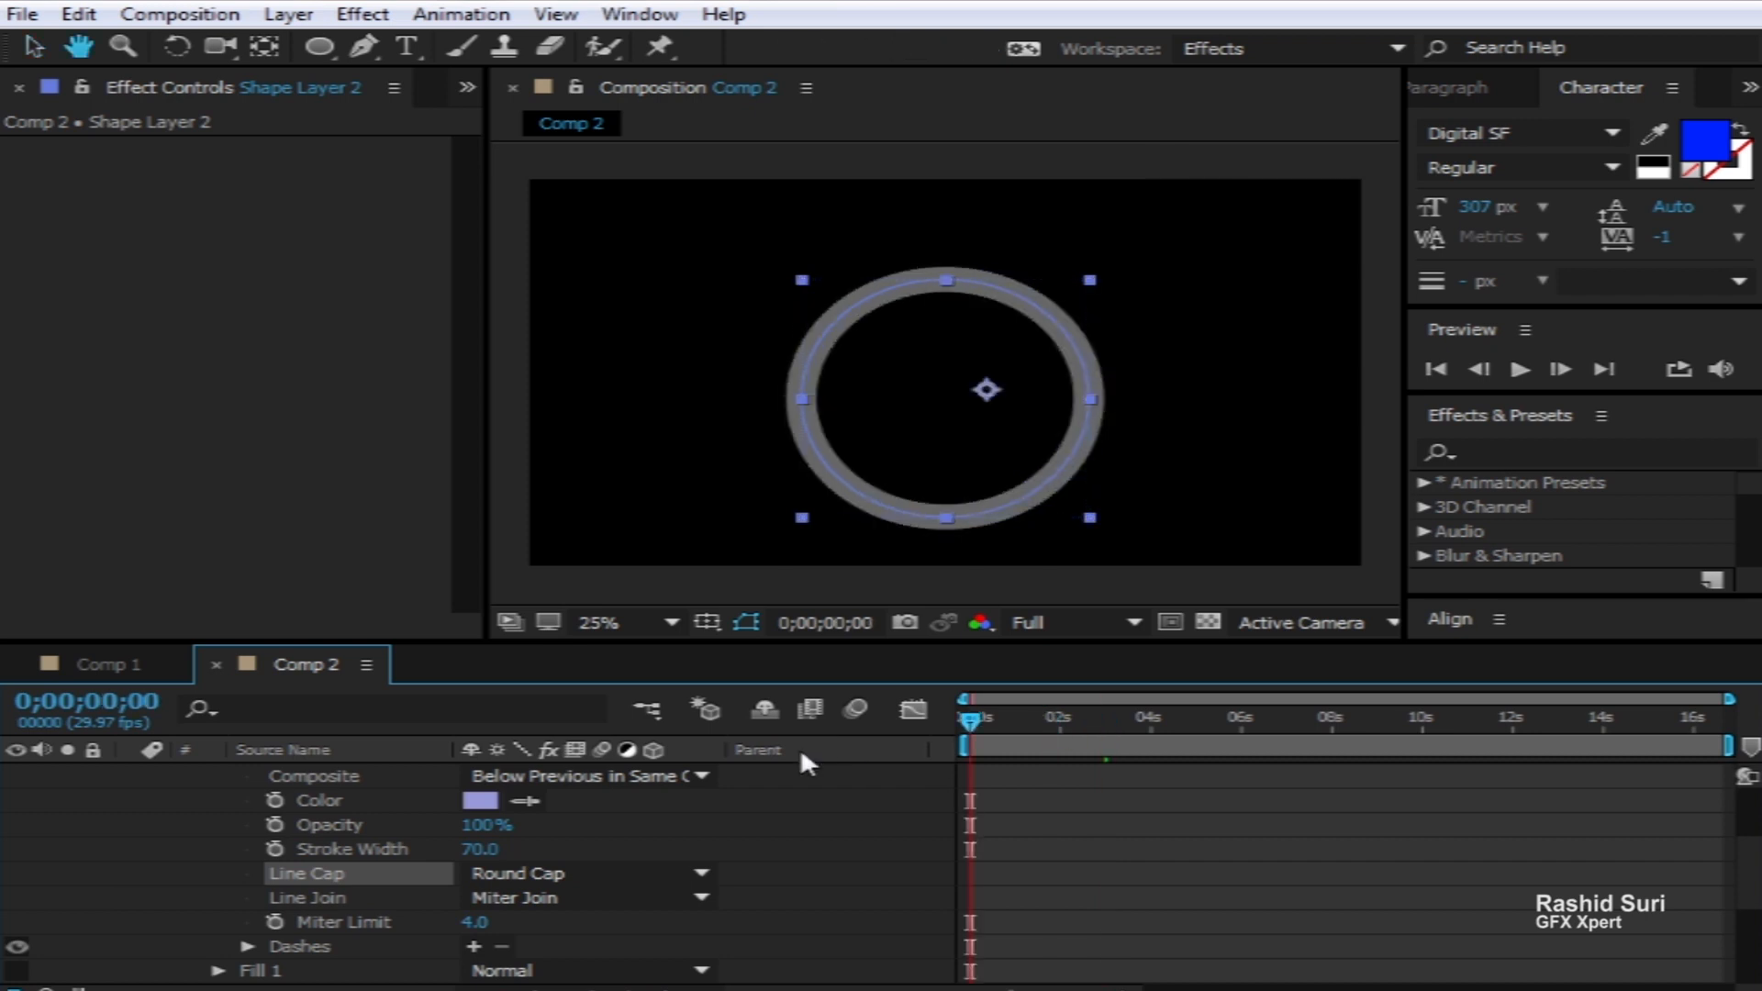
key("space")
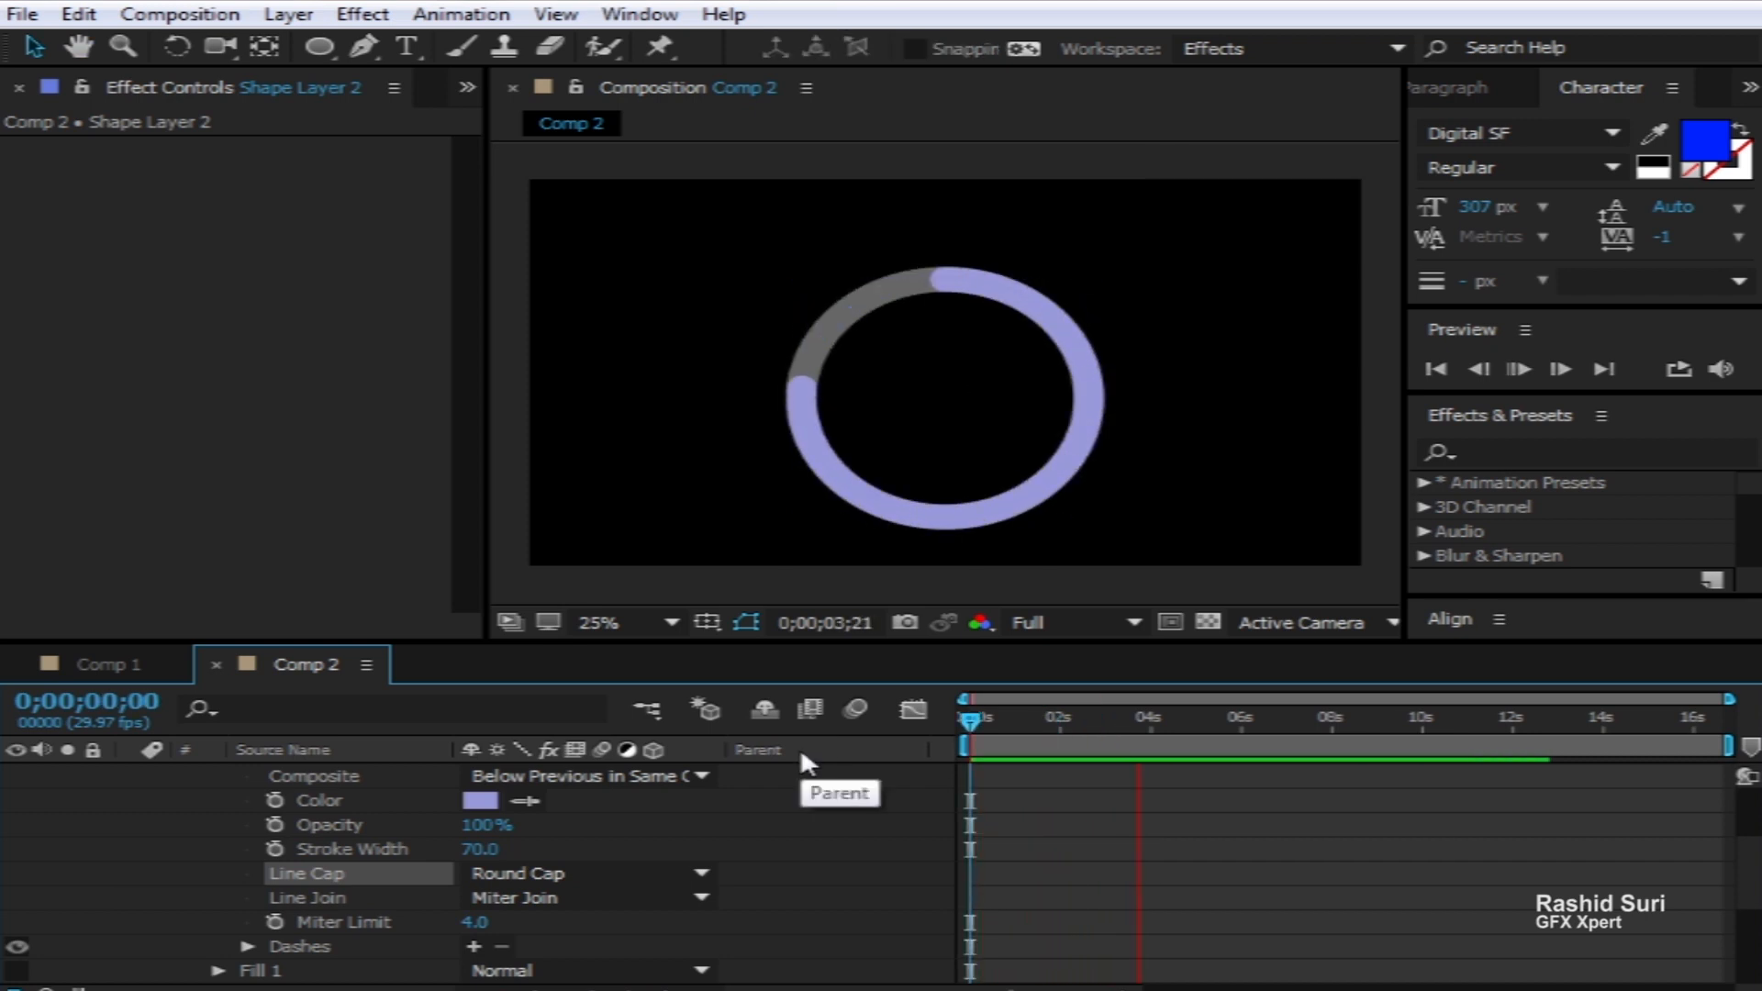
key("space")
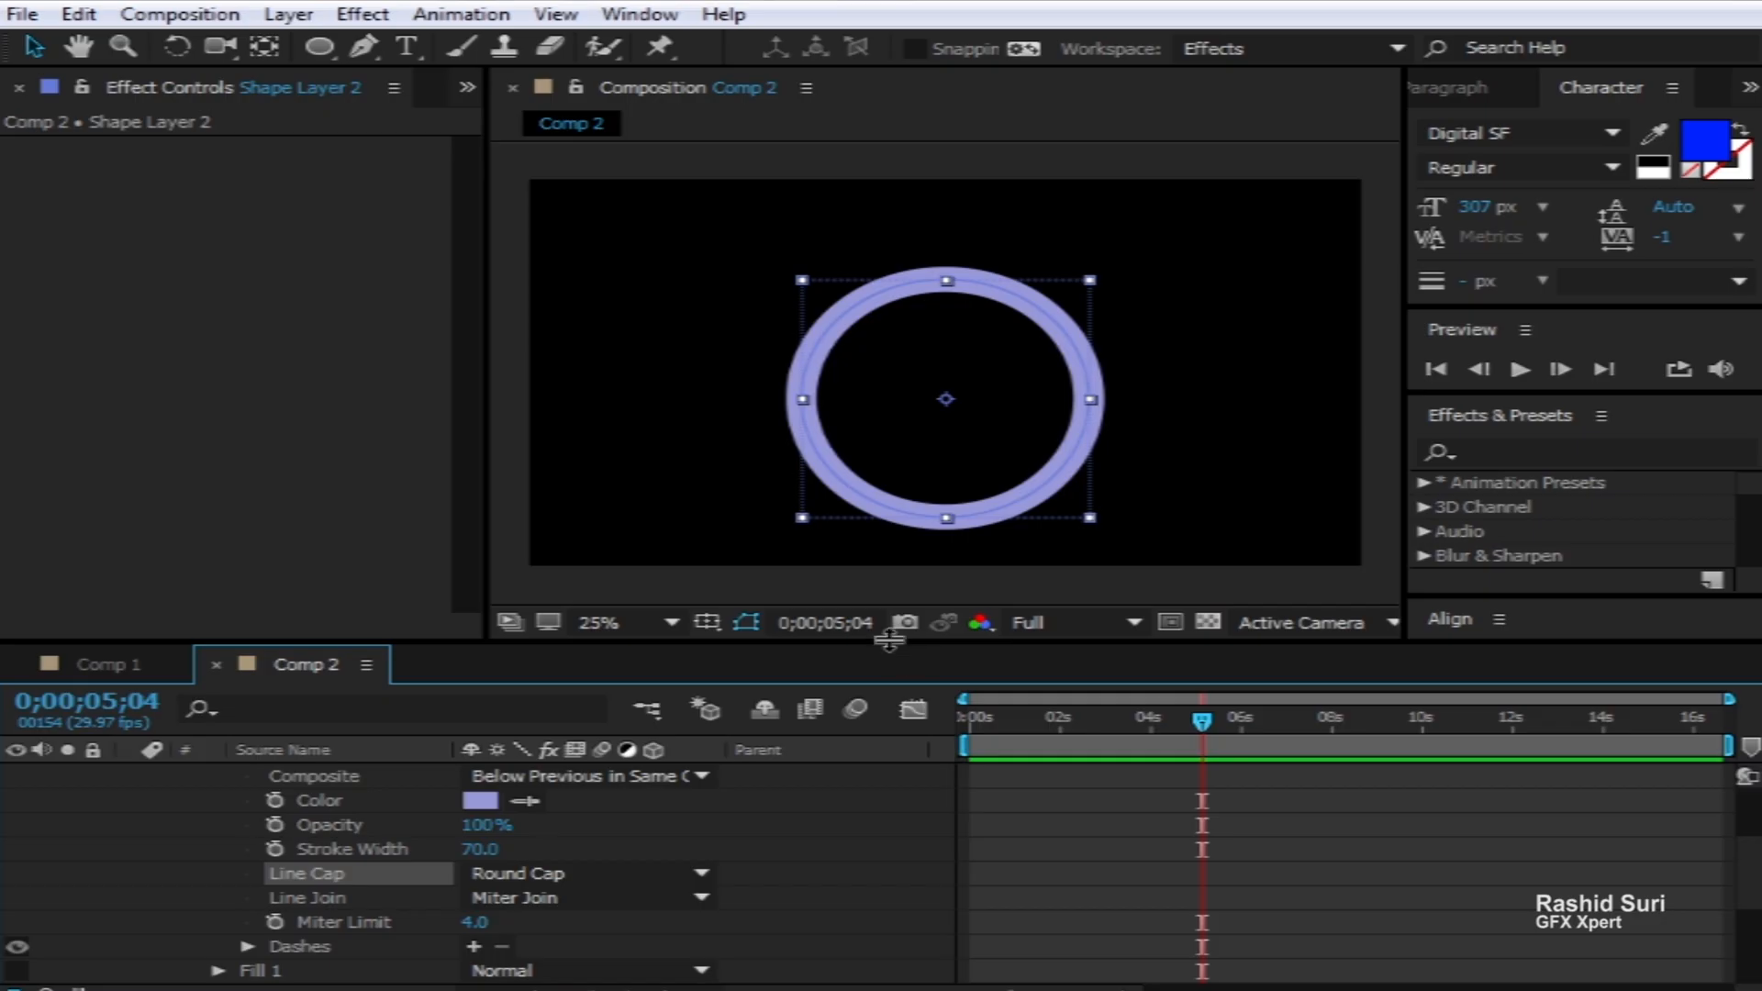
Move the second End keyframe of Shape Layer 2's Trim Paths back to about 3 seconds and preview the faster fill from the start
left_click_drag(889, 644, 944, 493)
left_click_drag(1193, 915, 1096, 918)
key("Home")
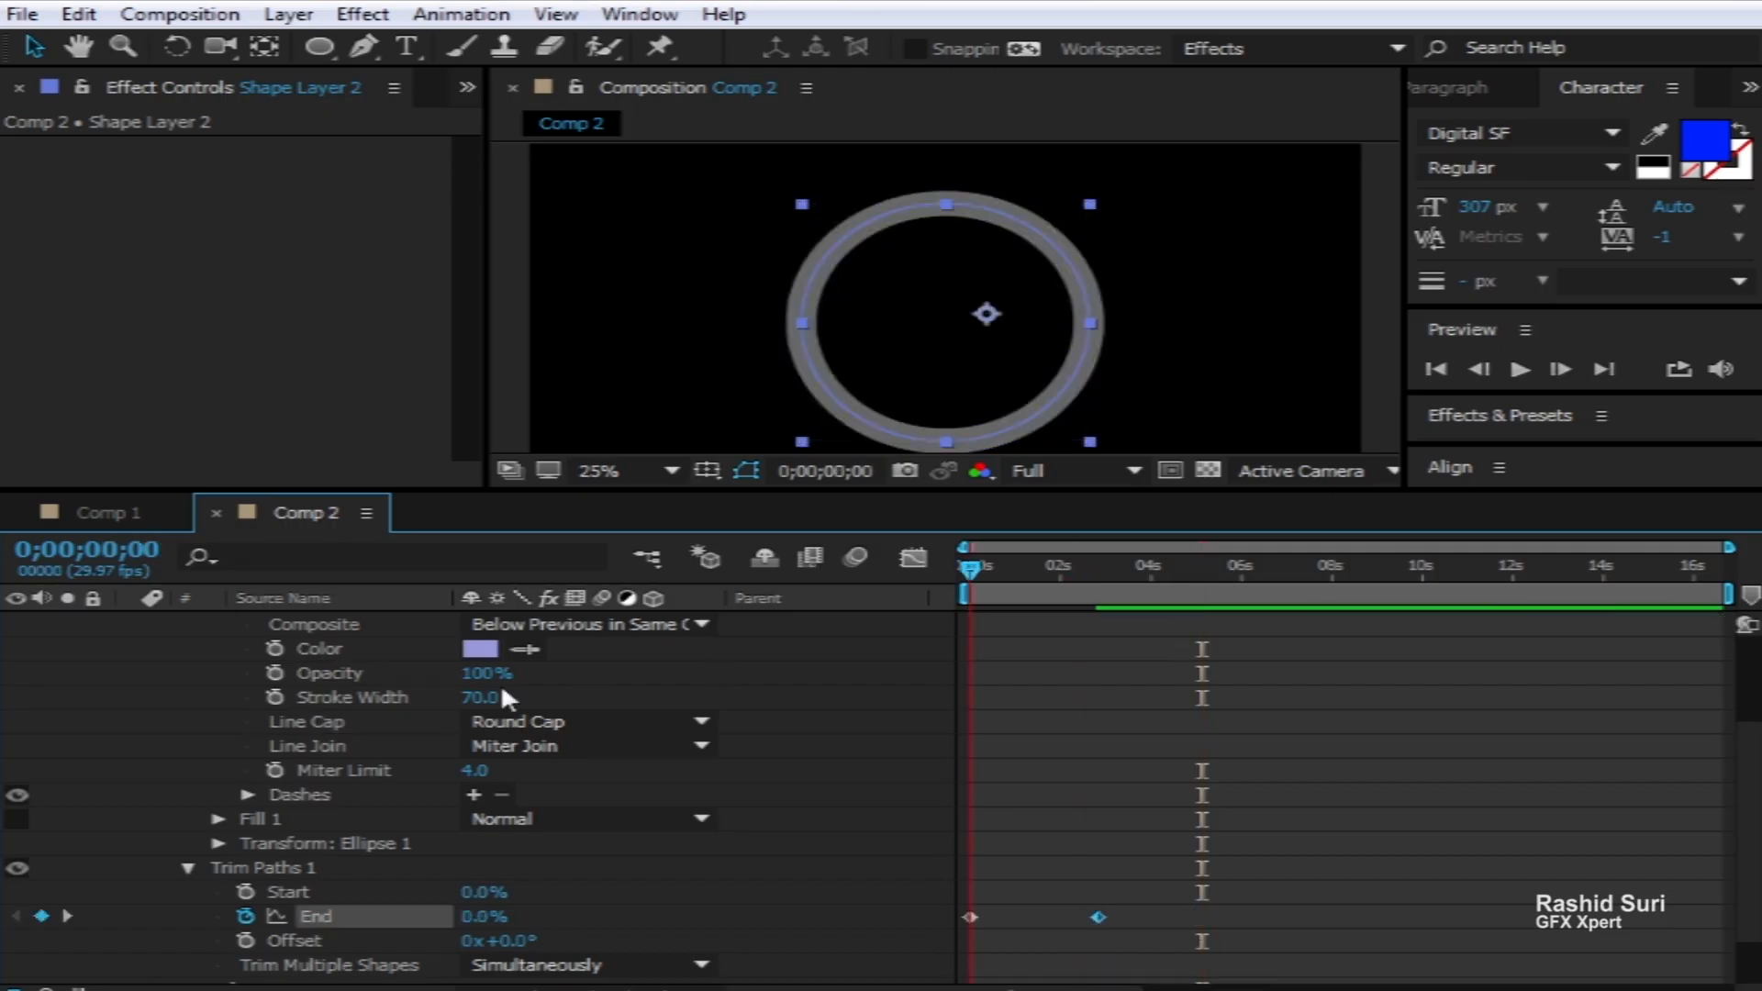
key("space")
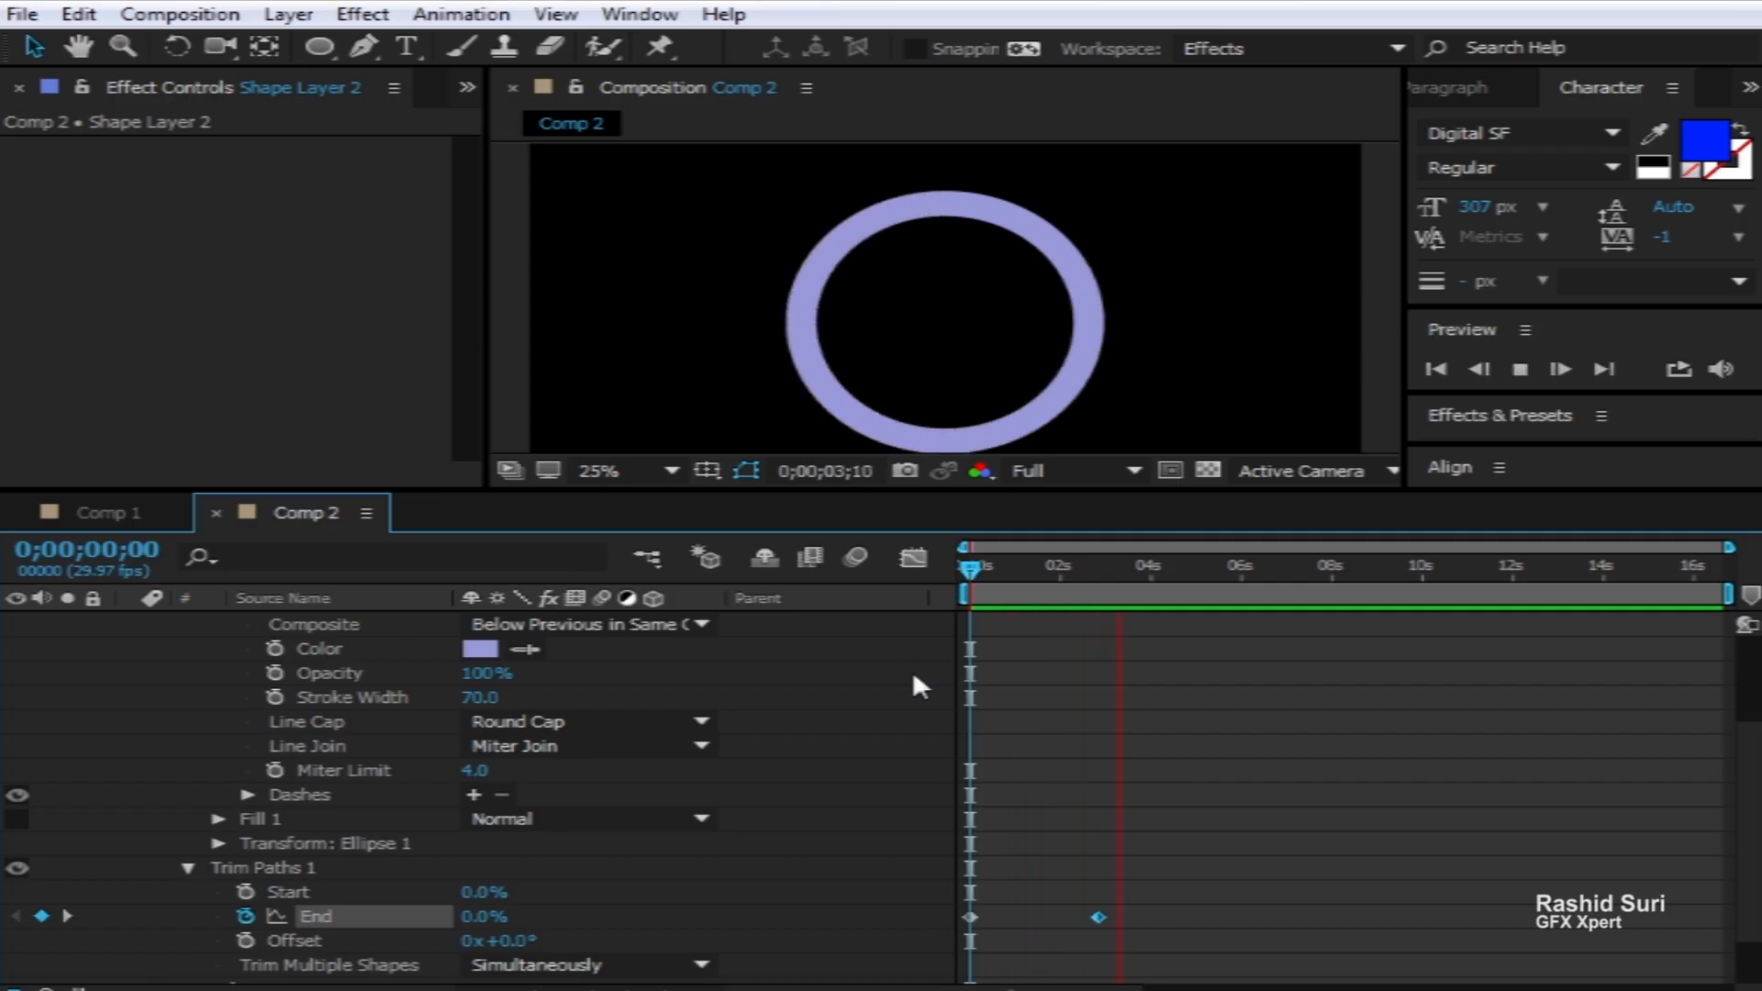
key("space")
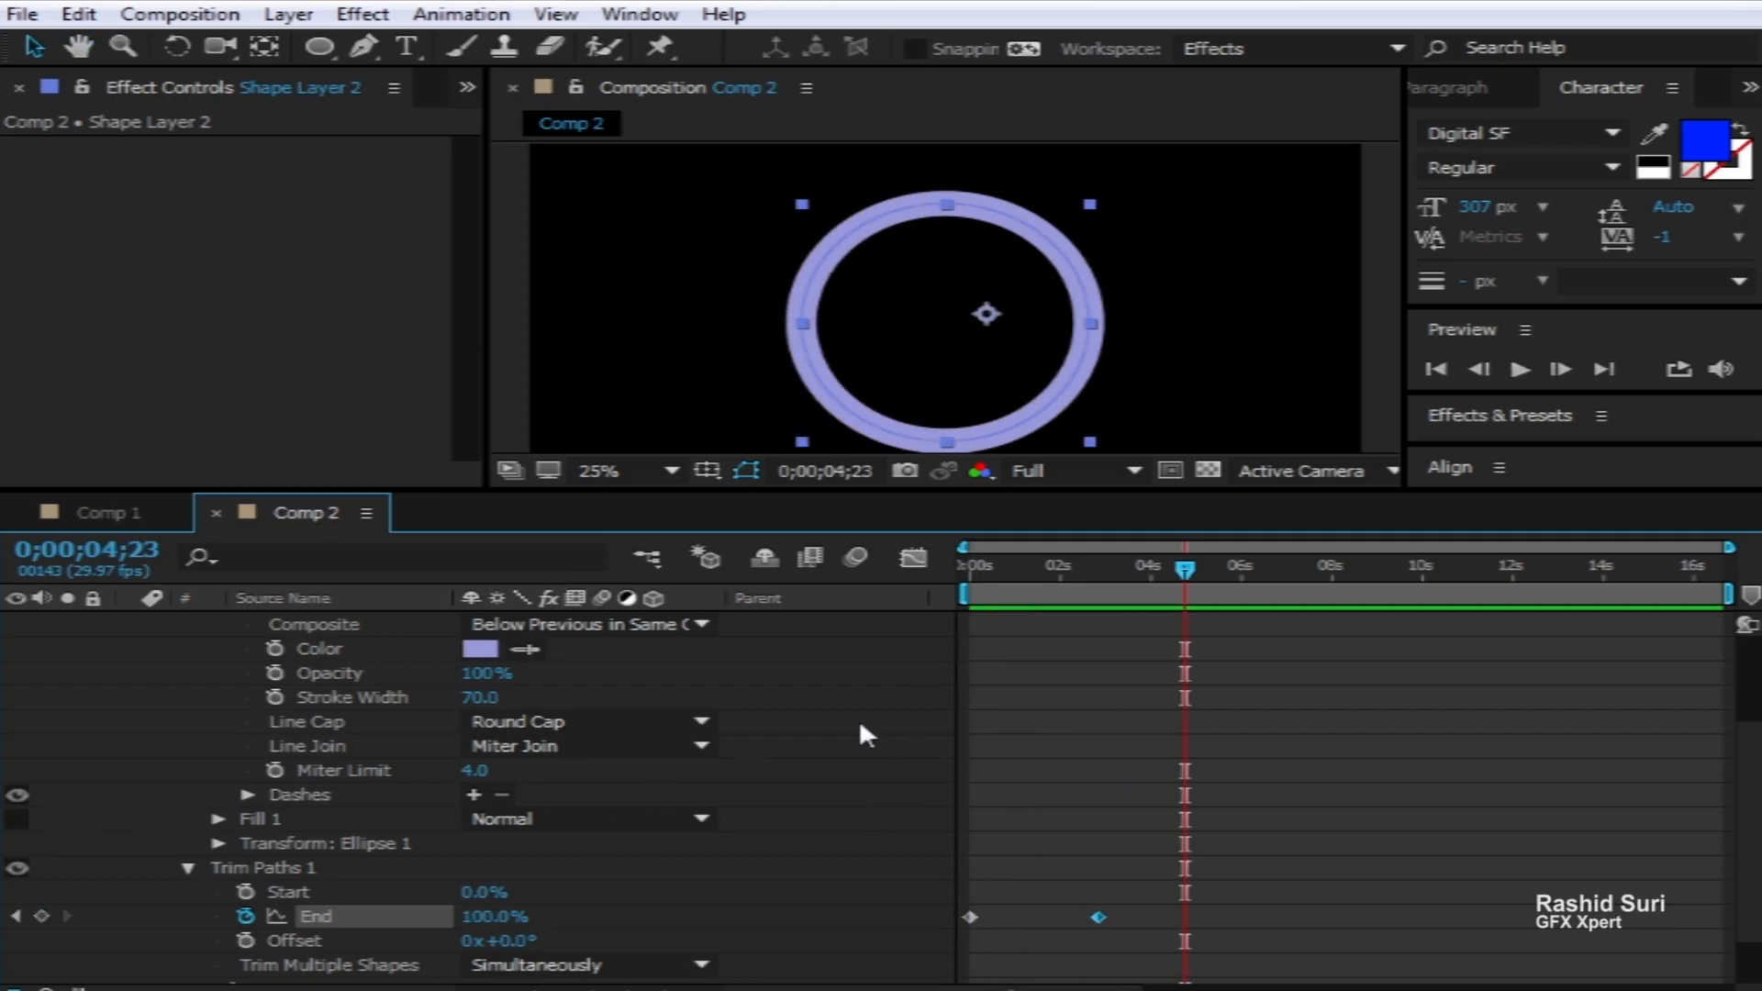
left_click_drag(1195, 564, 969, 569)
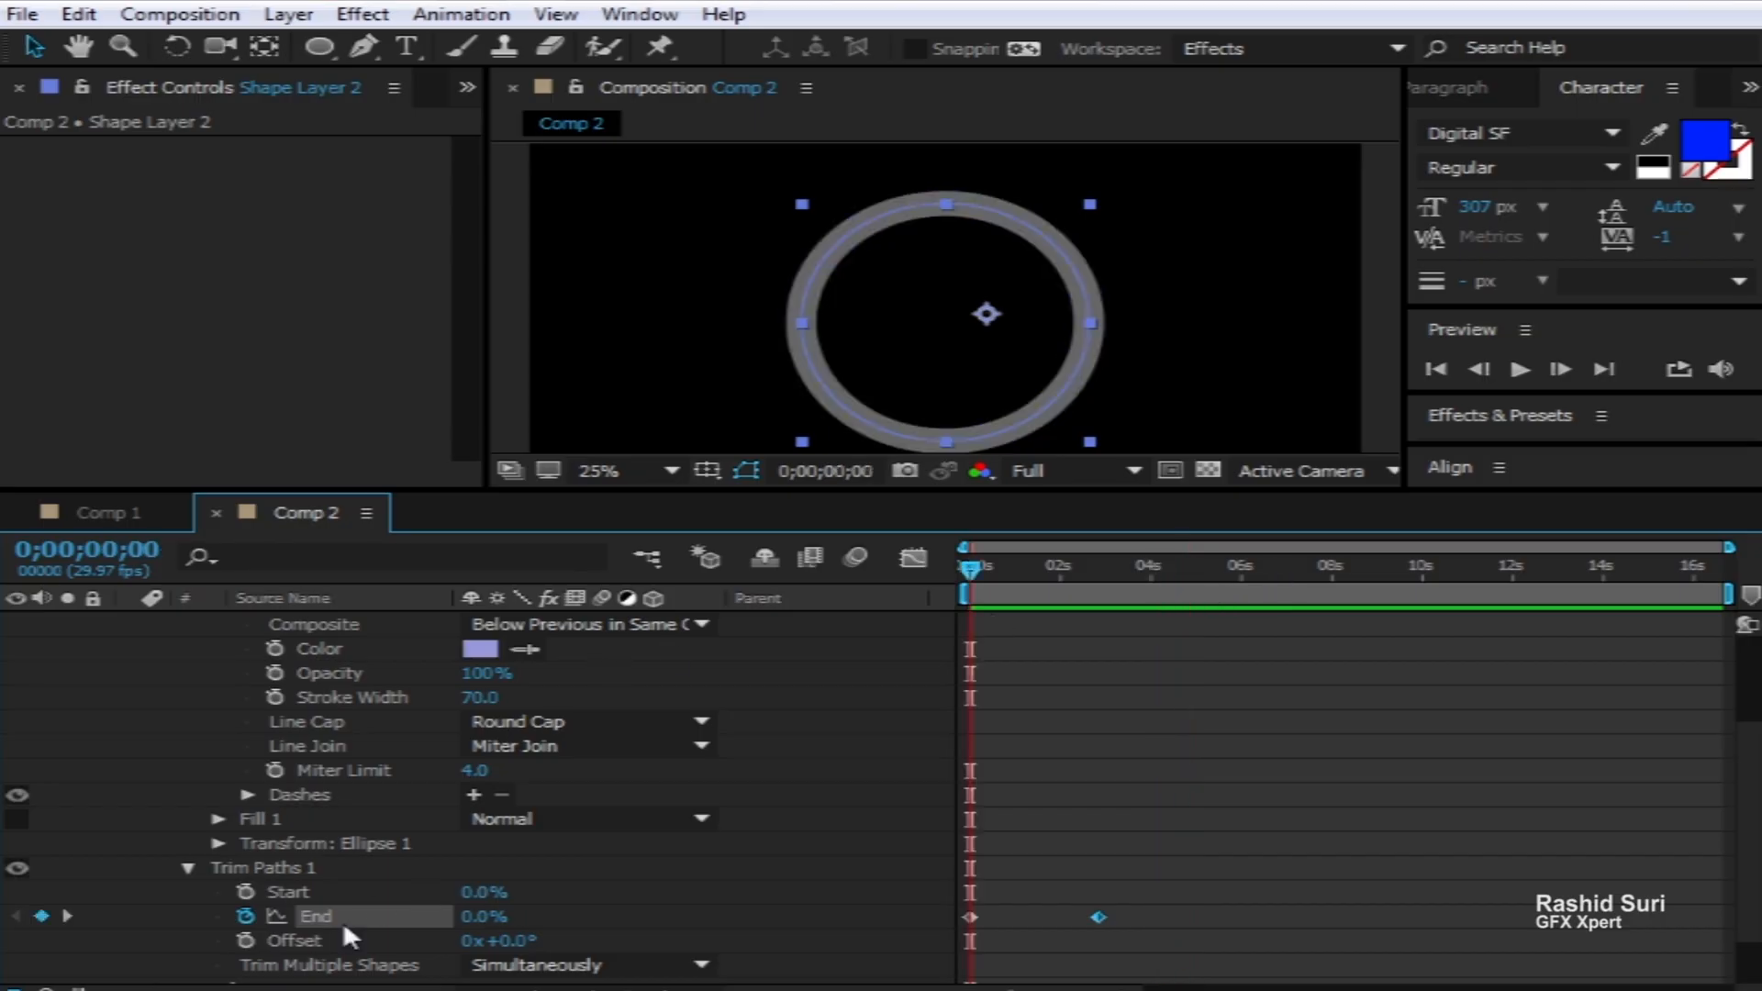
left_click(473, 794)
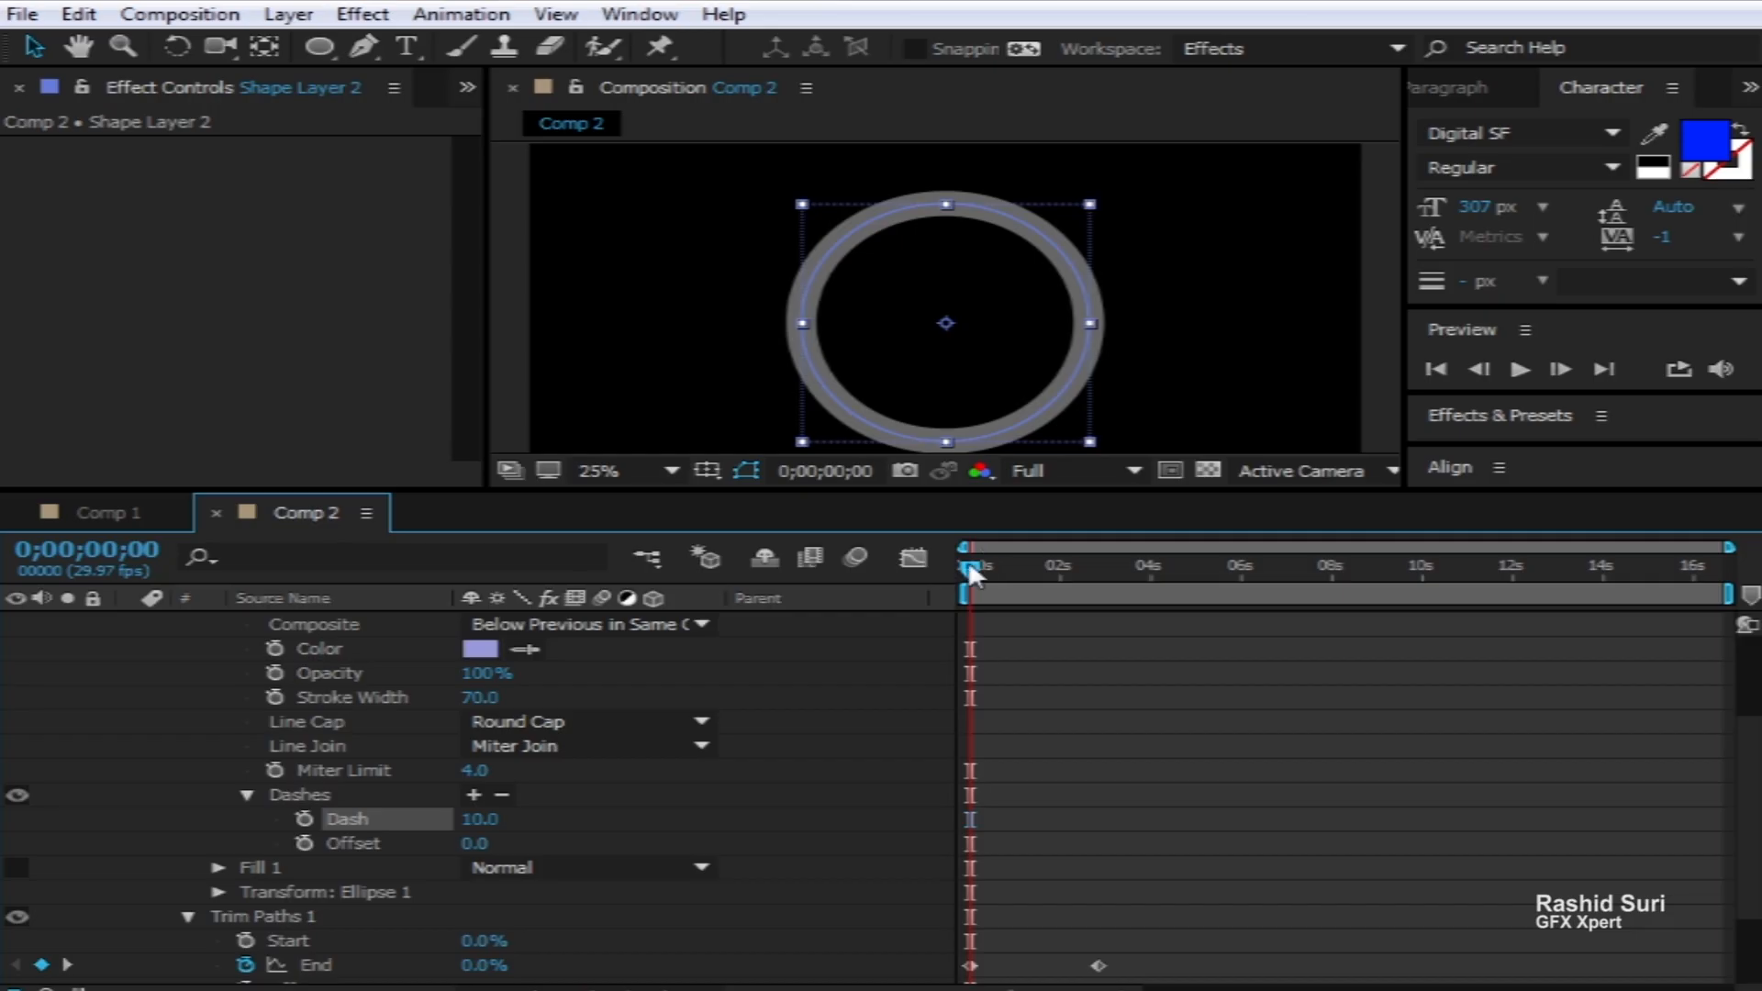
left_click_drag(970, 563, 1029, 569)
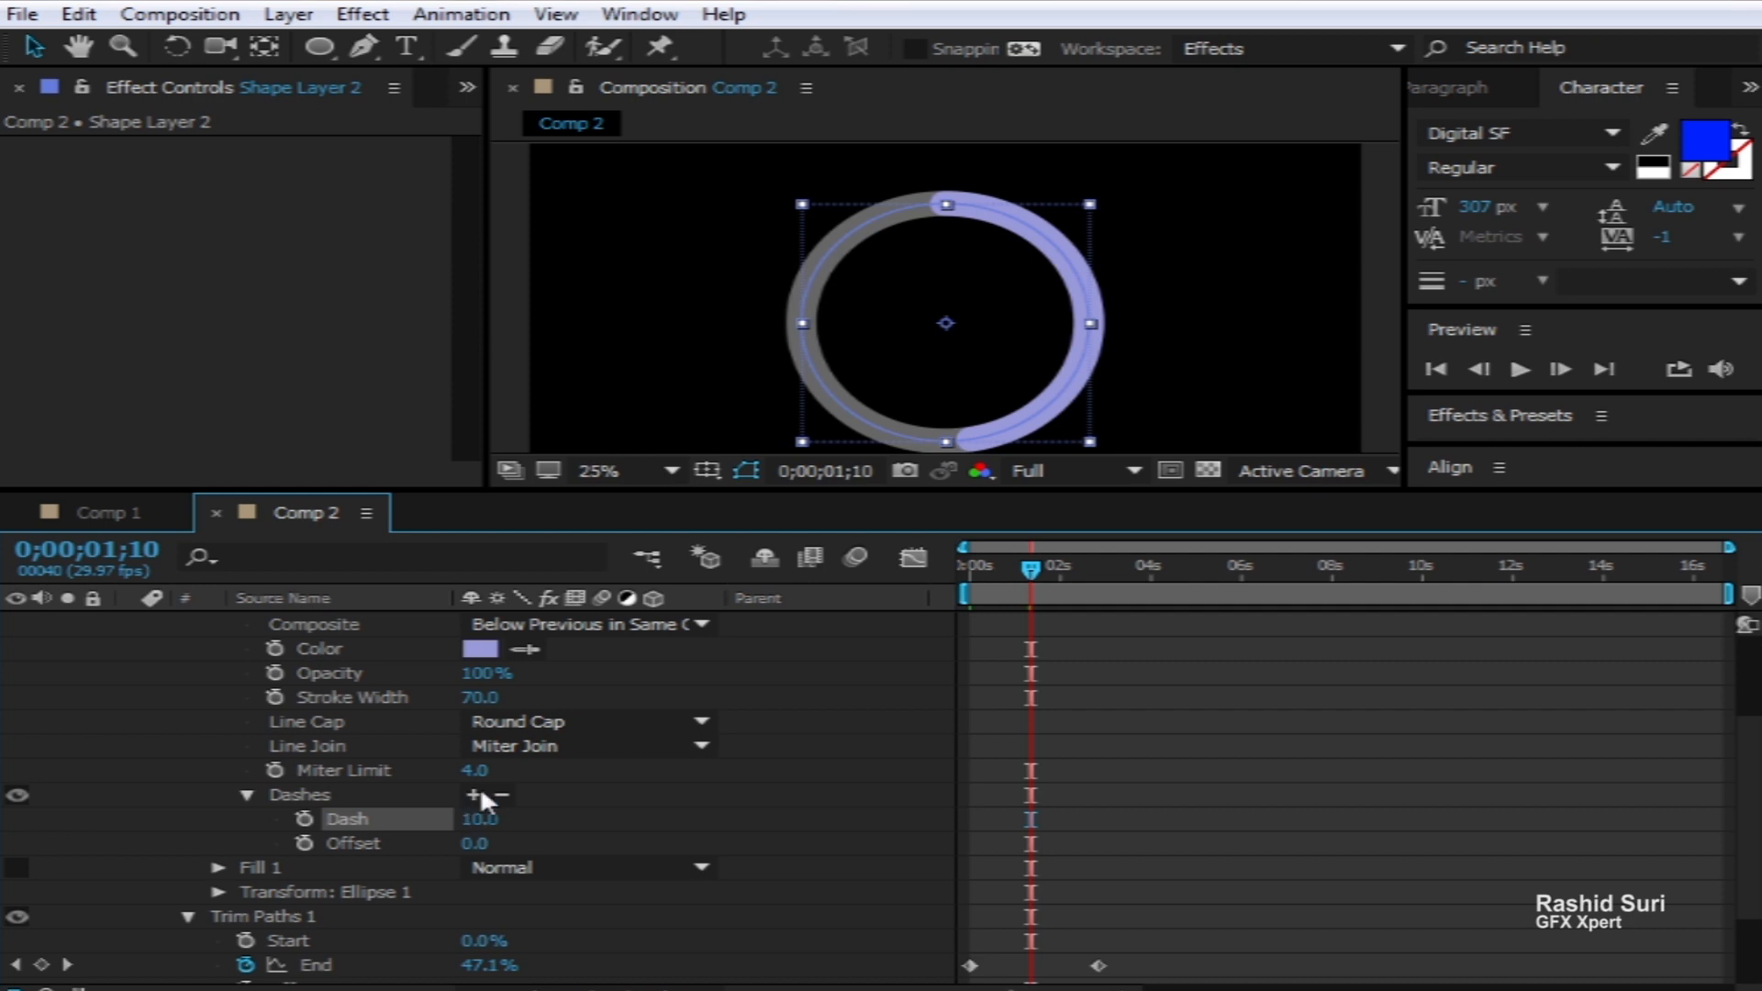
key("ctrl+z")
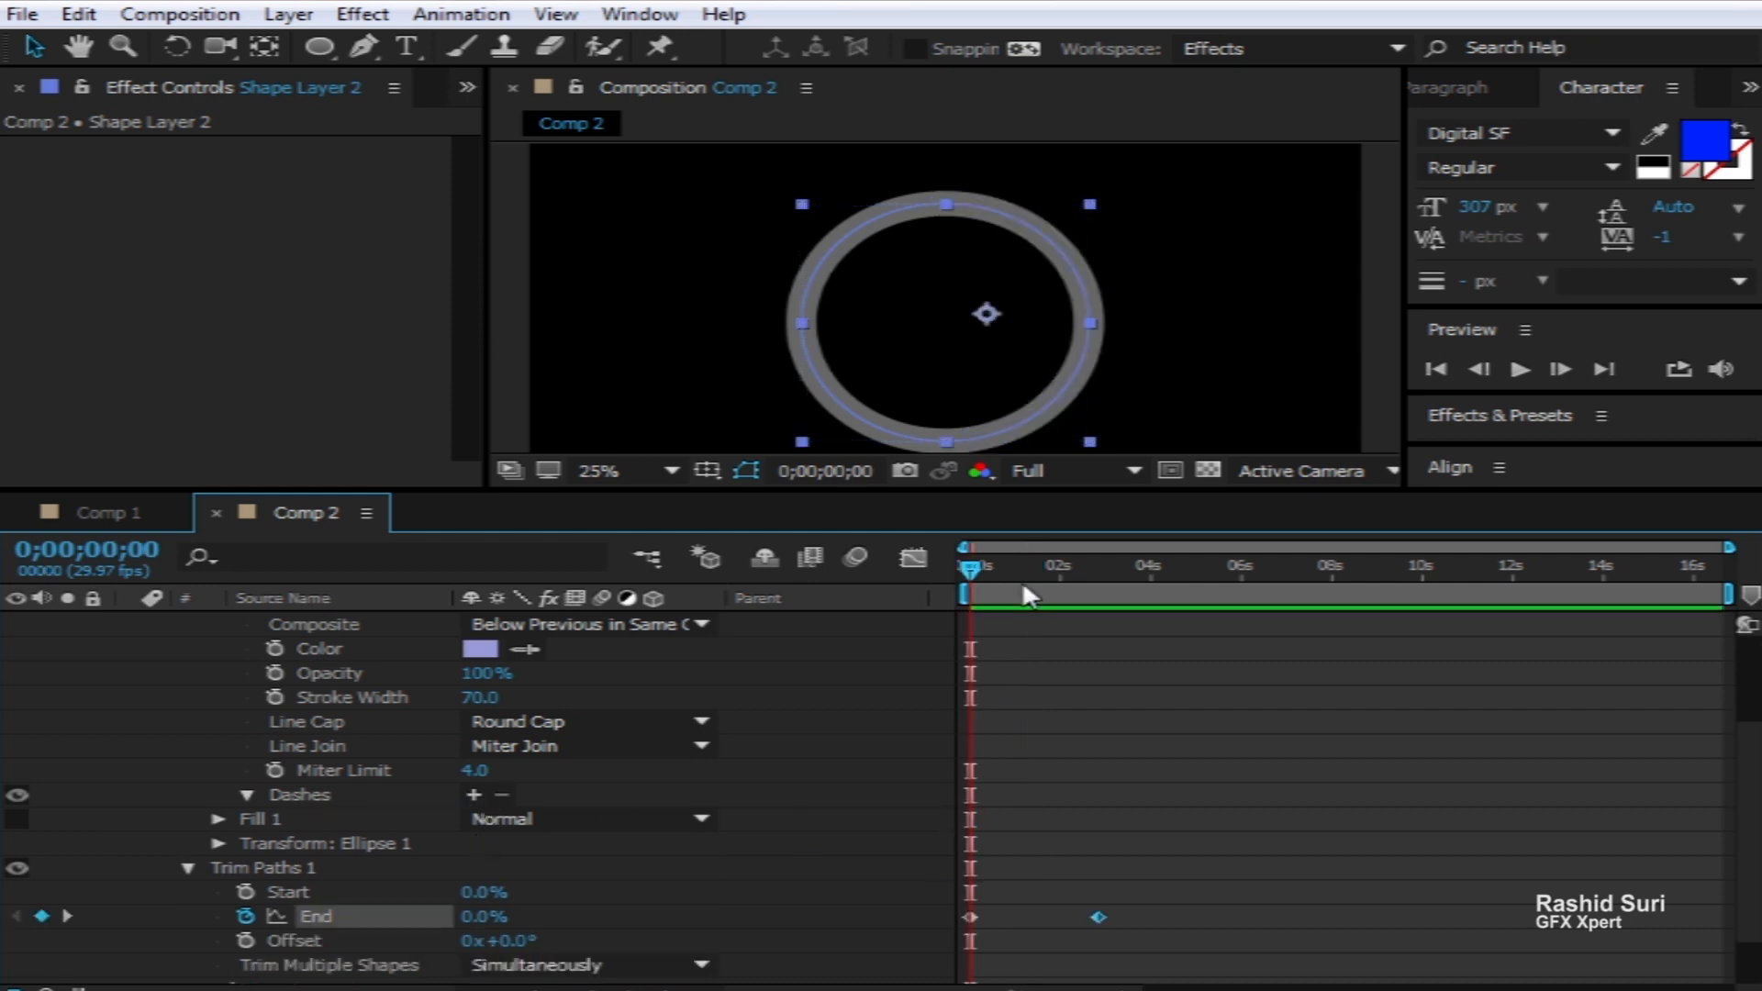
With the ring partly filled at 0;00;01;26, add a dash to Shape Layer 2's stroke and set it to 20
left_click_drag(973, 563, 1054, 567)
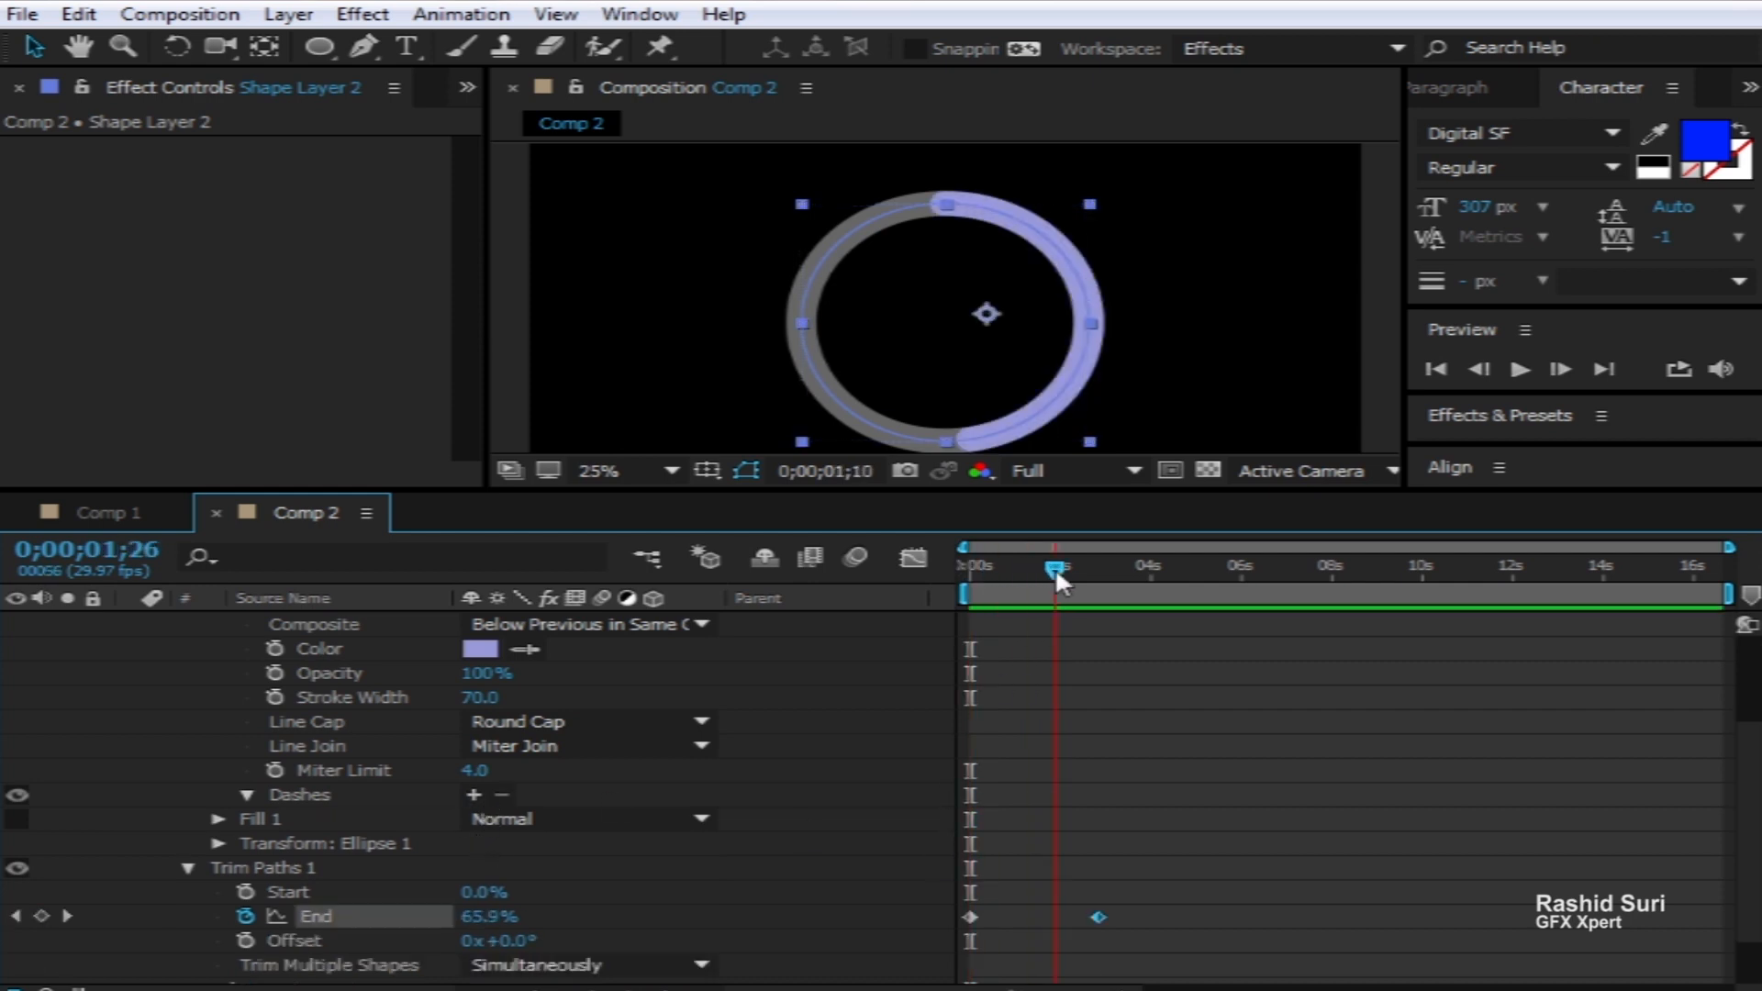
left_click(472, 795)
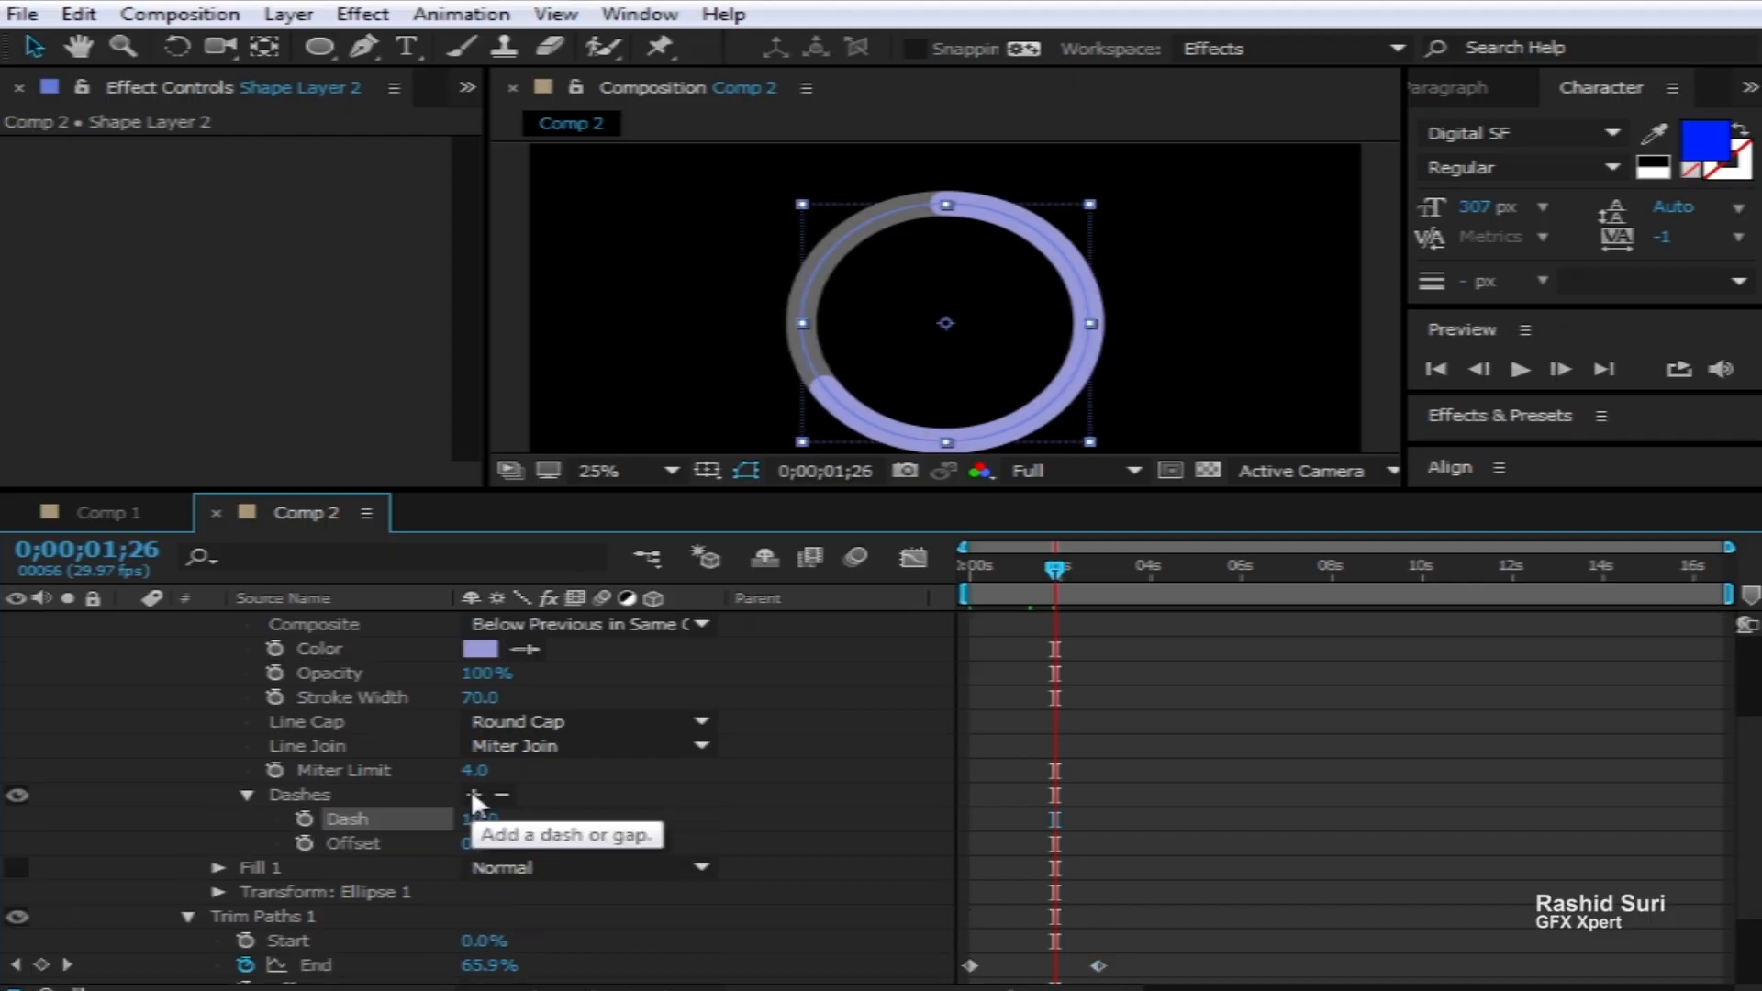
left_click(478, 819)
type("2")
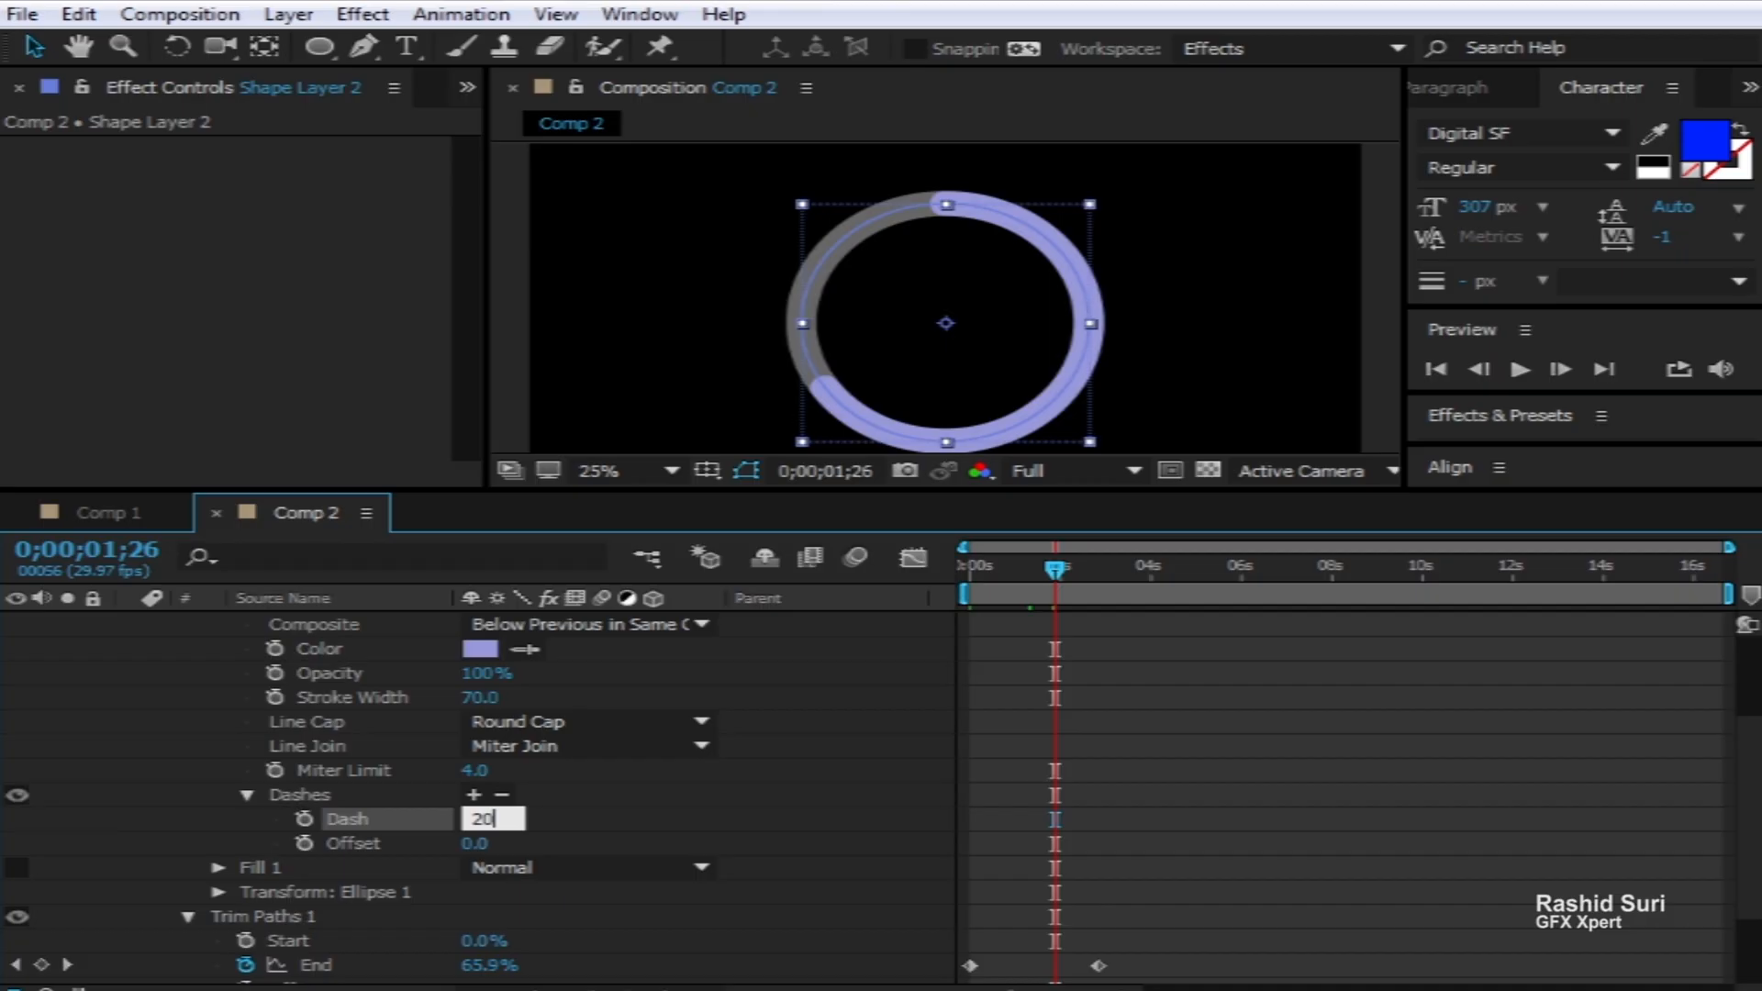
type("0")
key("Return")
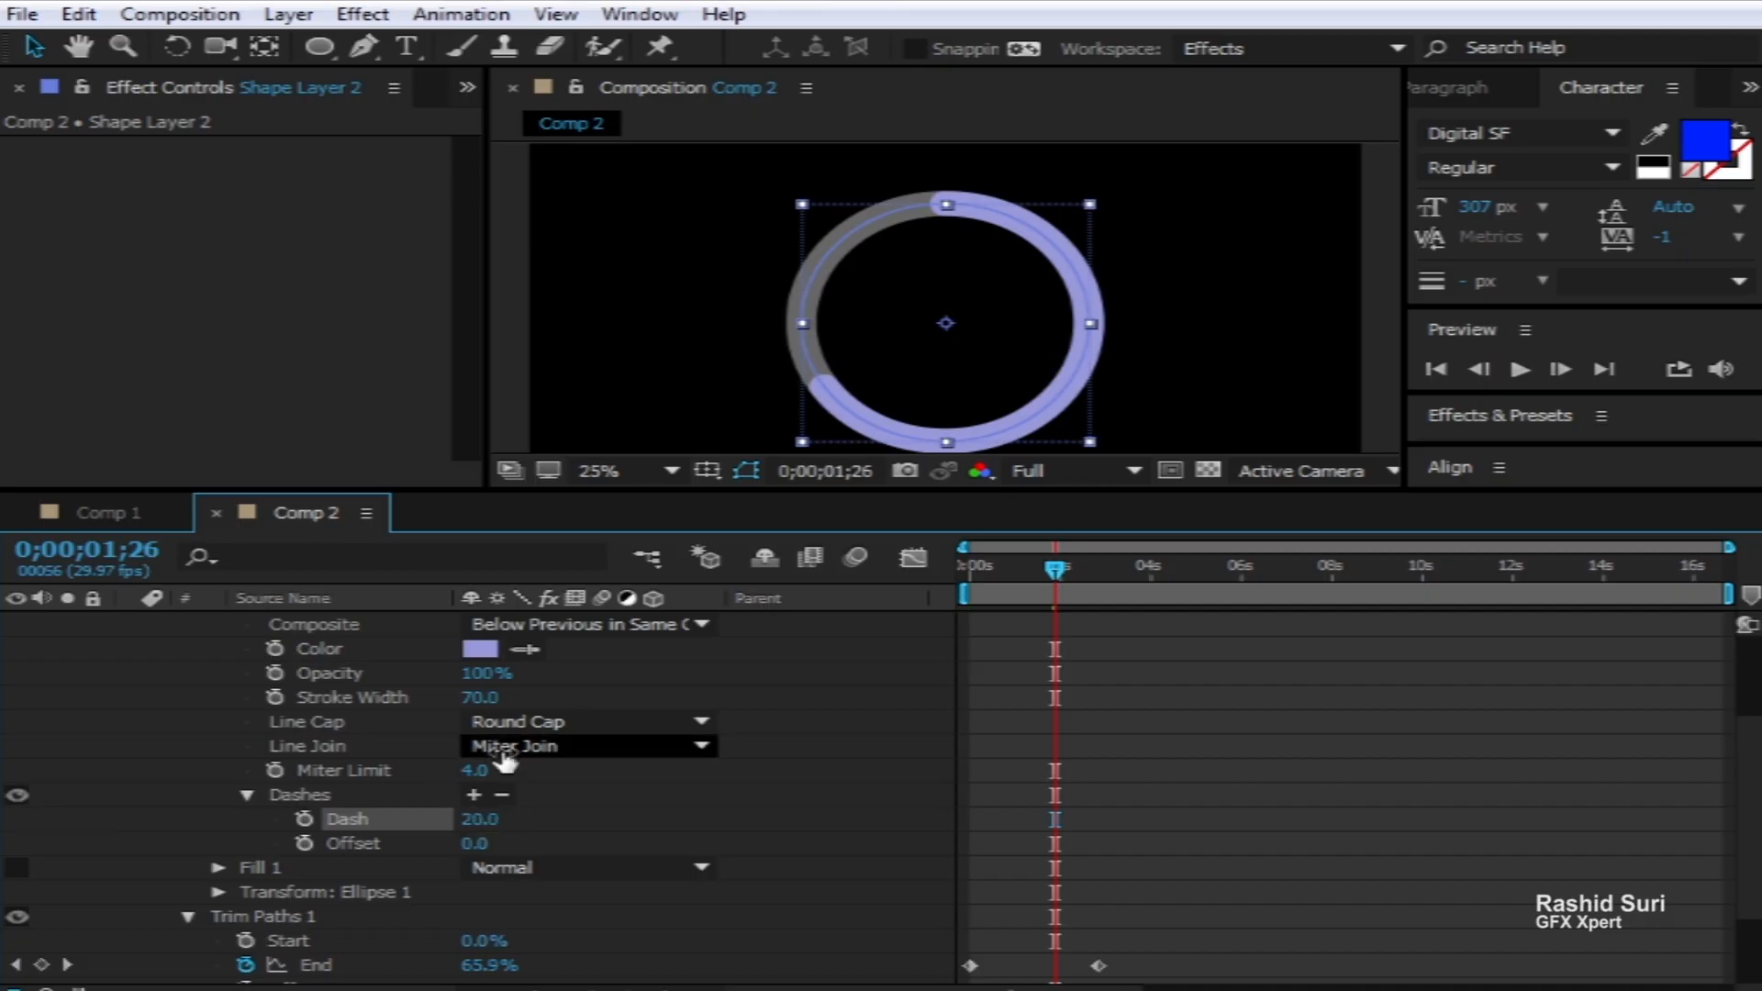
Set the Line Cap of Shape Layer 2's stroke to Butt Cap
left_click(665, 745)
left_click(670, 729)
left_click(670, 729)
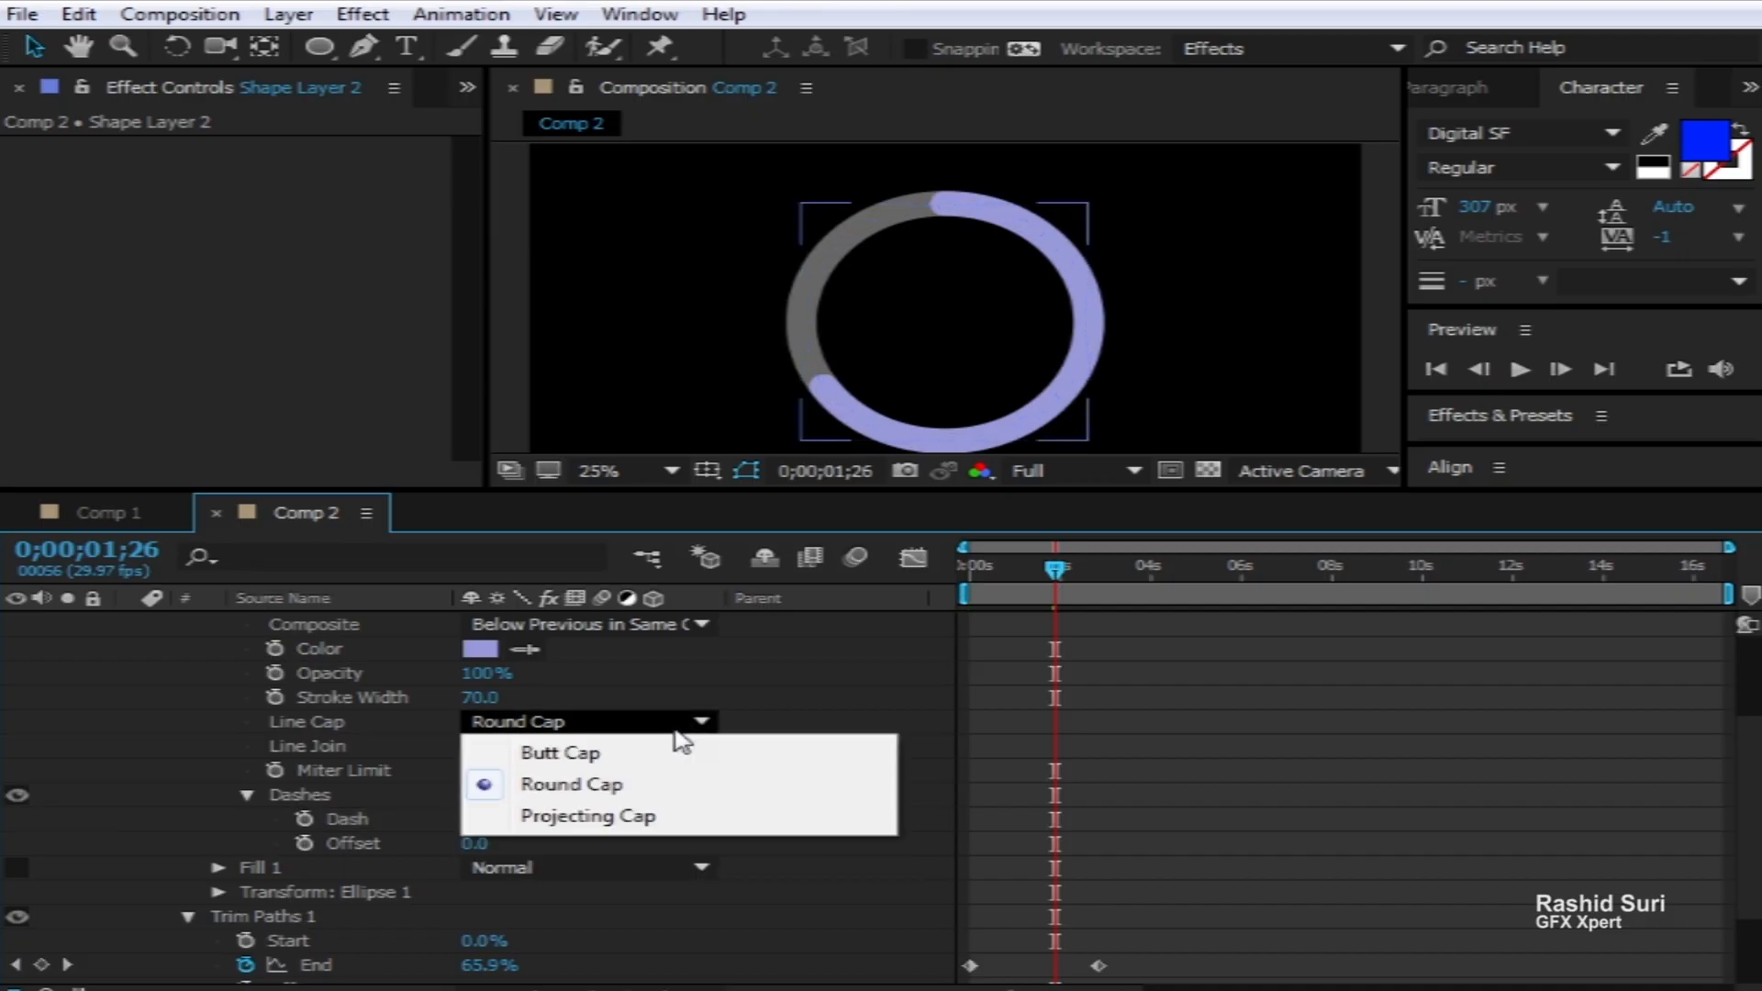
left_click(631, 758)
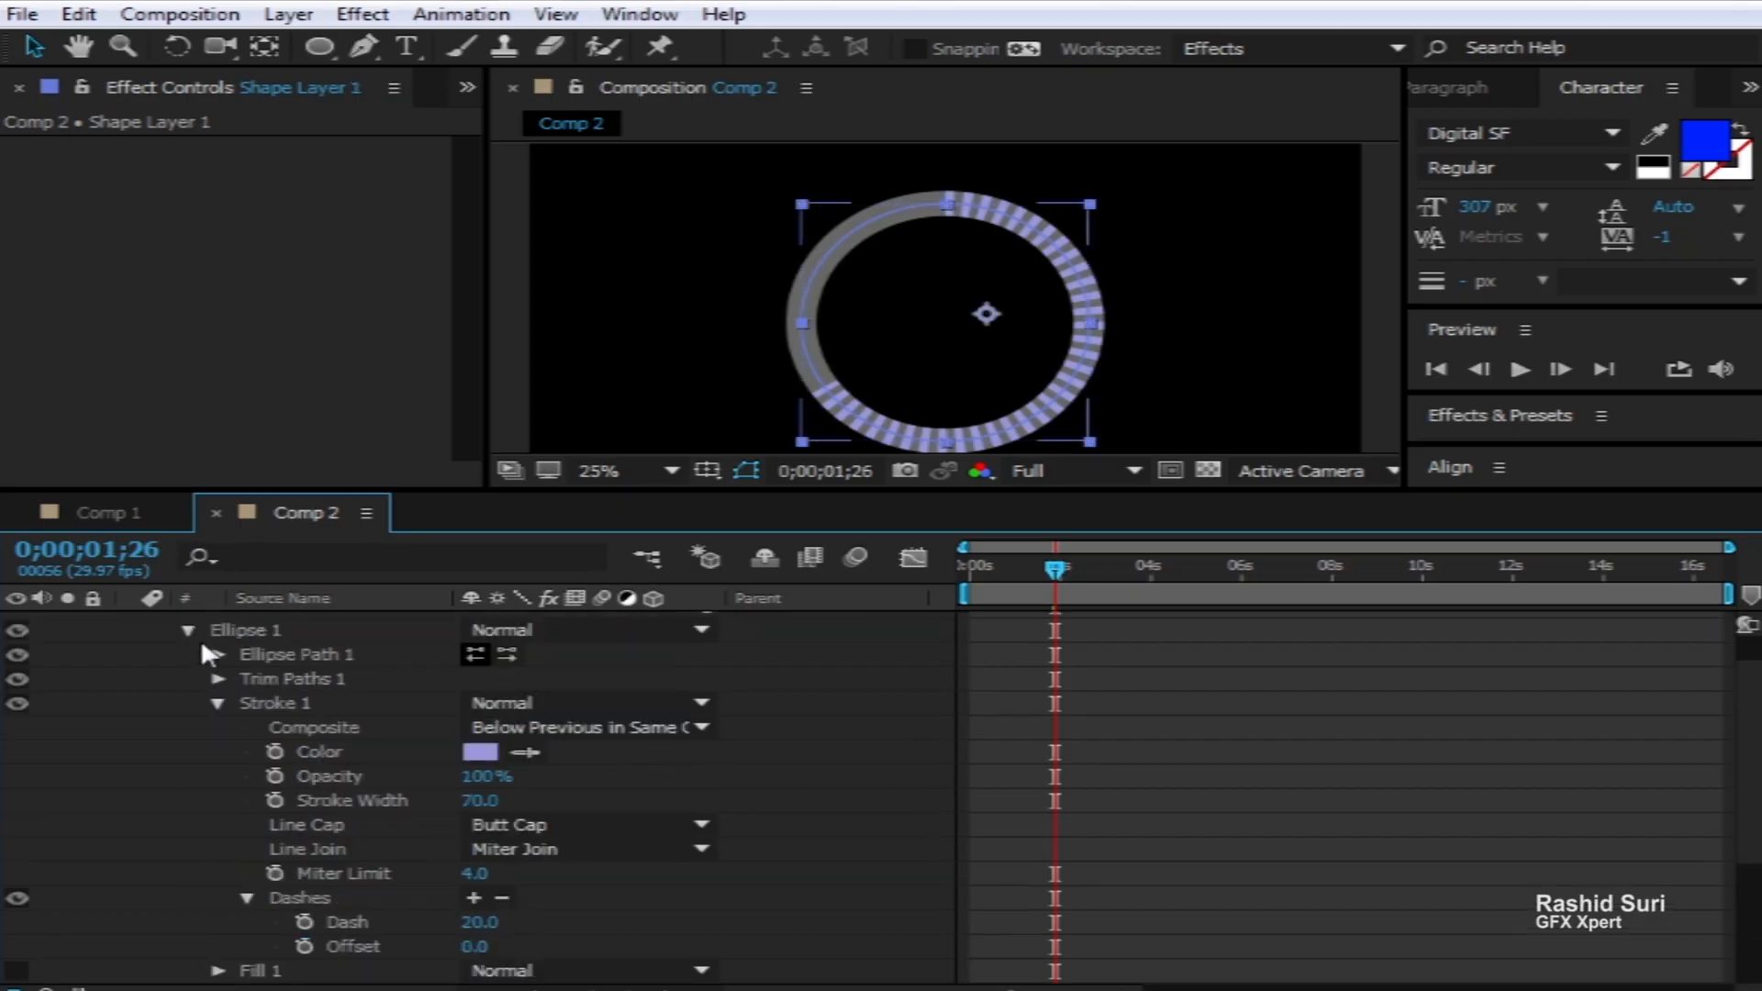
Add a dash to the Ellipse 1 stroke of Shape Layer 1 and set its Dash value to 20
scroll(200, 642, "up", 2)
left_click(130, 622)
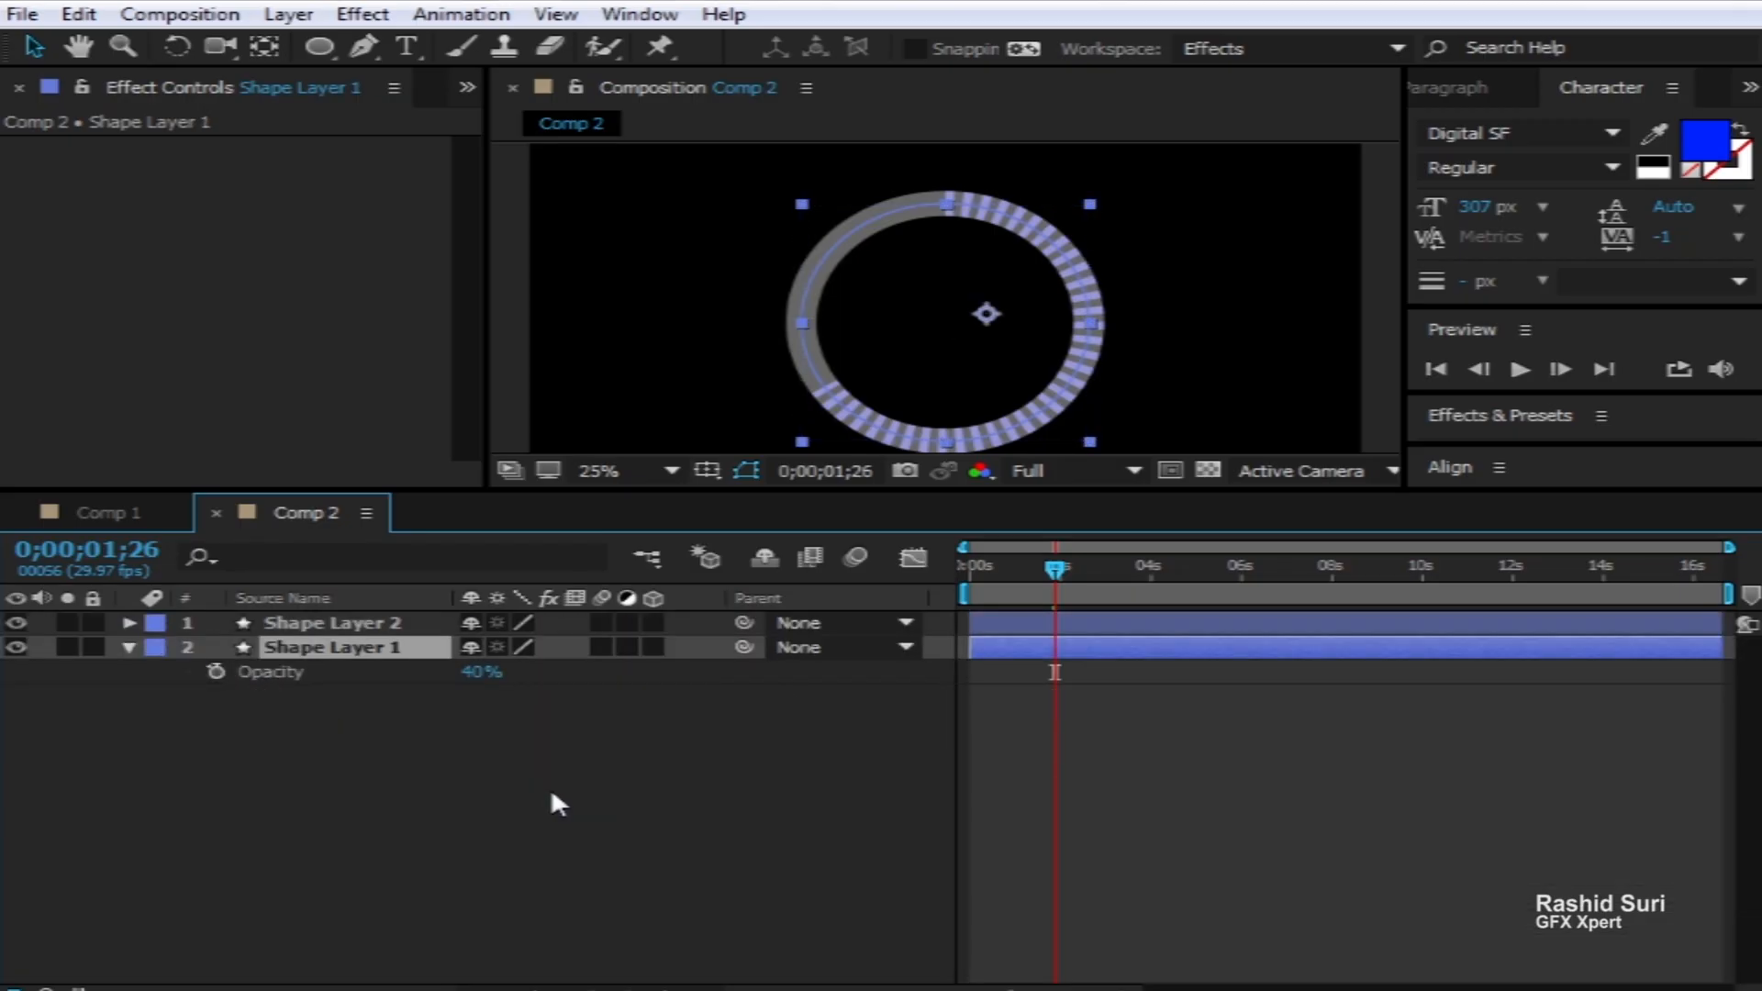
left_click(130, 647)
left_click(130, 647)
left_click(154, 695)
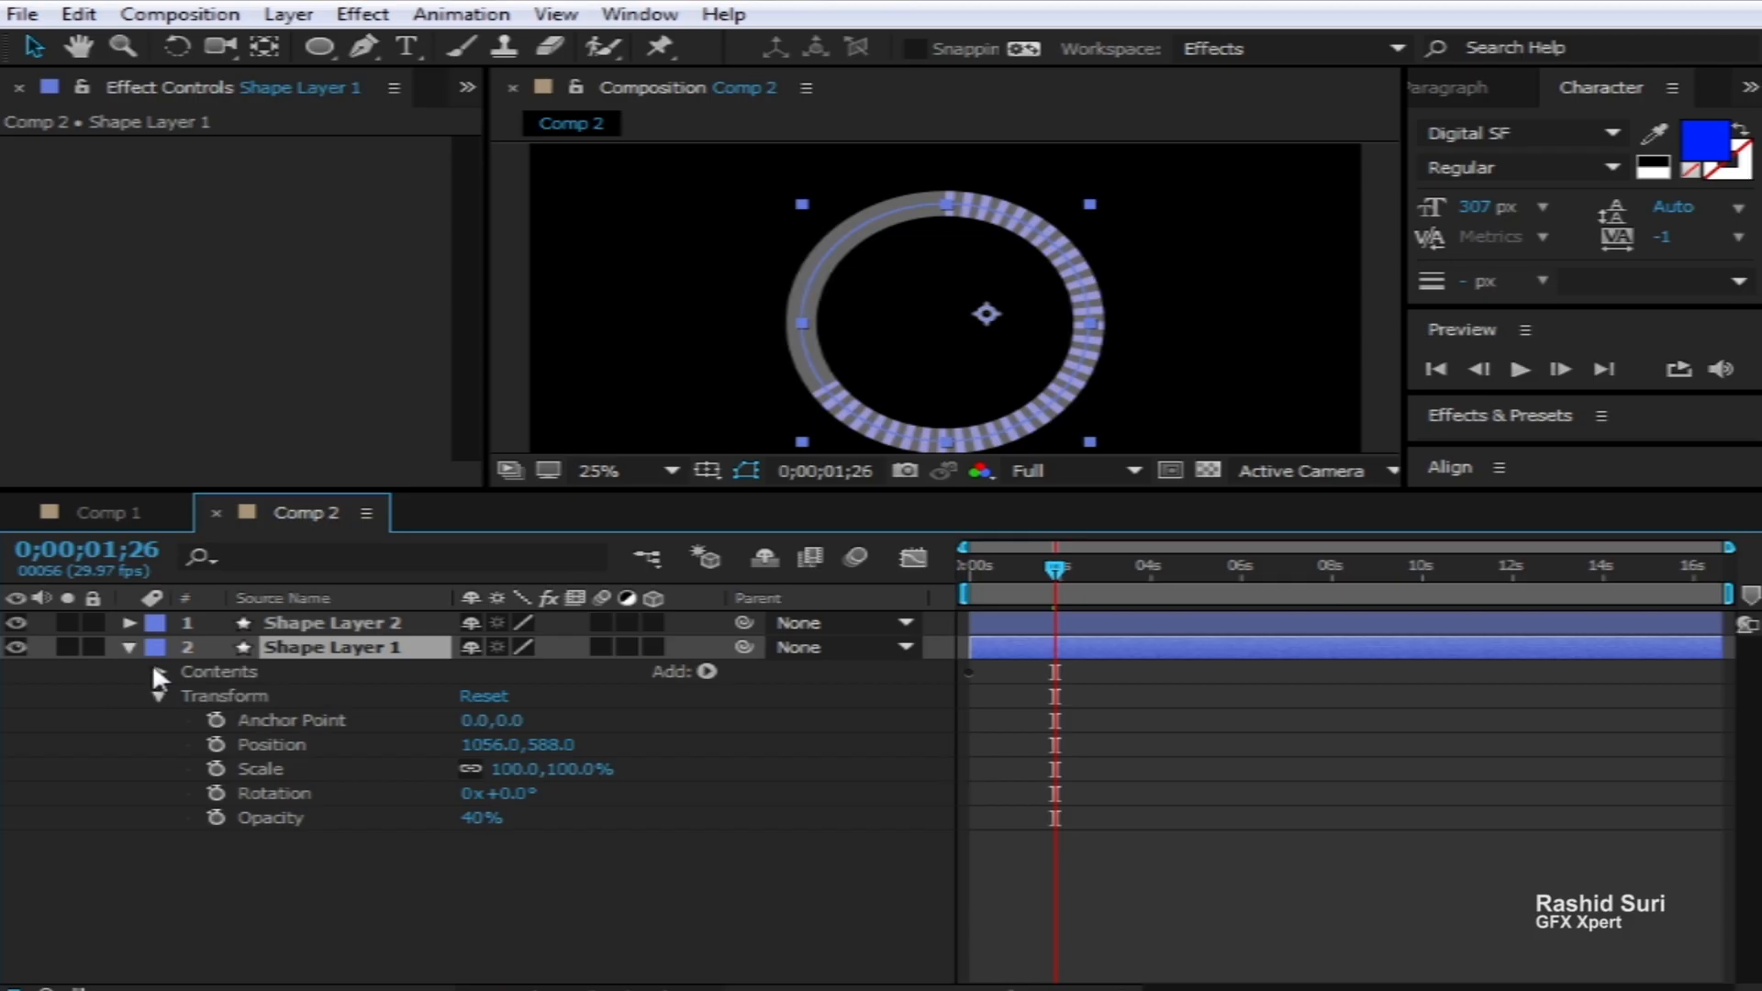
left_click(157, 671)
left_click(189, 696)
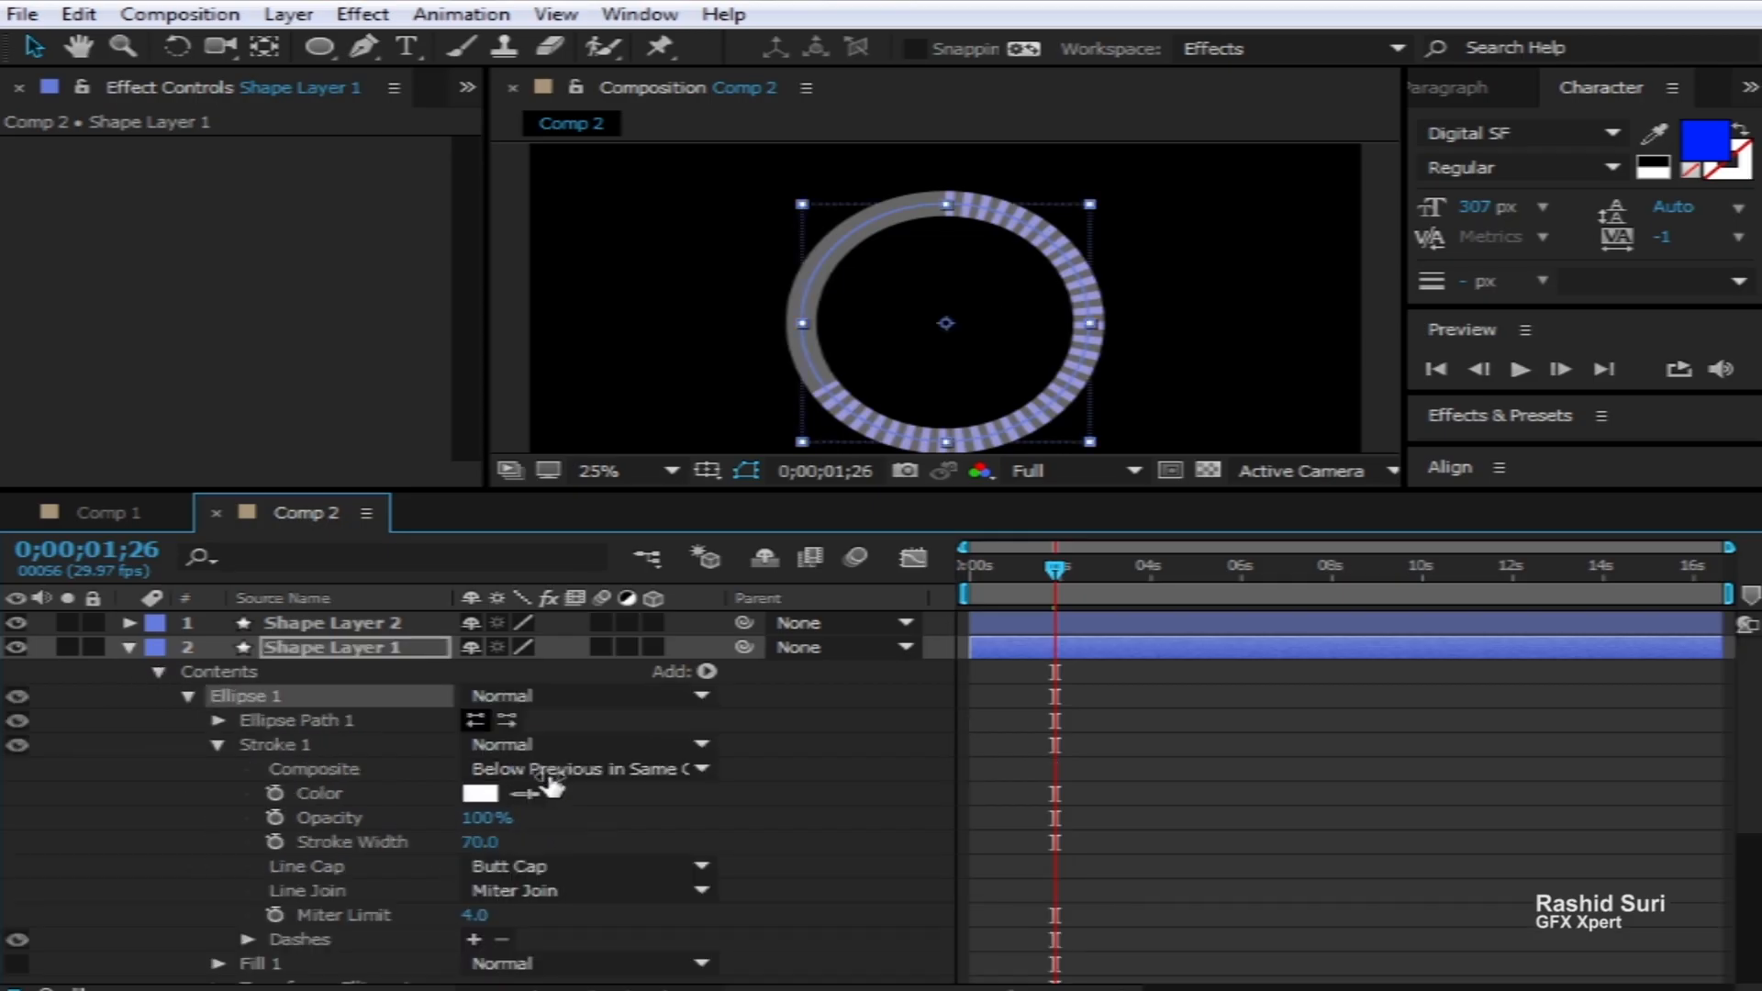
left_click(475, 939)
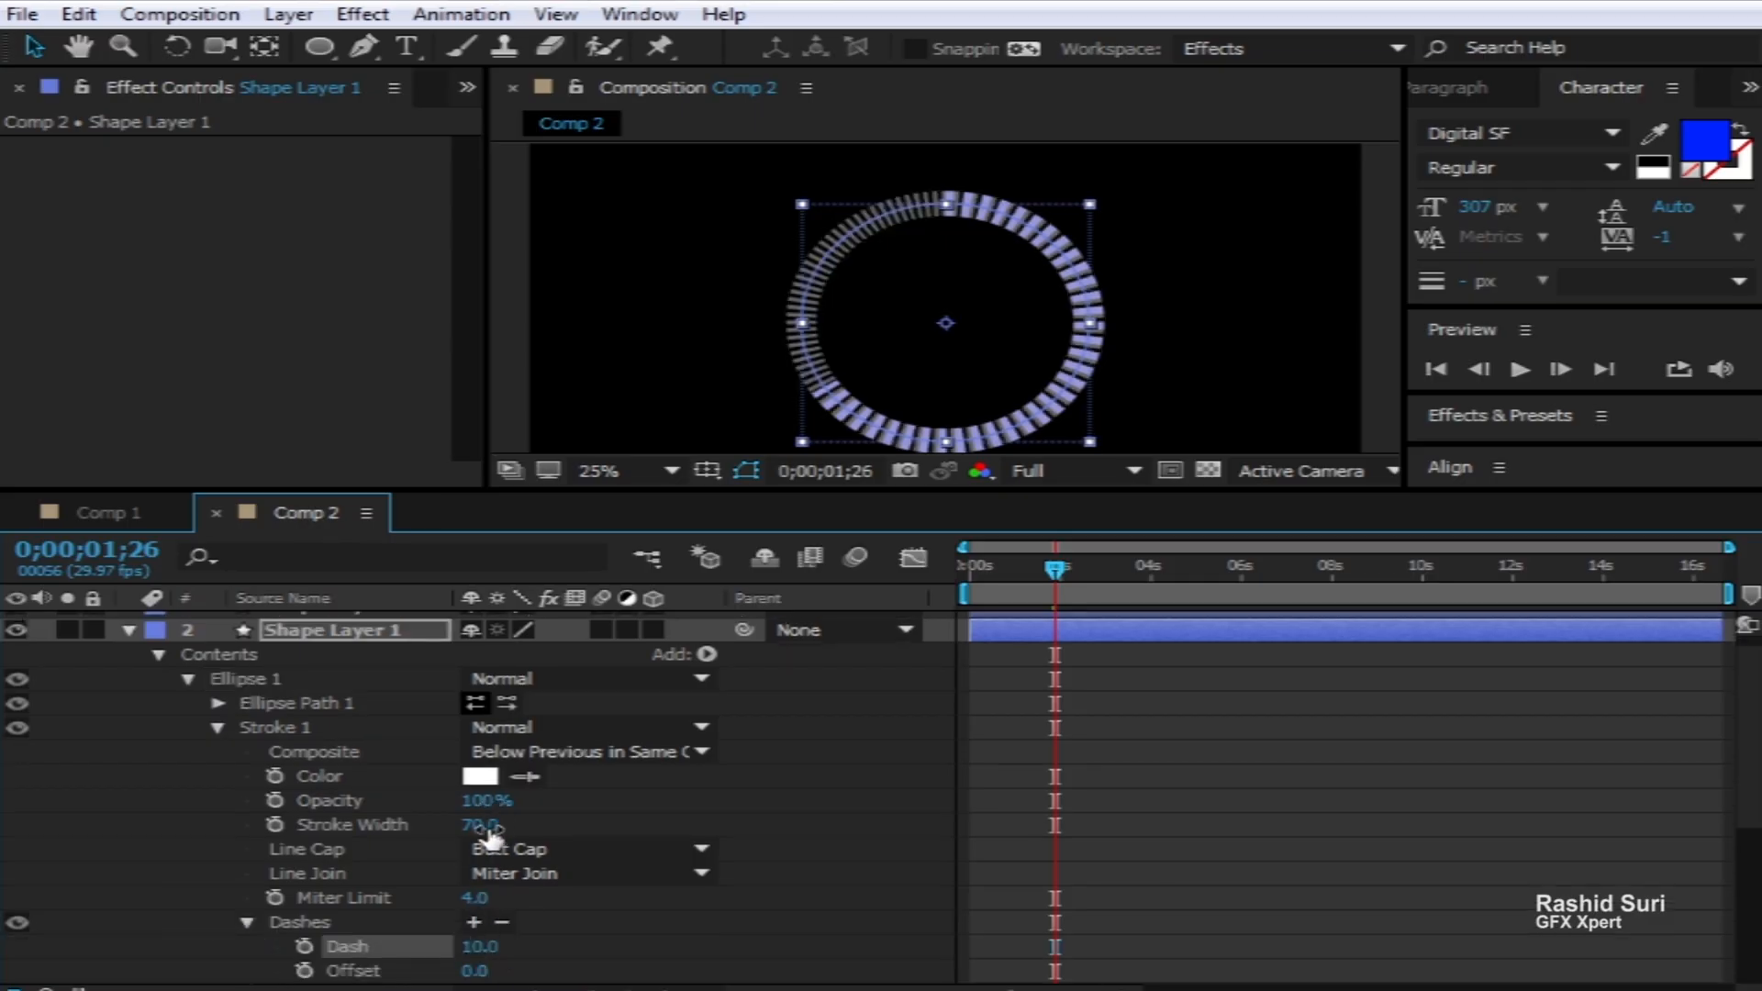
left_click(478, 946)
key("Return")
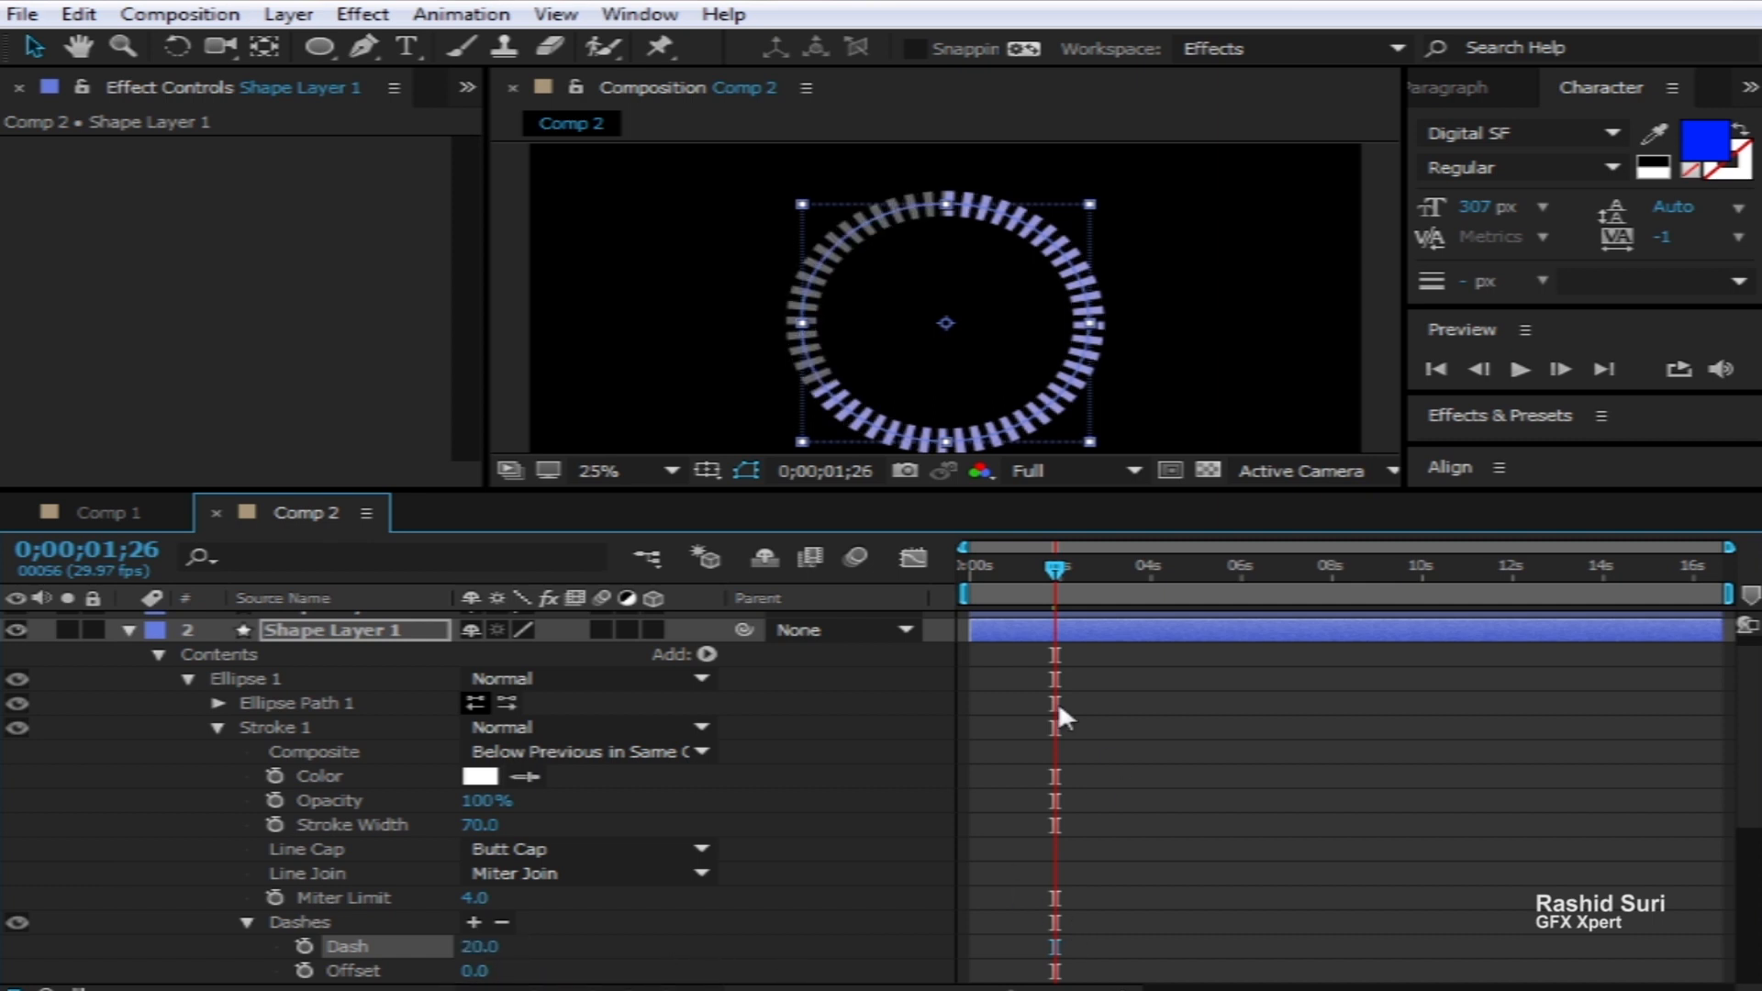
Preview the dashed ring's fill animation twice from the start of the composition
key("Home")
key("space")
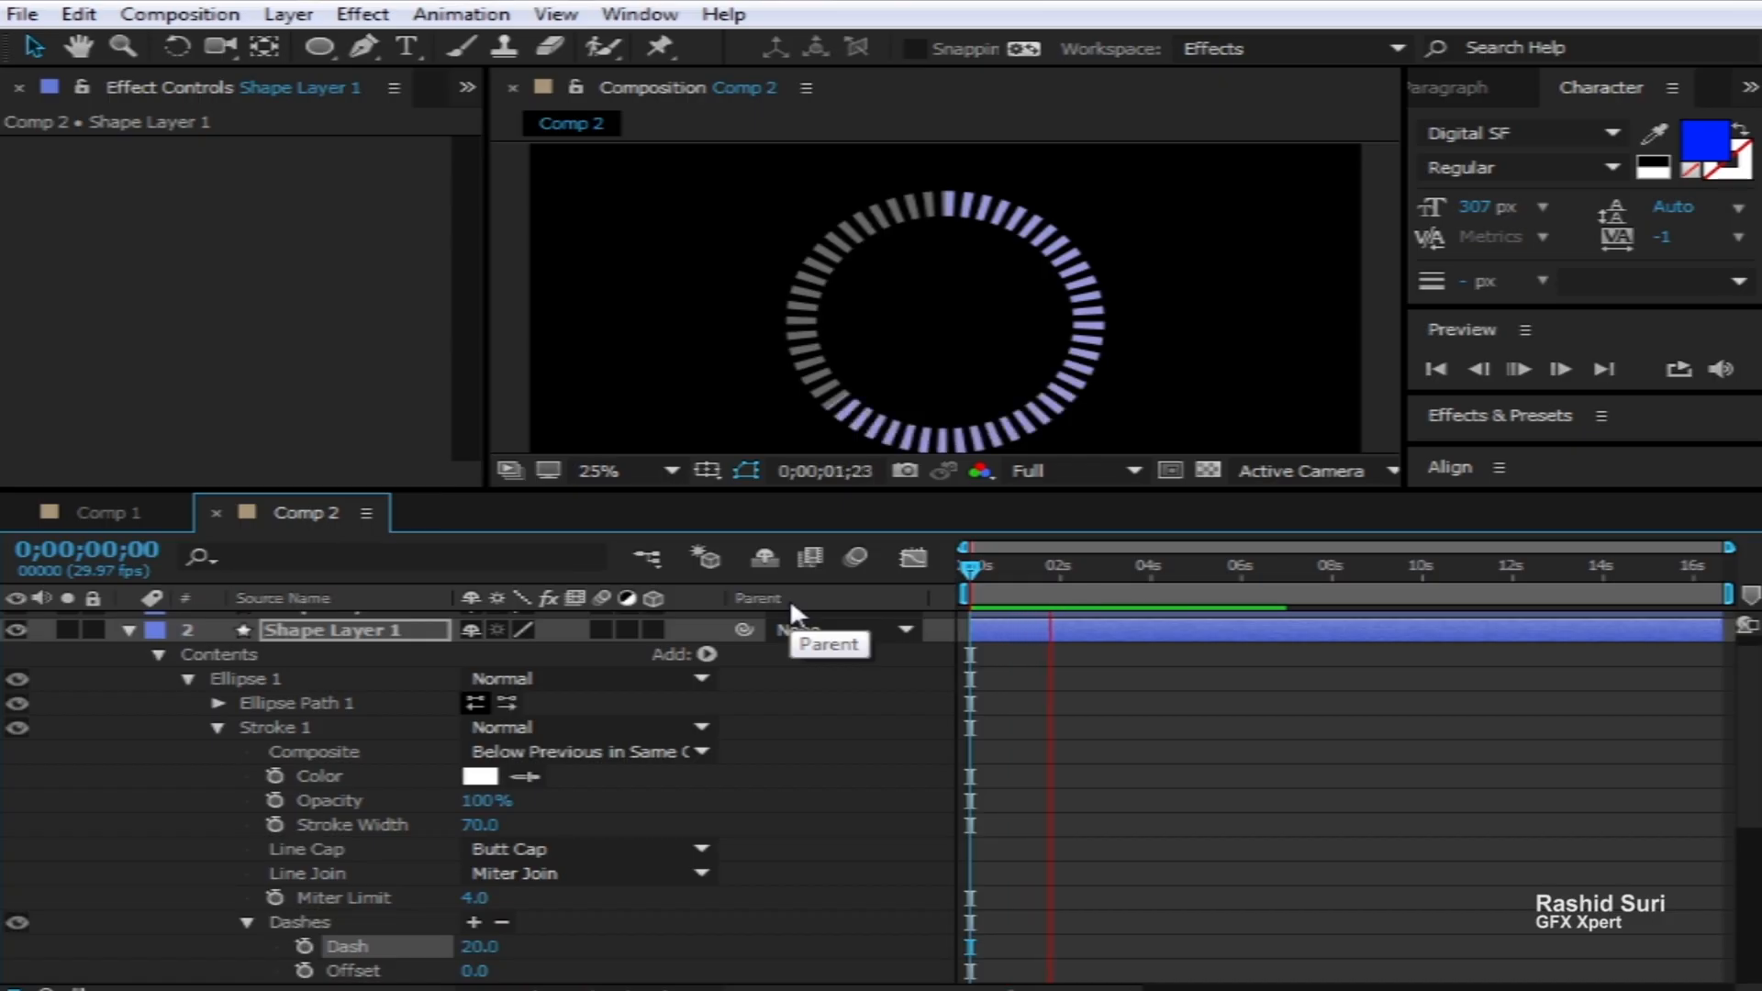
key("space")
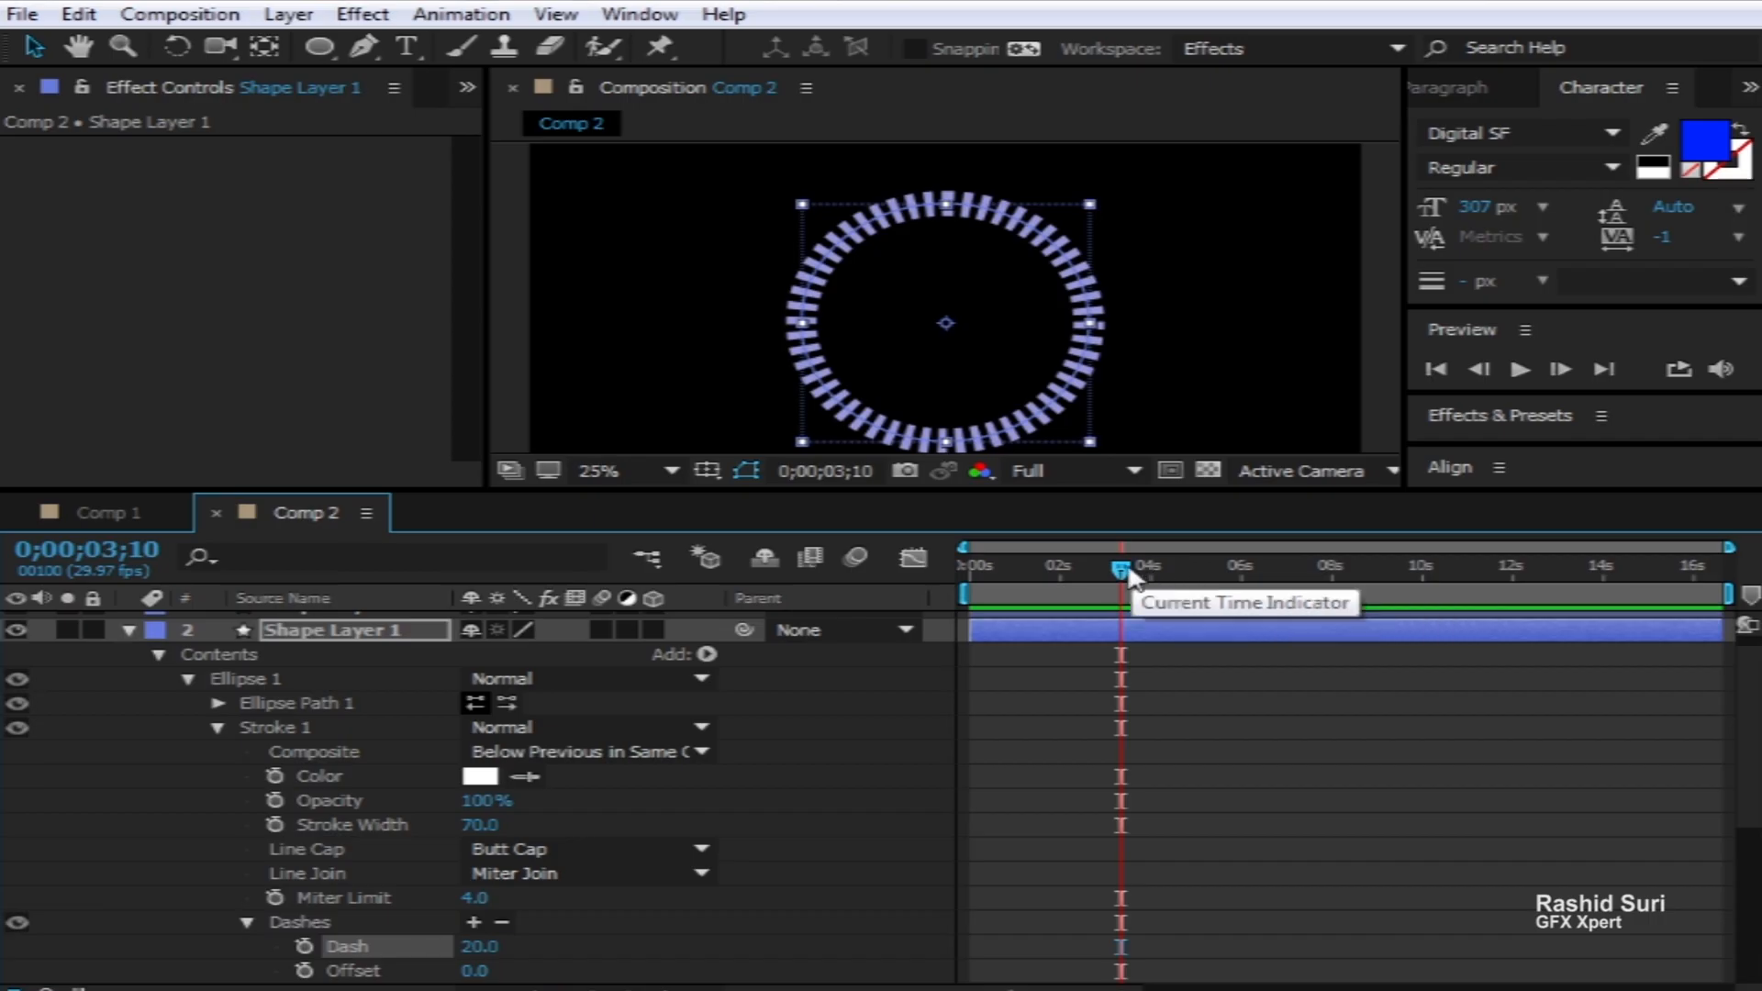
left_click_drag(1116, 572, 611, 603)
key("space")
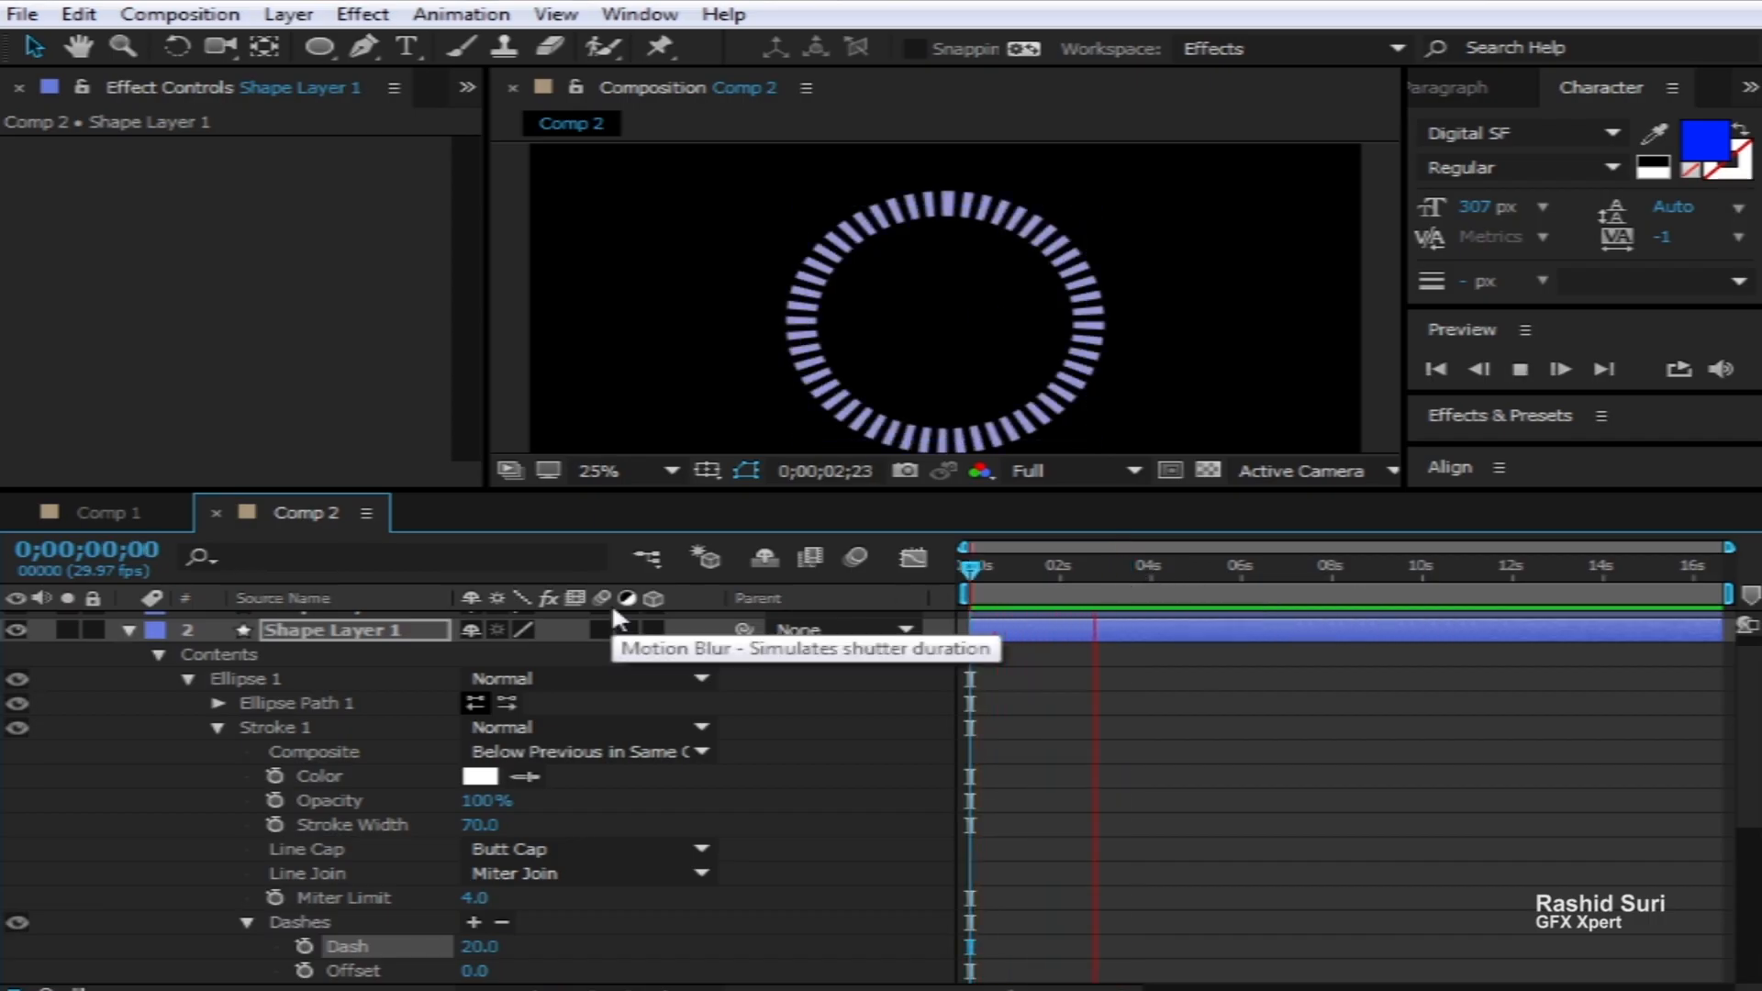
key("space")
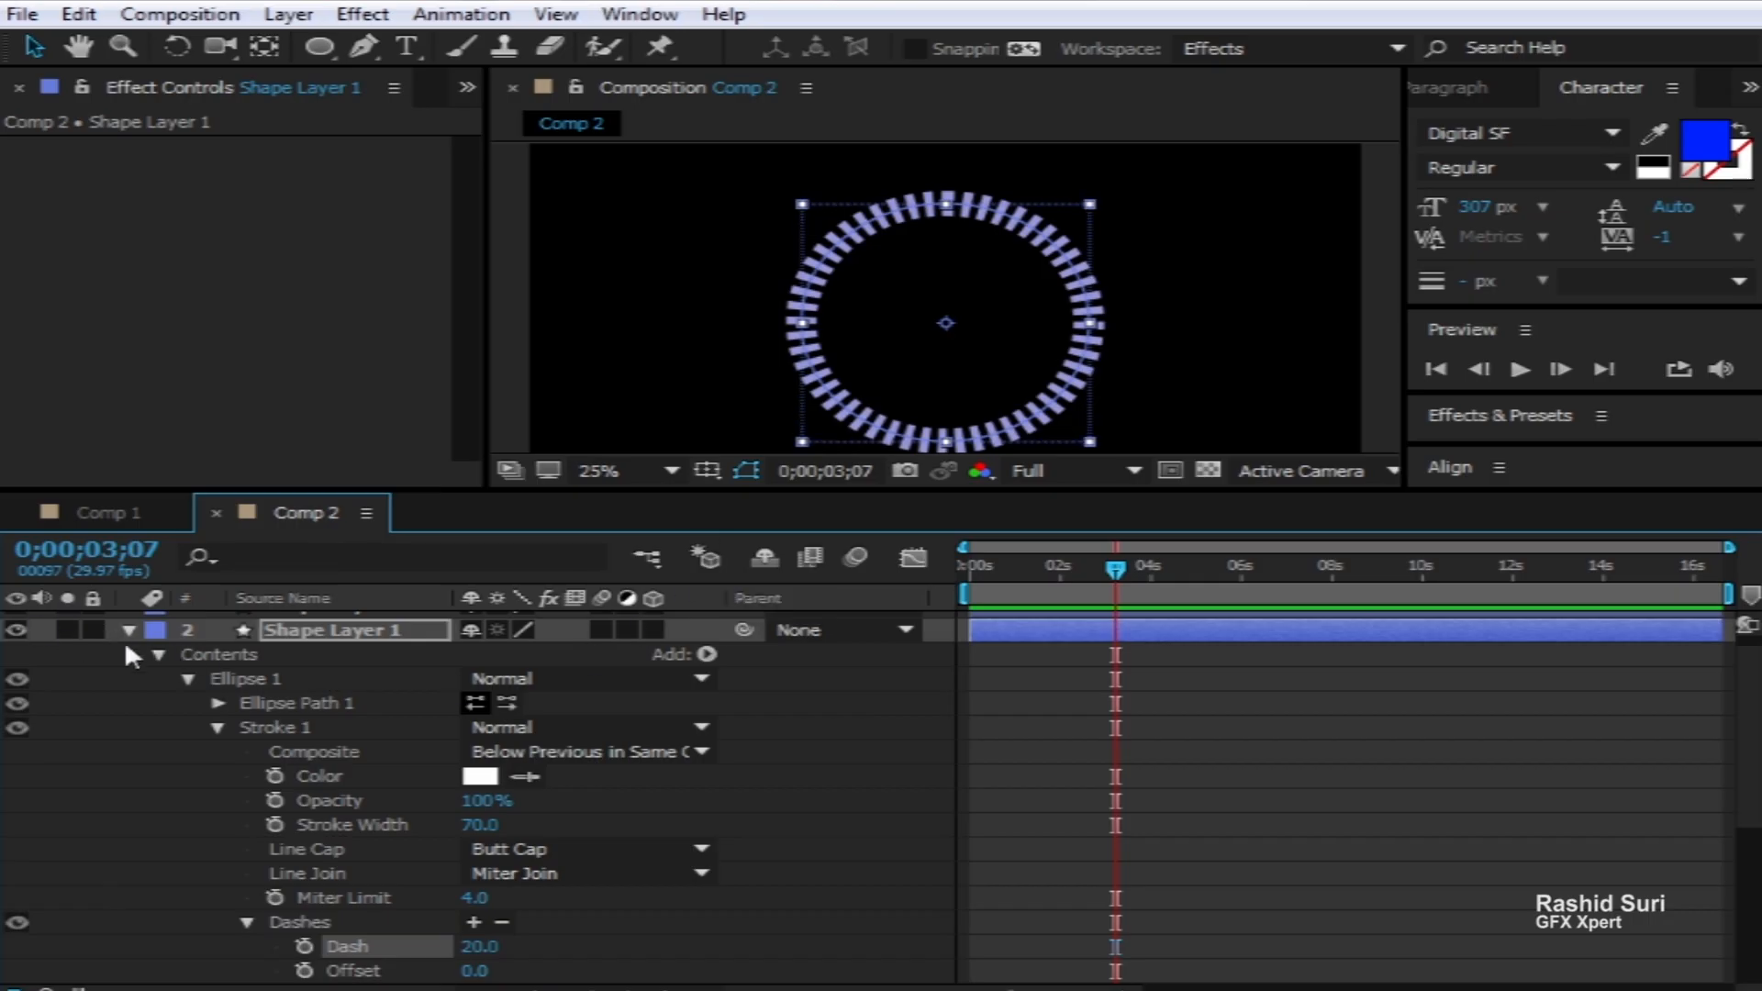
Pre-compose Shape Layer 1 and Shape Layer 2 together
left_click(127, 627)
key("ctrl+a")
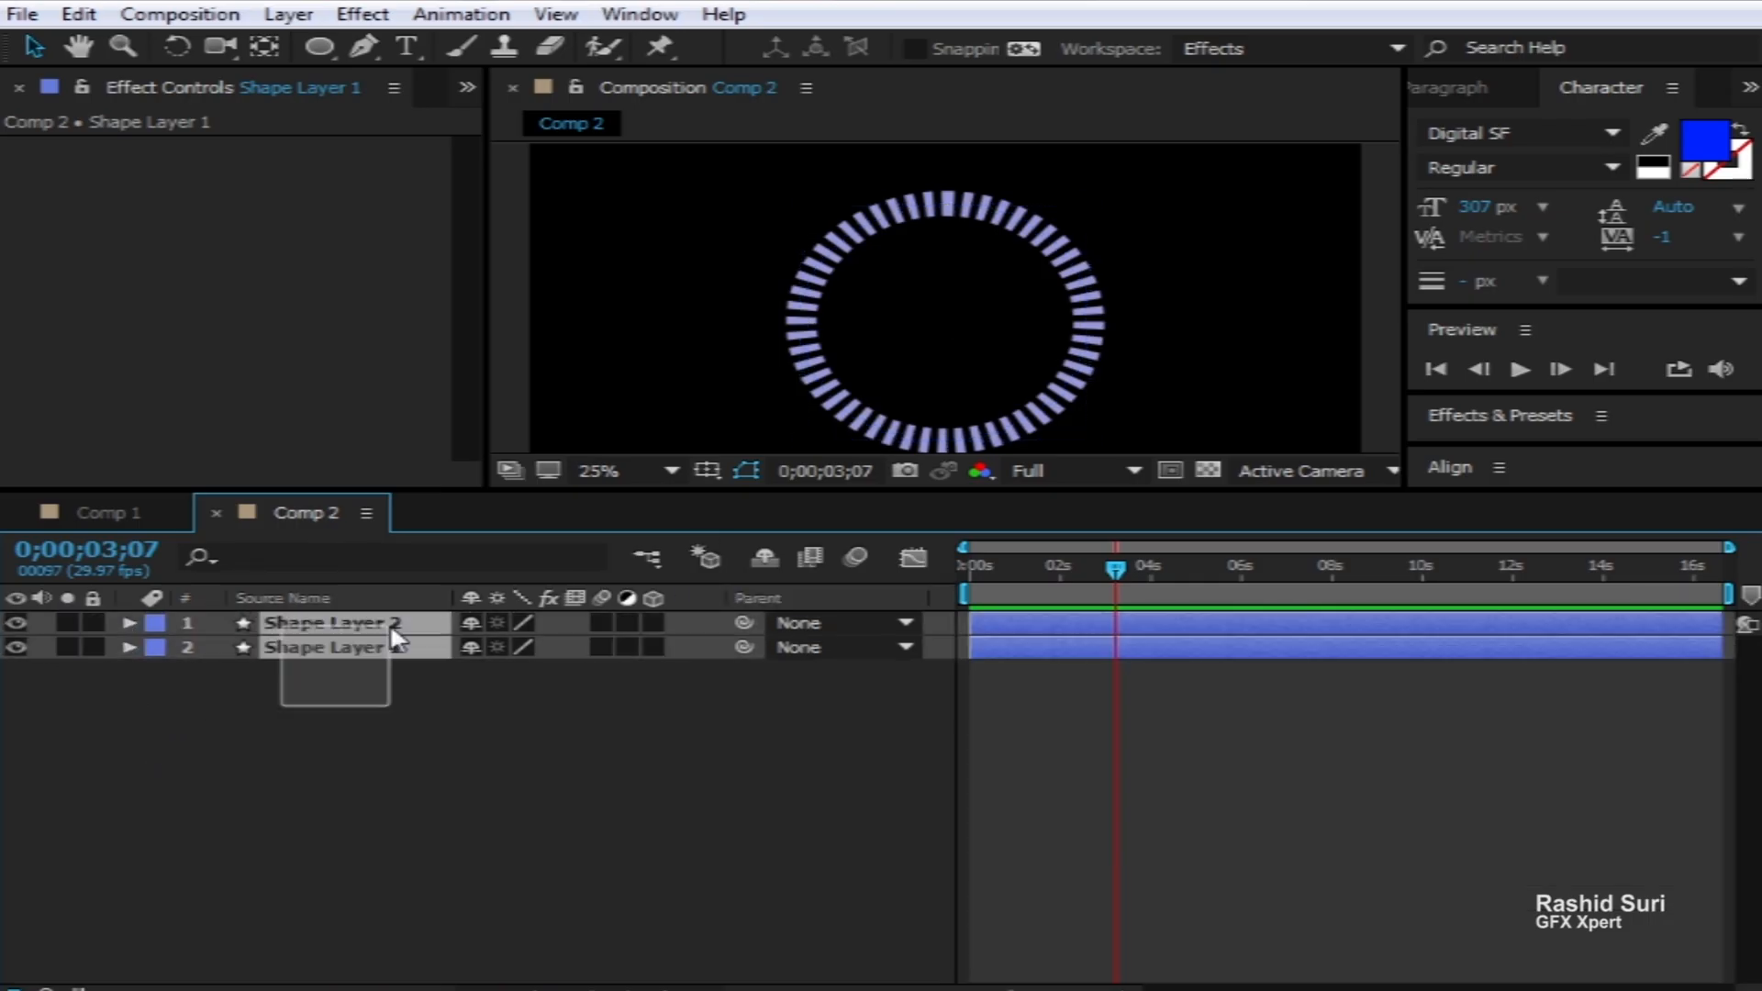
right_click(389, 622)
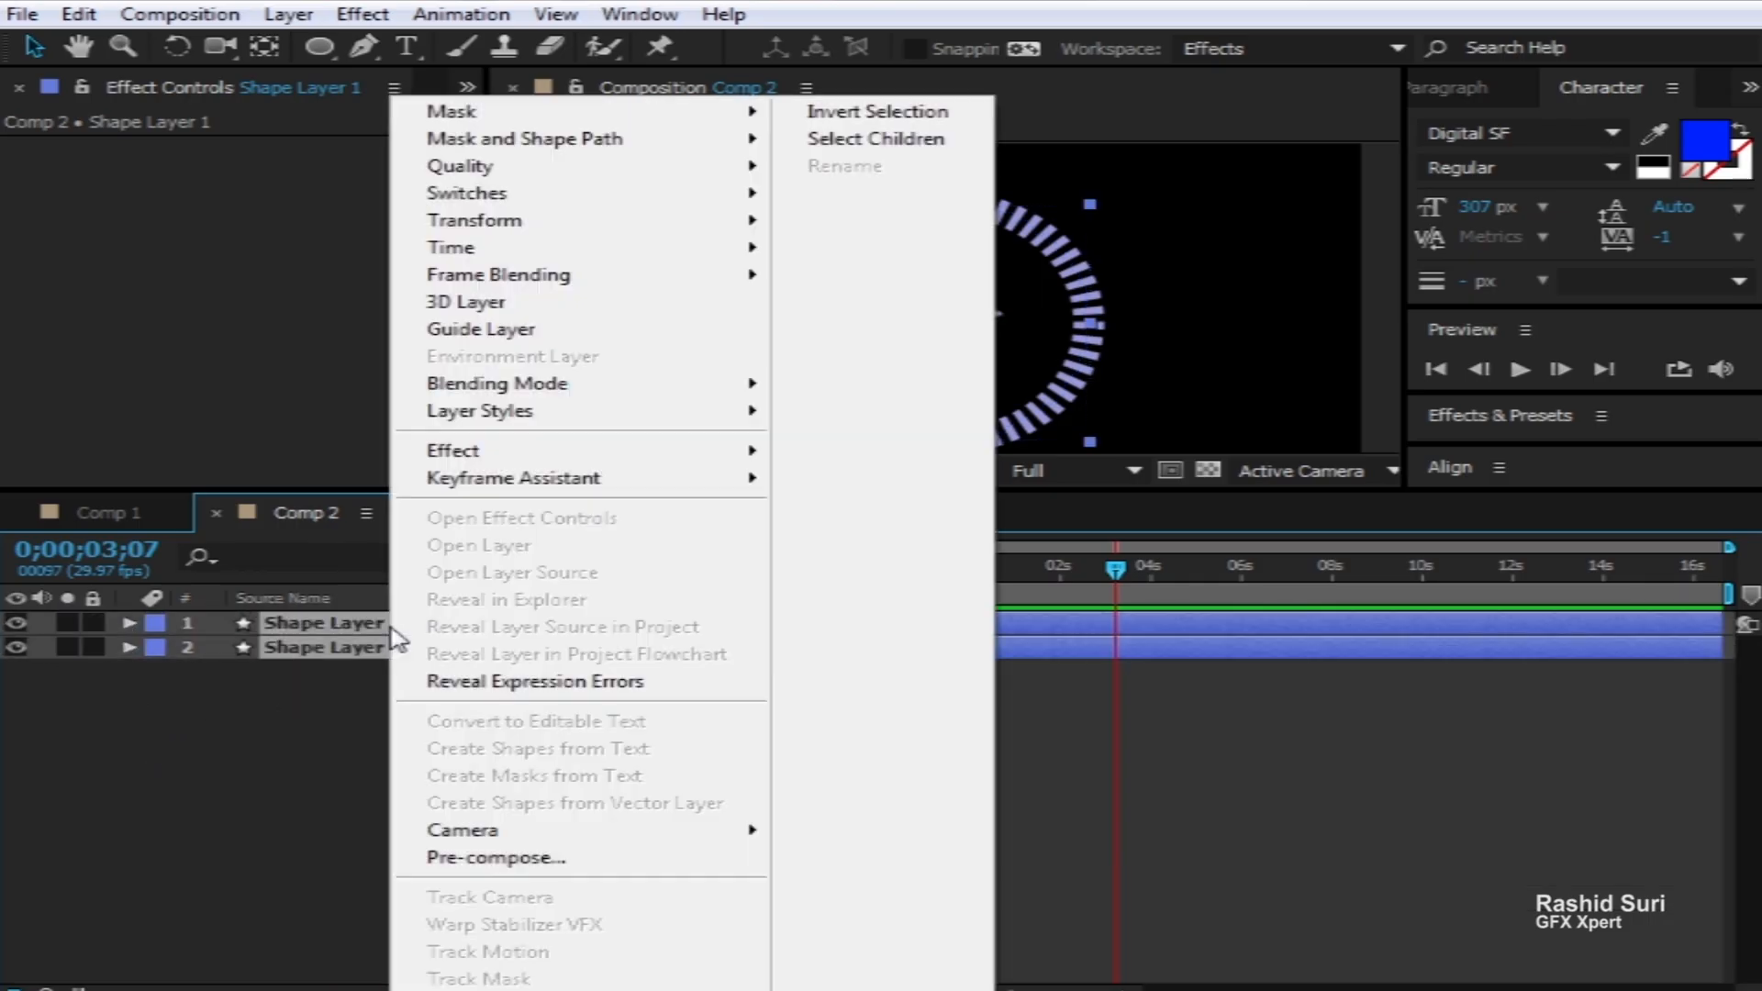
left_click(495, 857)
left_click(999, 653)
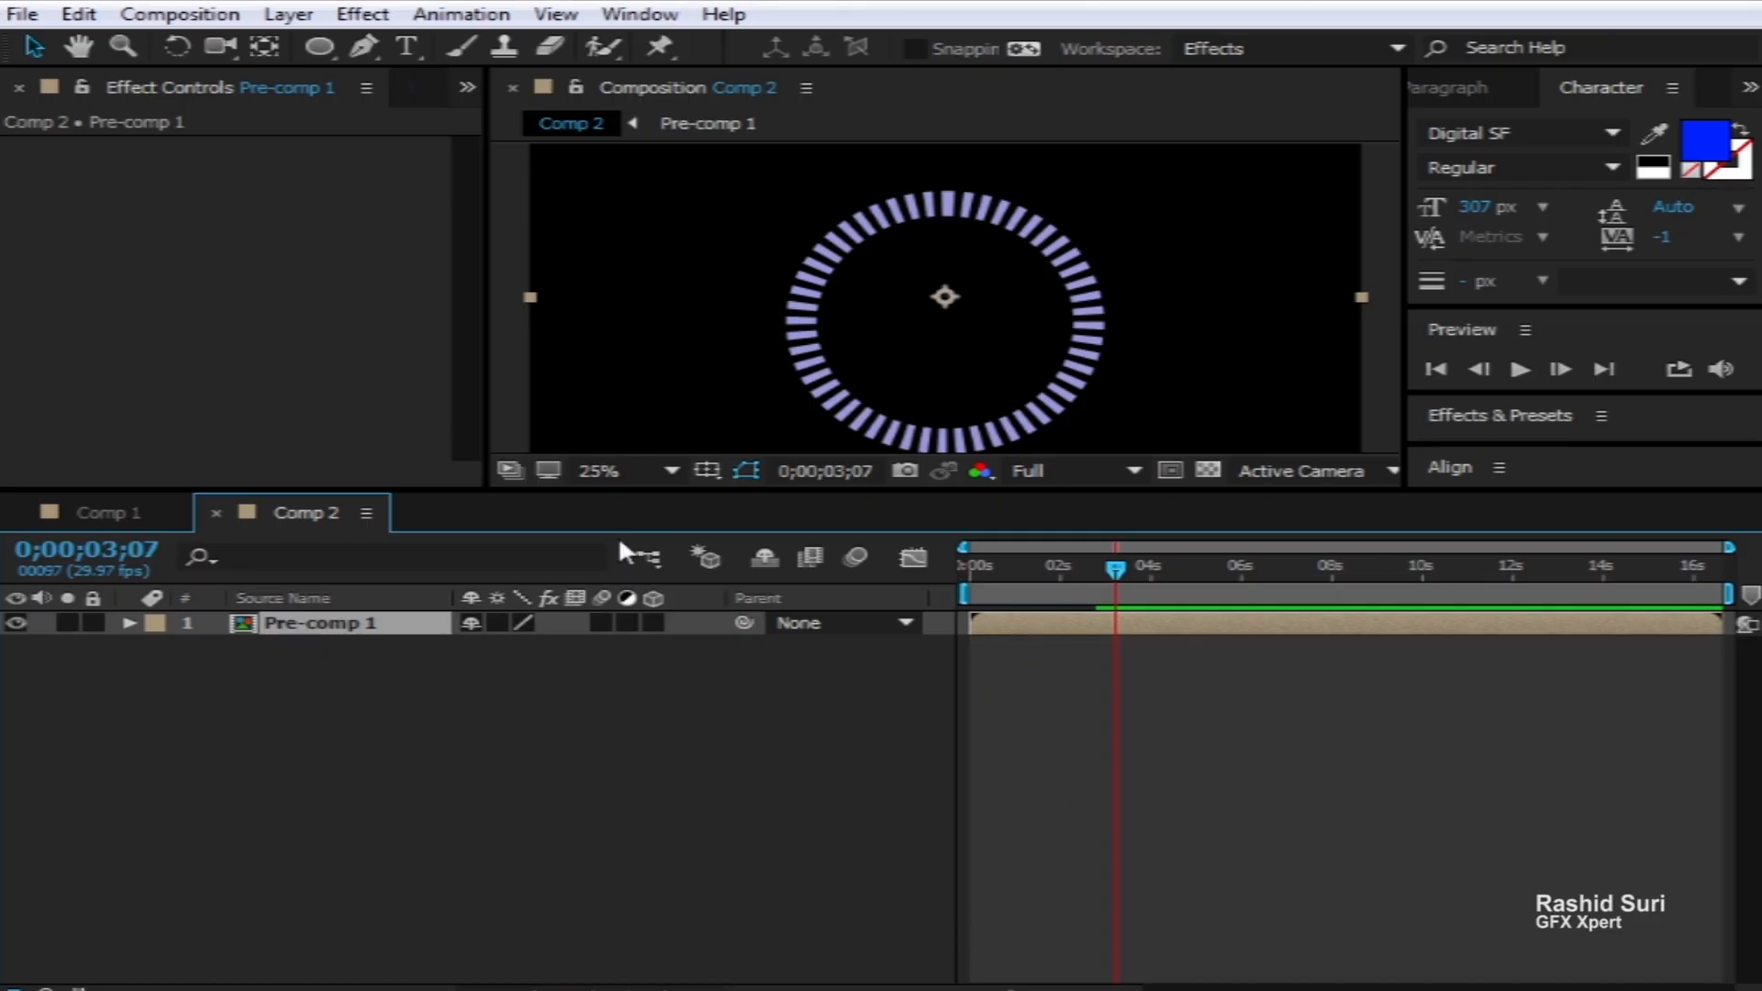
Create a text layer reading "0" in the empty area outside the dashed ring
left_click(407, 46)
left_click(661, 273)
type("0")
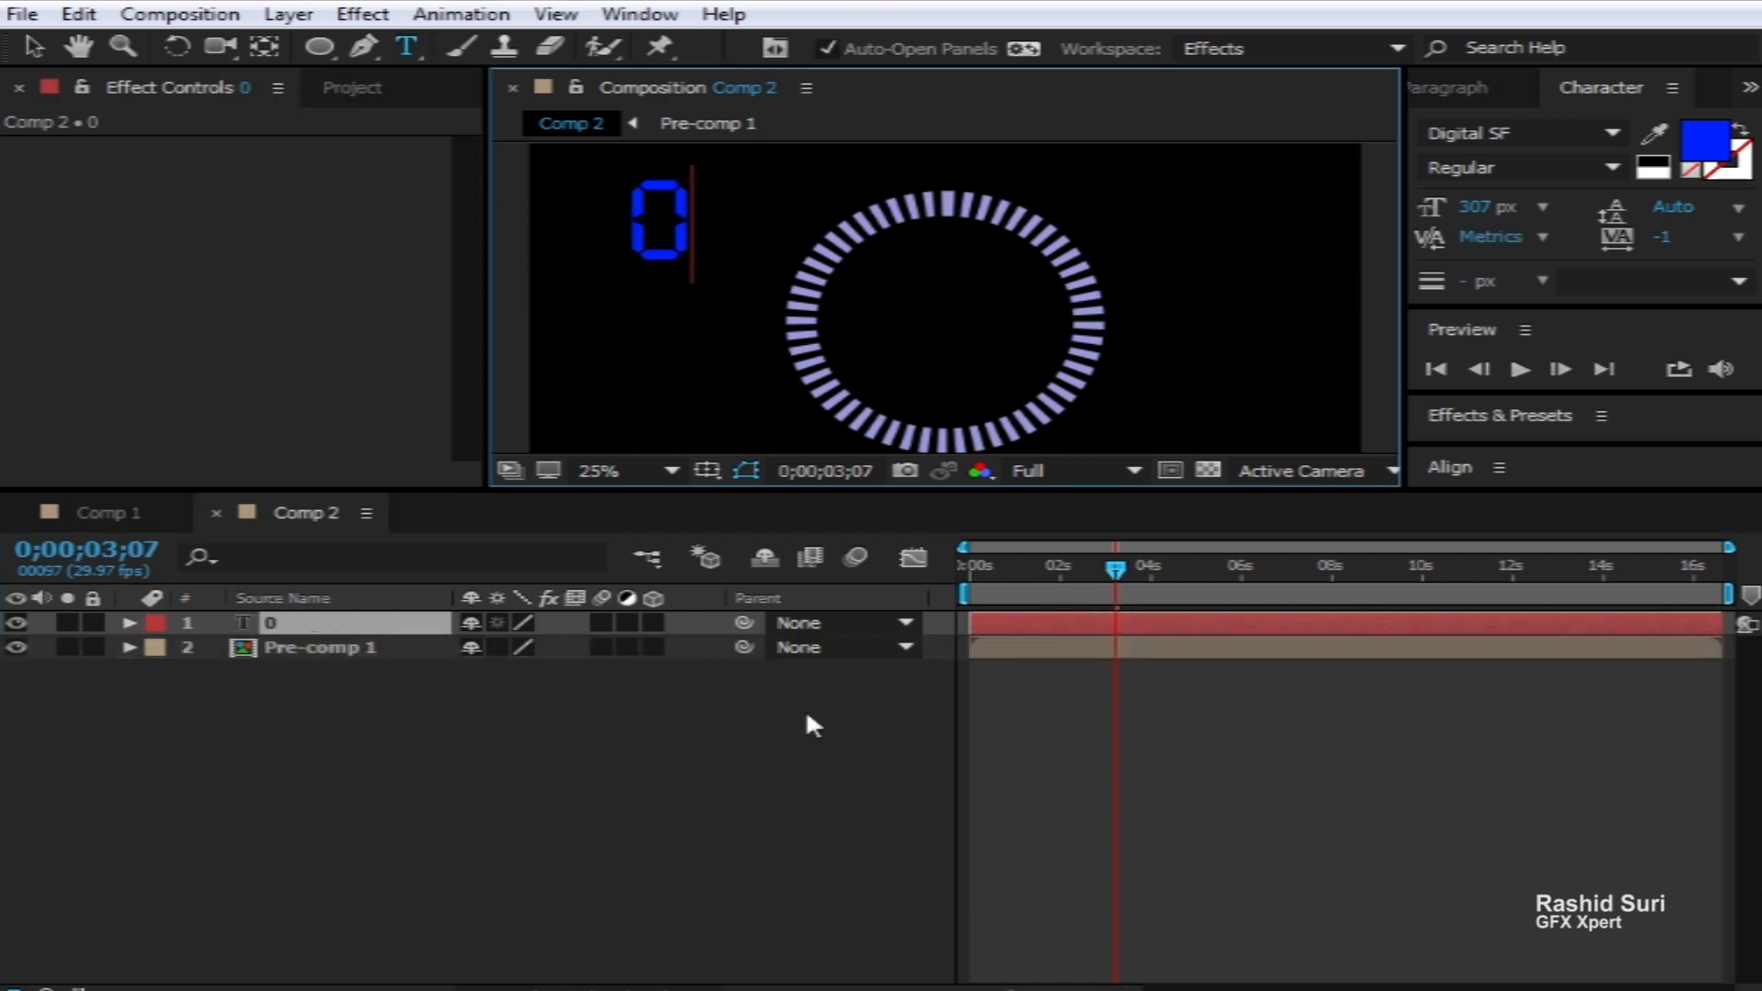
left_click(51, 38)
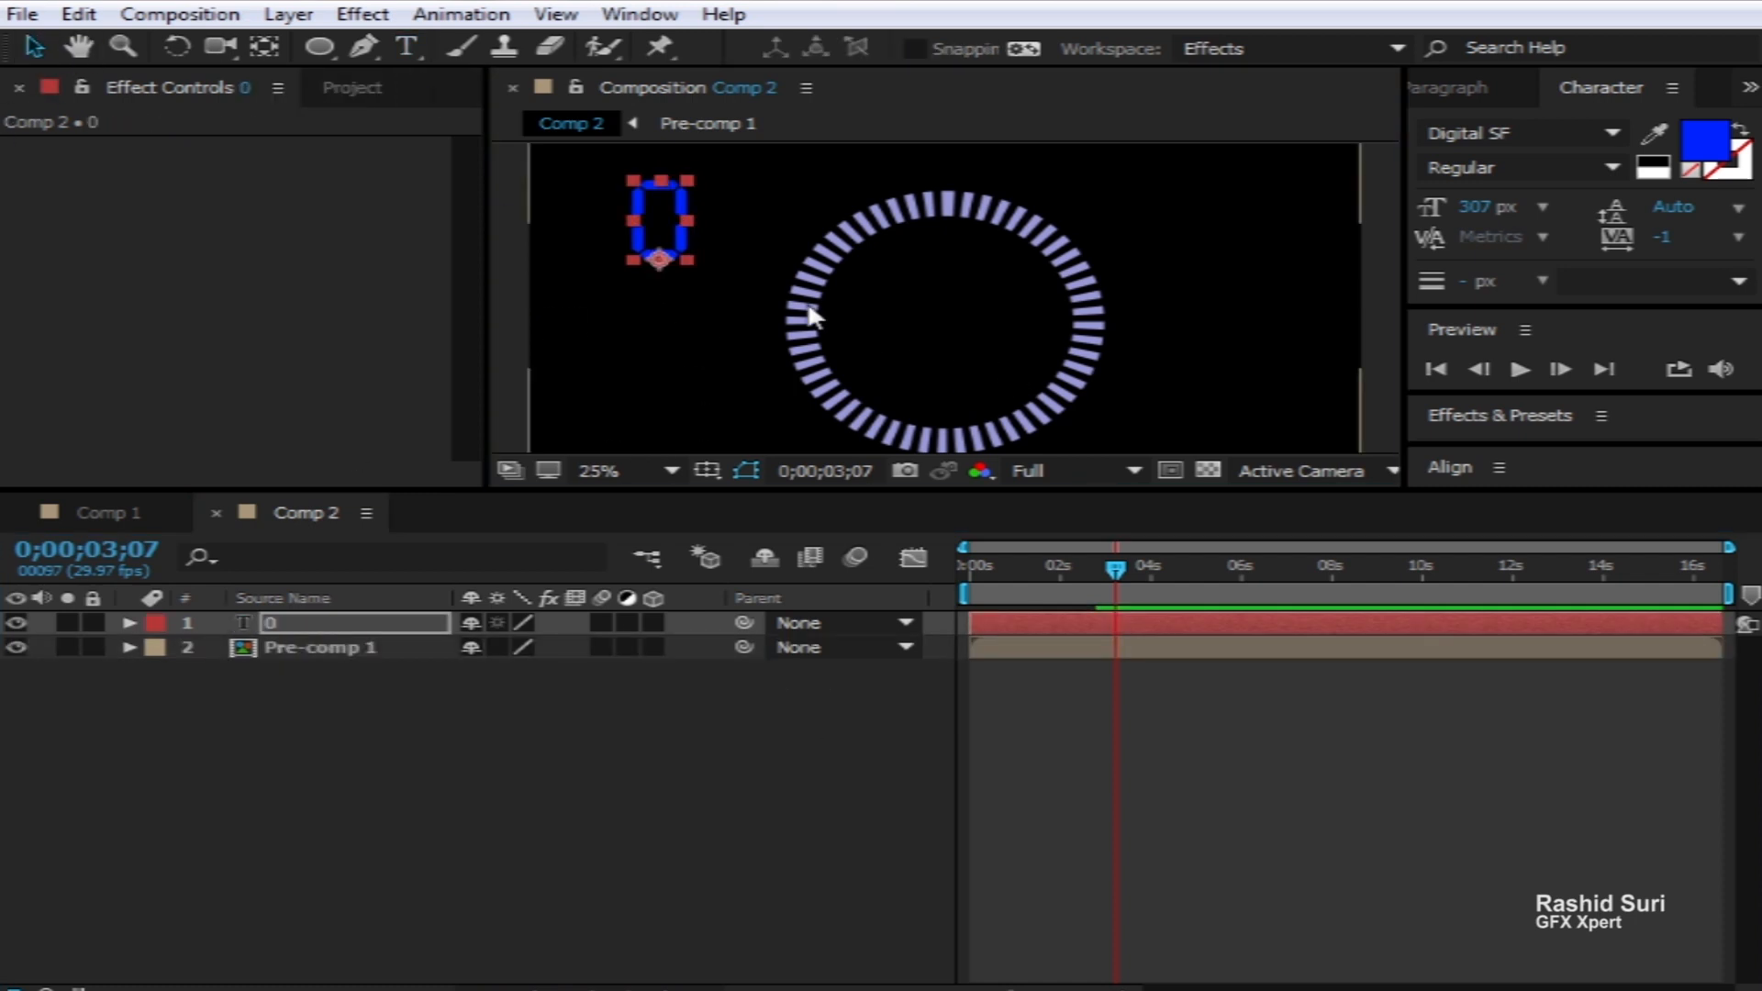
Centre the anchor point on the "0" text and move the text to the middle of the ring
left_click(264, 46)
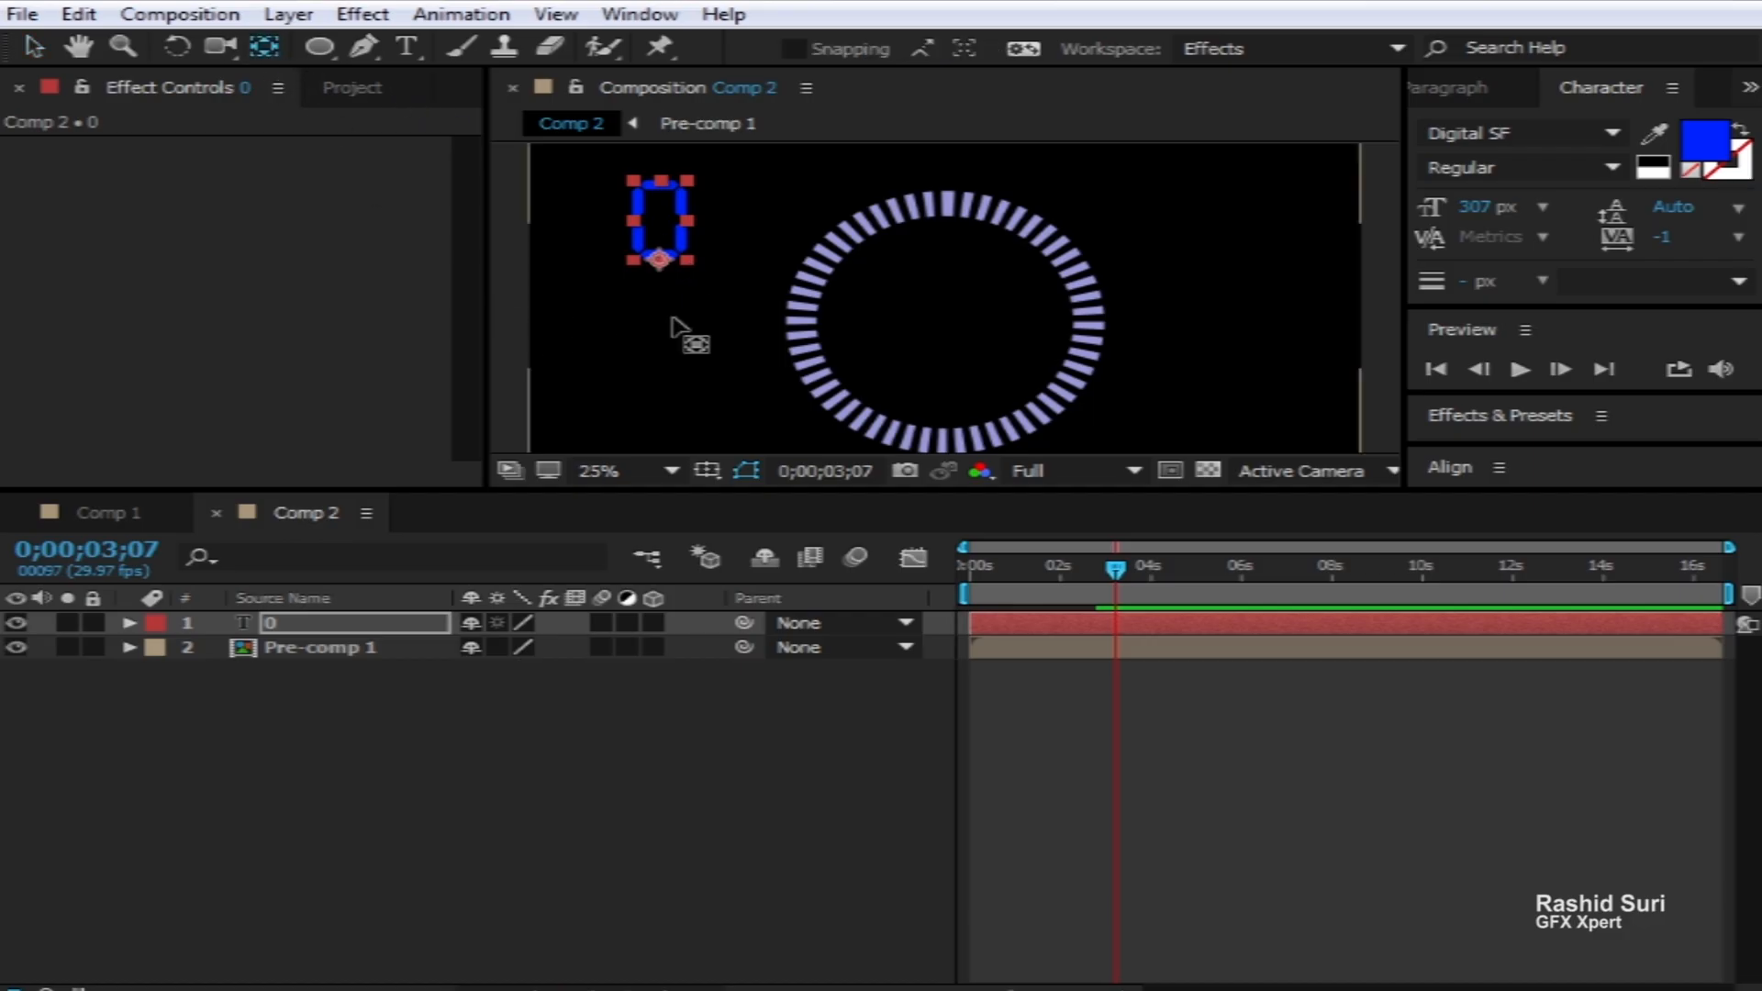
left_click_drag(653, 260, 657, 218)
left_click(33, 47)
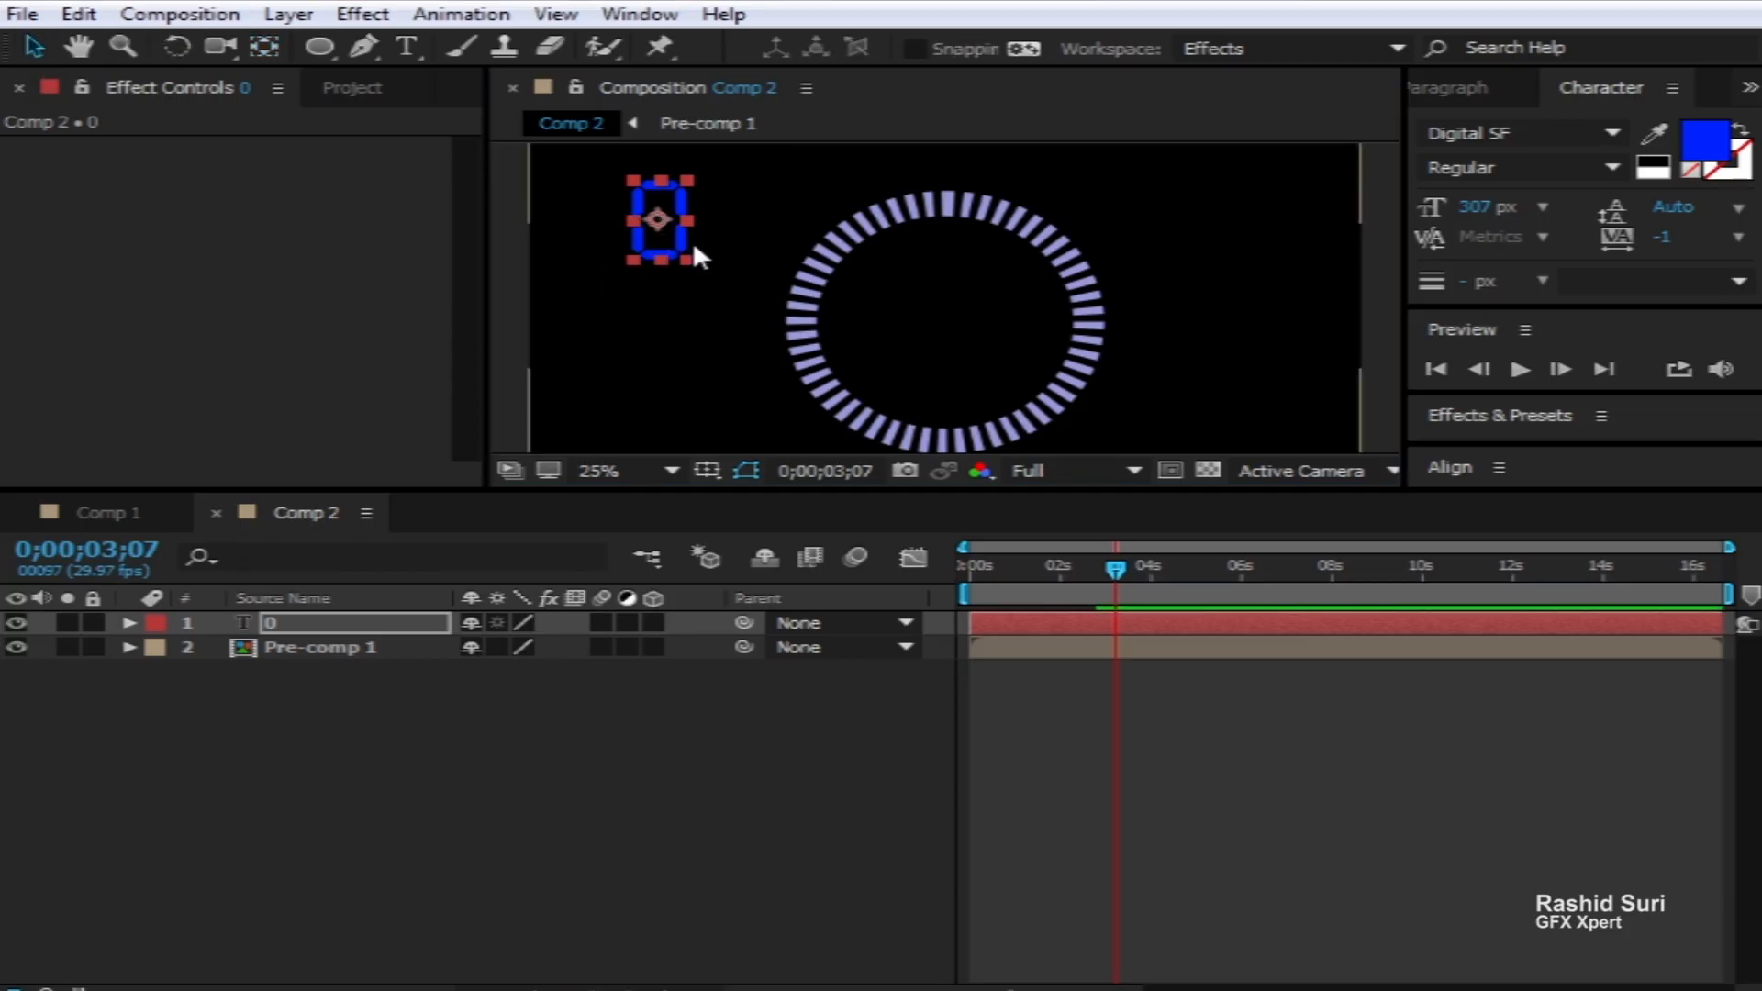
left_click_drag(689, 240, 961, 344)
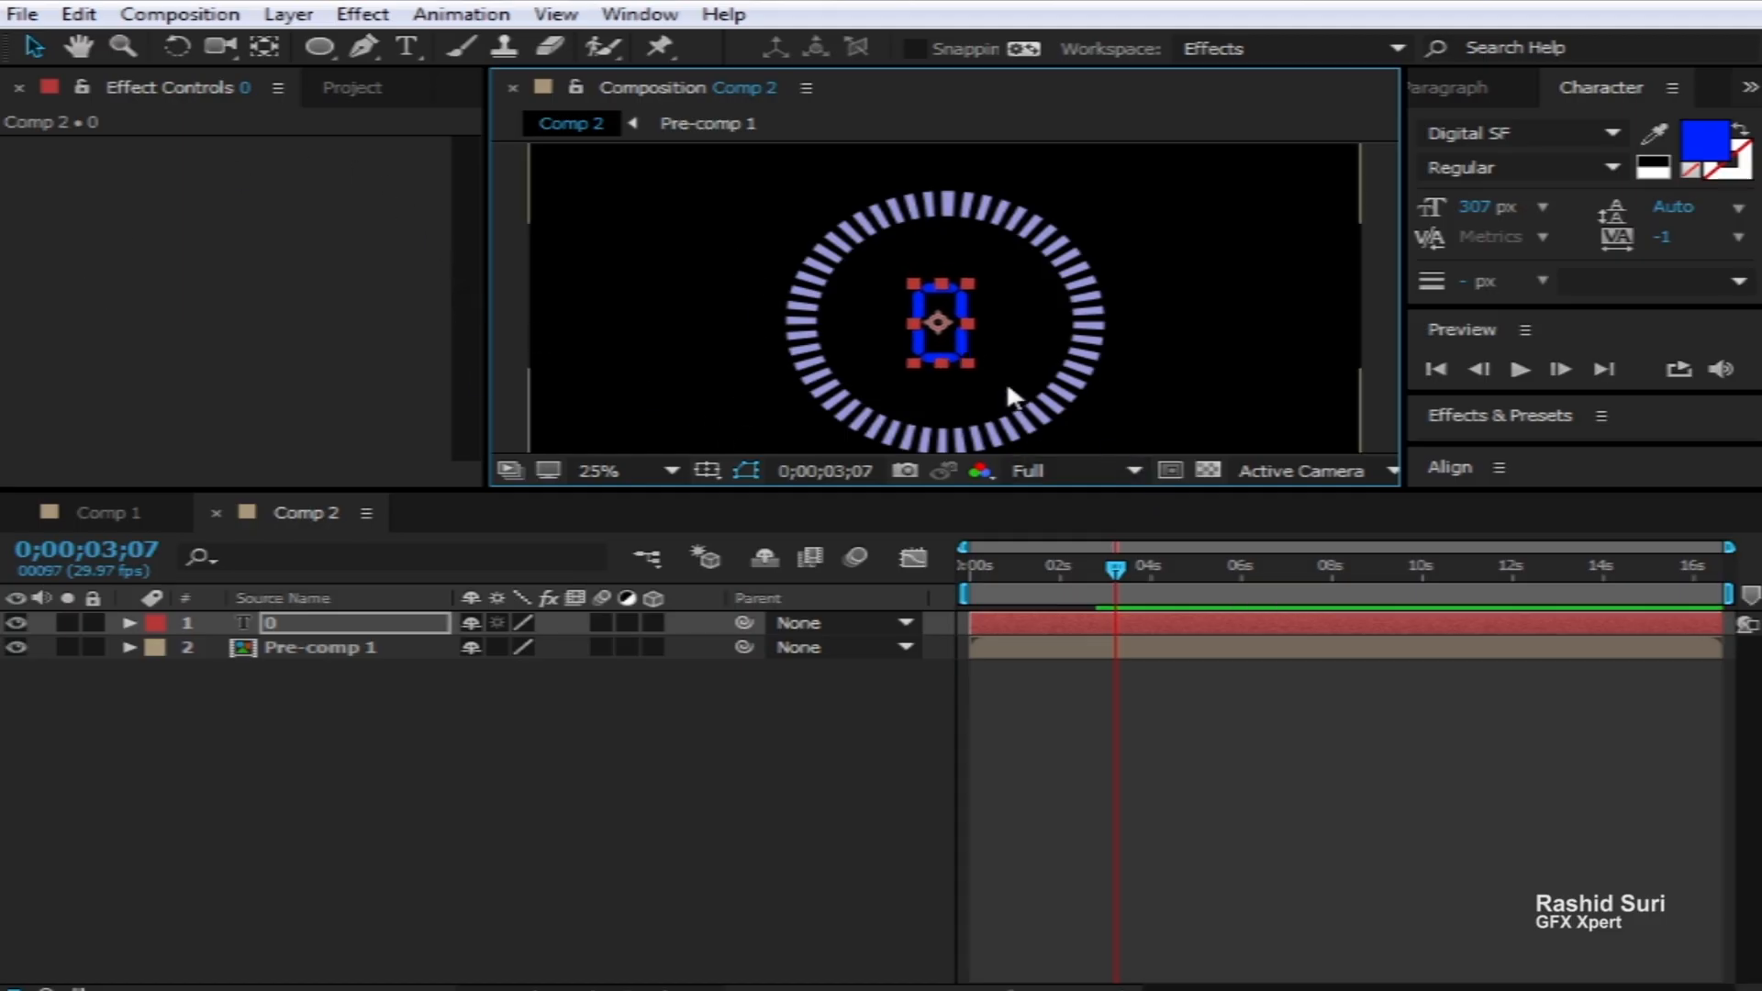
Enlarge the composition viewer and move the dashed ring and "0" text together slightly upwards to centre them in the frame
scroll(1007, 376, "up", 2)
left_click_drag(1007, 488, 1008, 798)
scroll(1153, 587, "down", 3)
scroll(1152, 587, "up", 2)
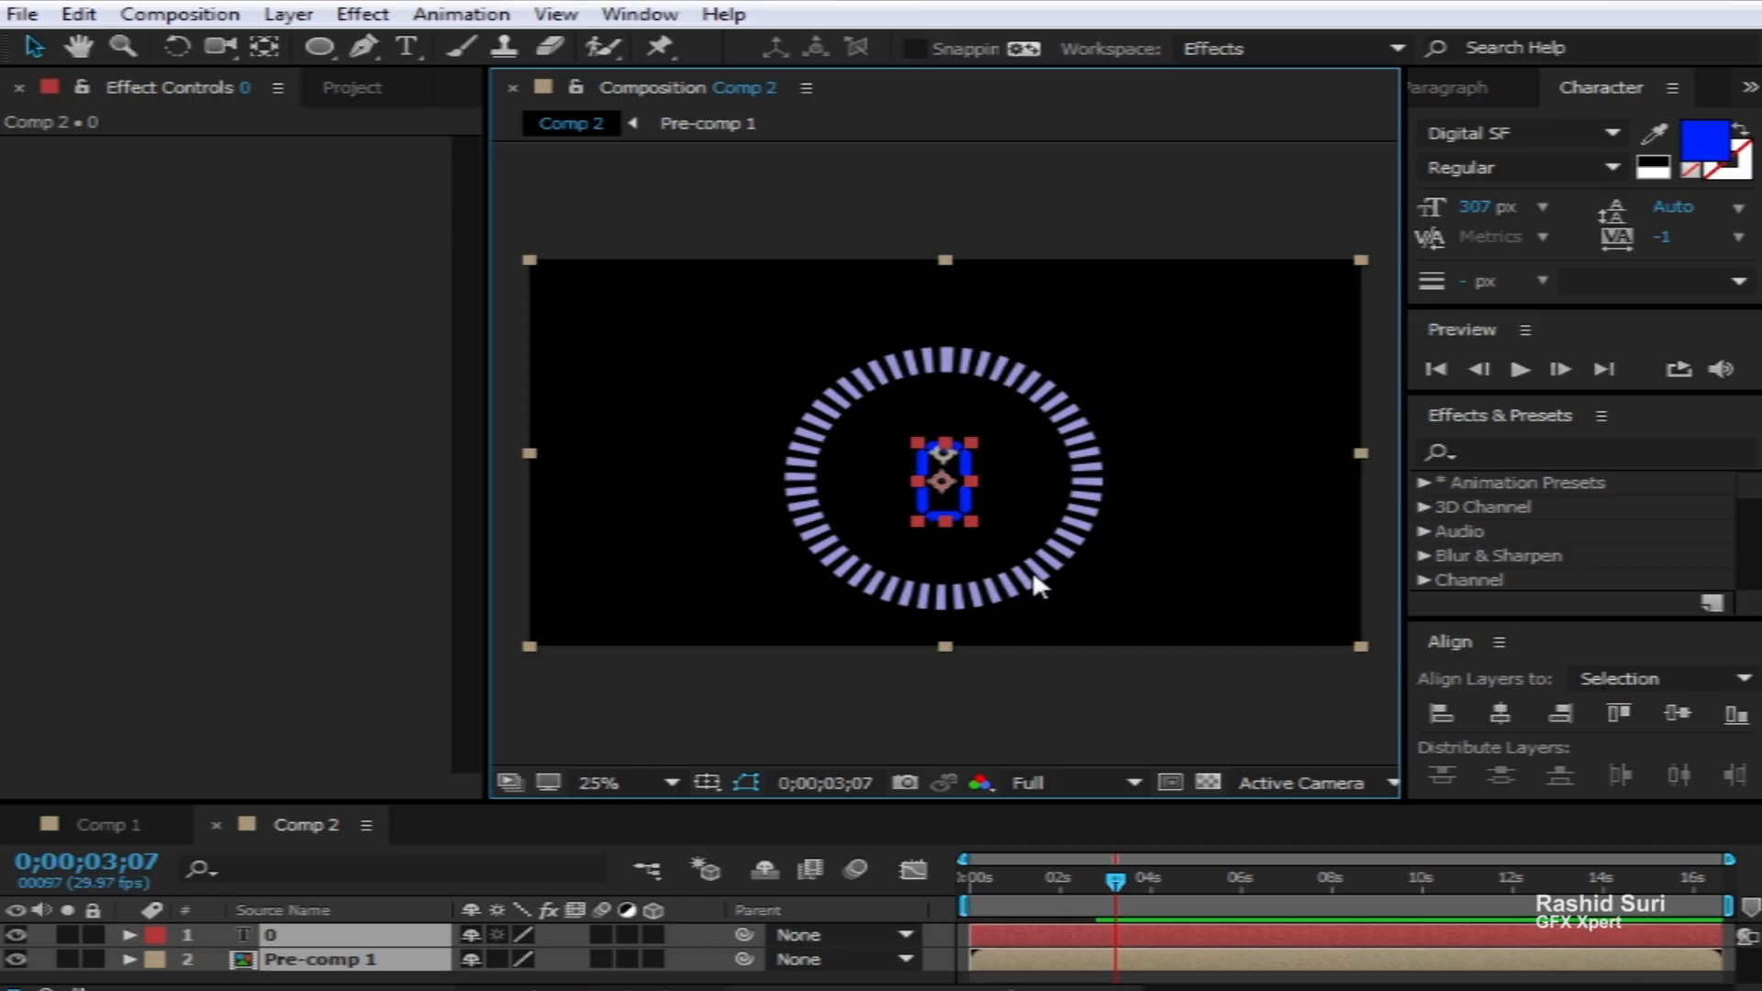
left_click_drag(1033, 576, 1039, 558)
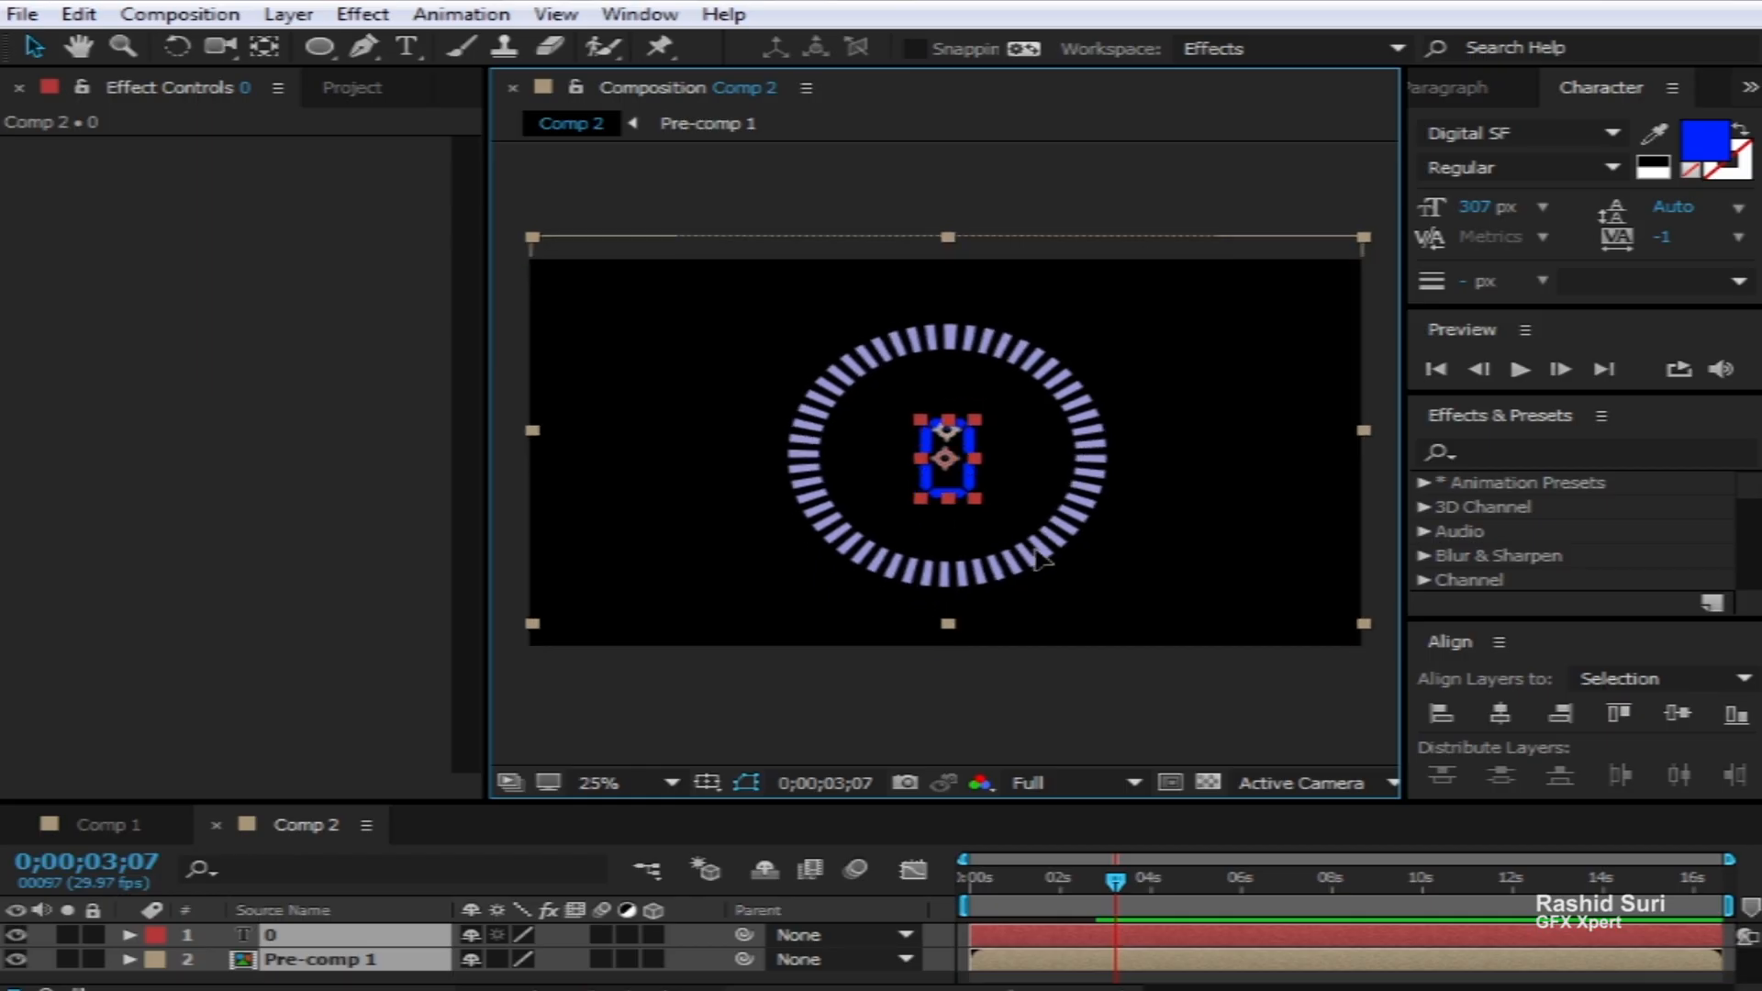
key("F2")
Find the Slider Control effect and apply it to the "0" text layer
scroll(879, 510, "up", 3)
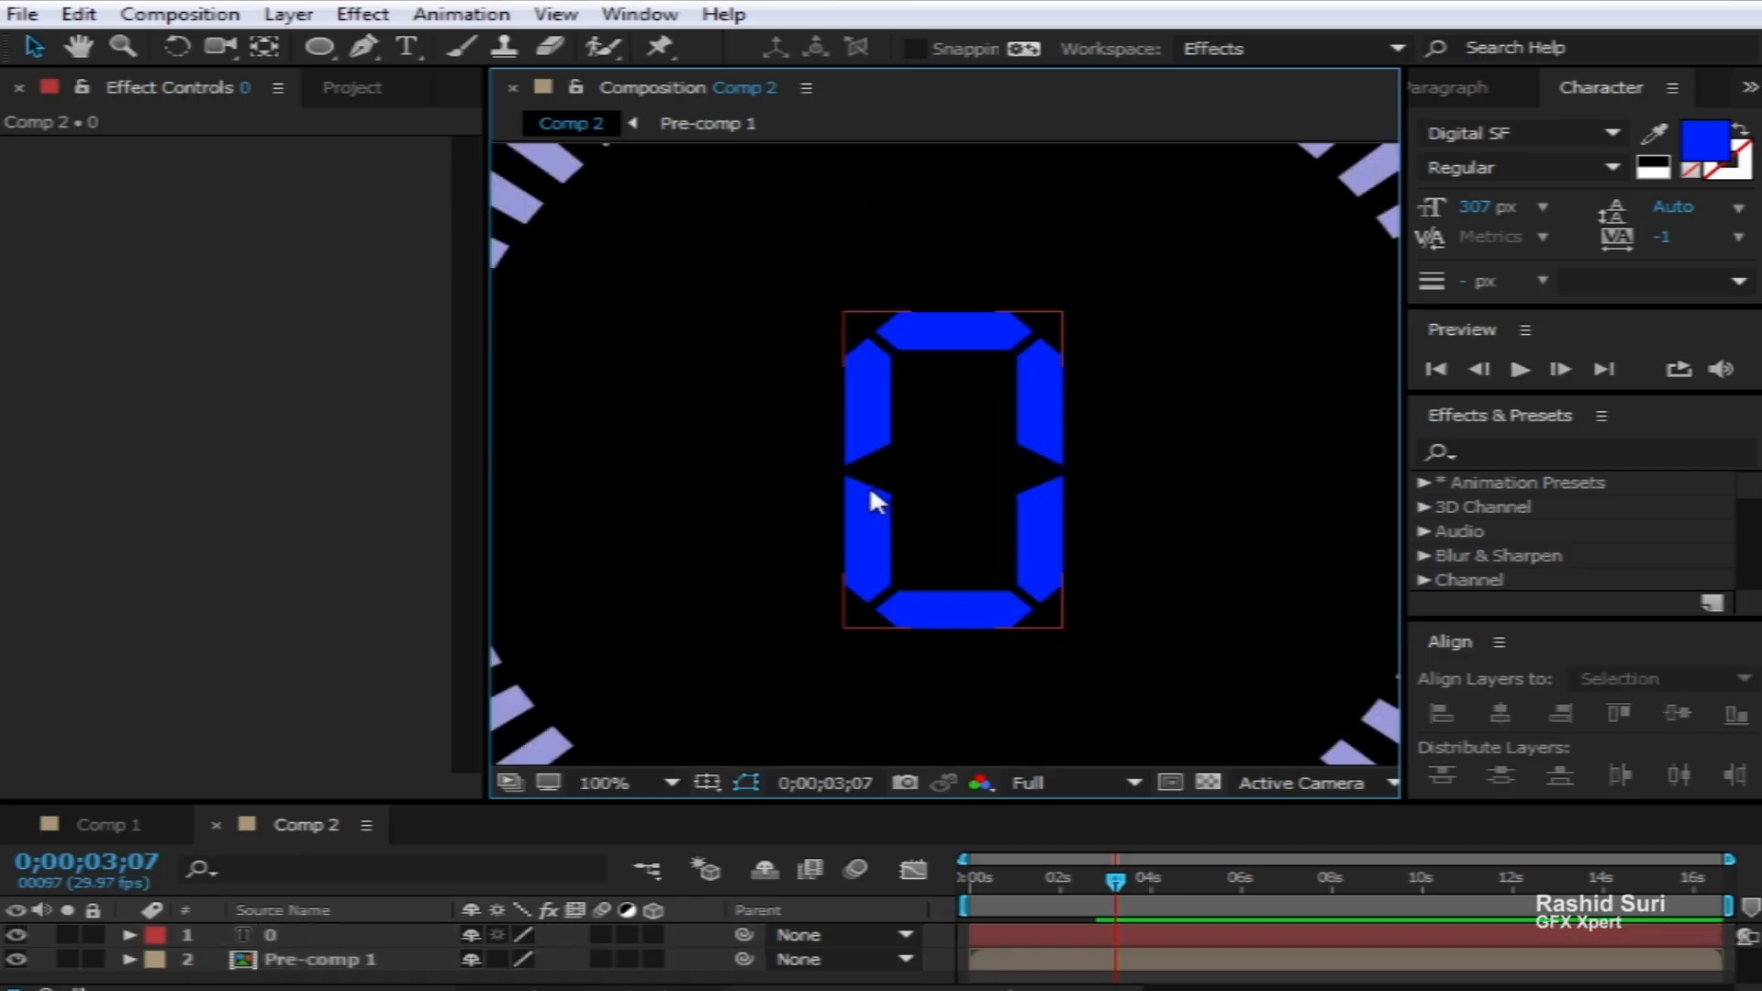
left_click(1053, 529)
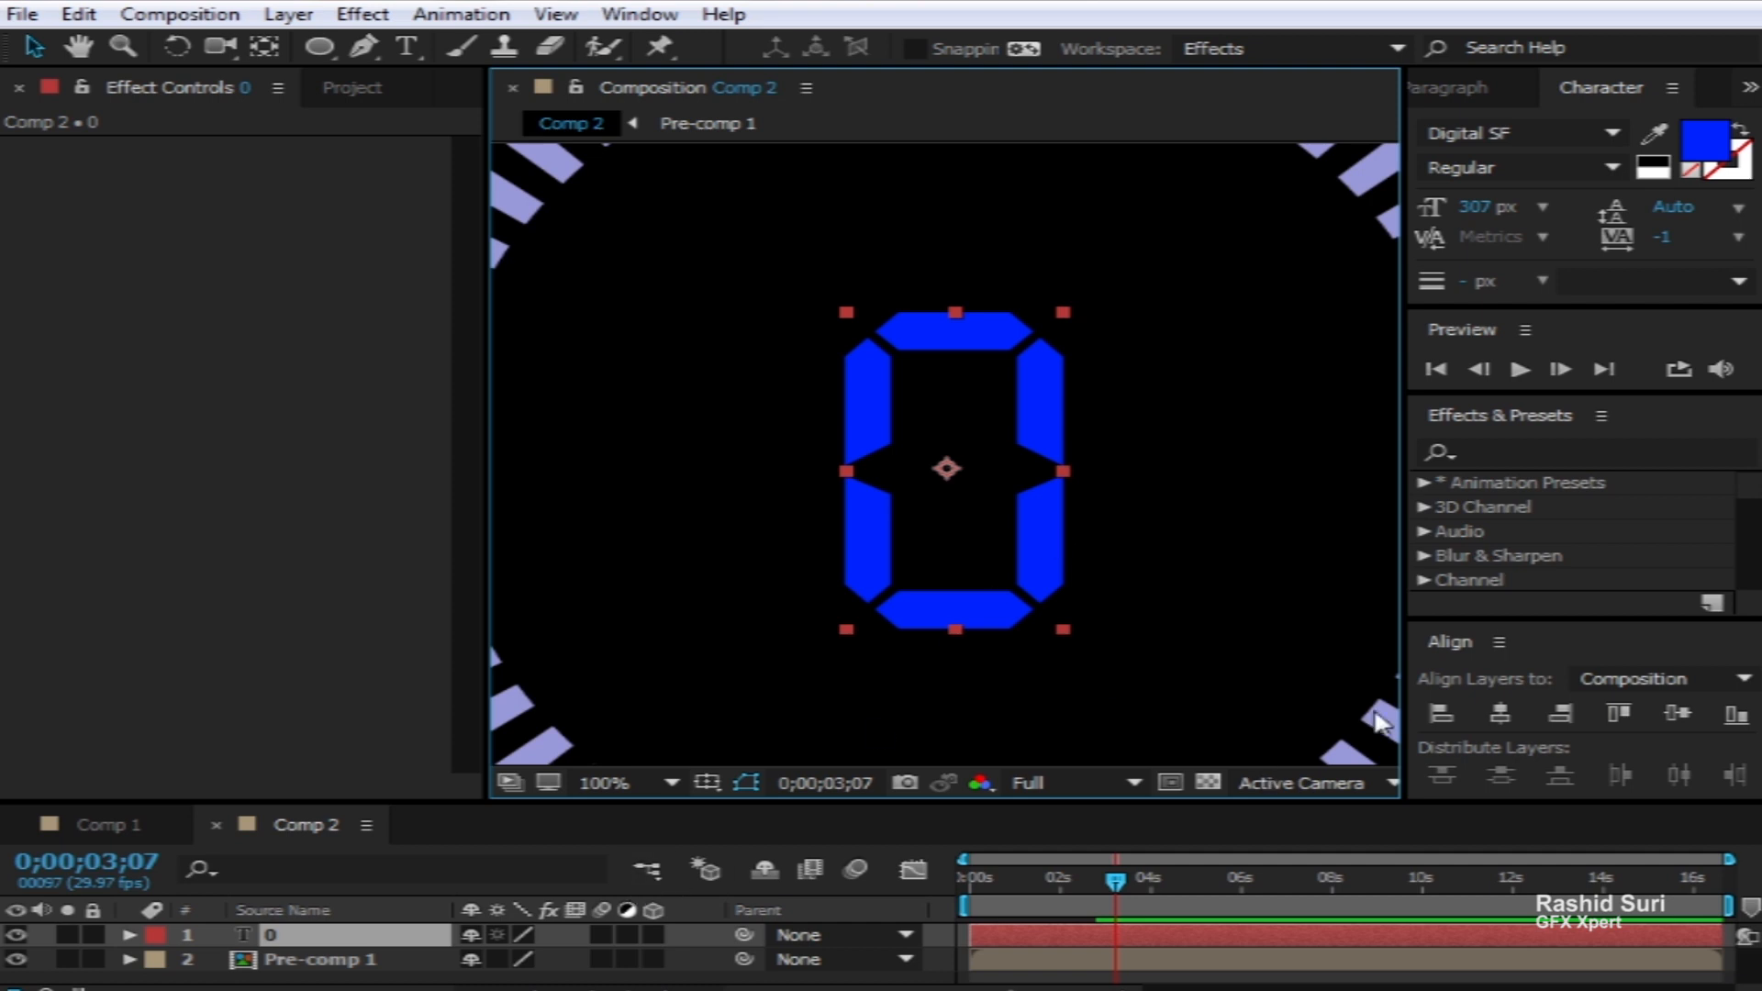
left_click(1551, 452)
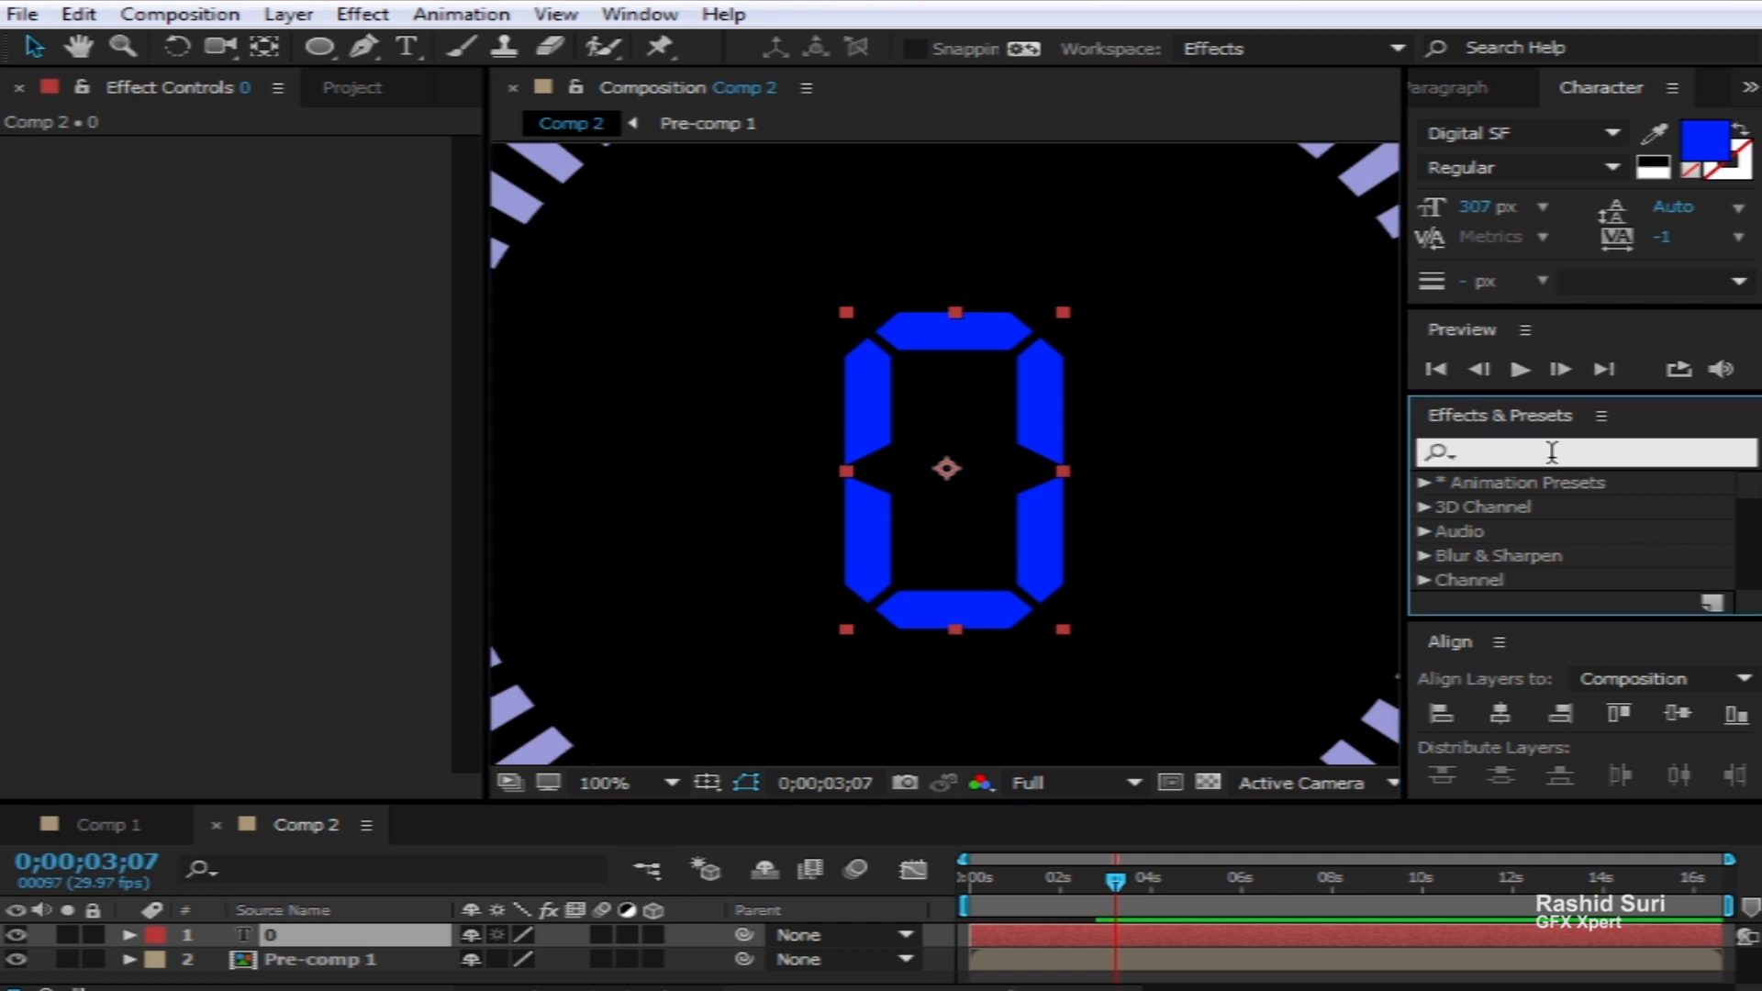
type("slie")
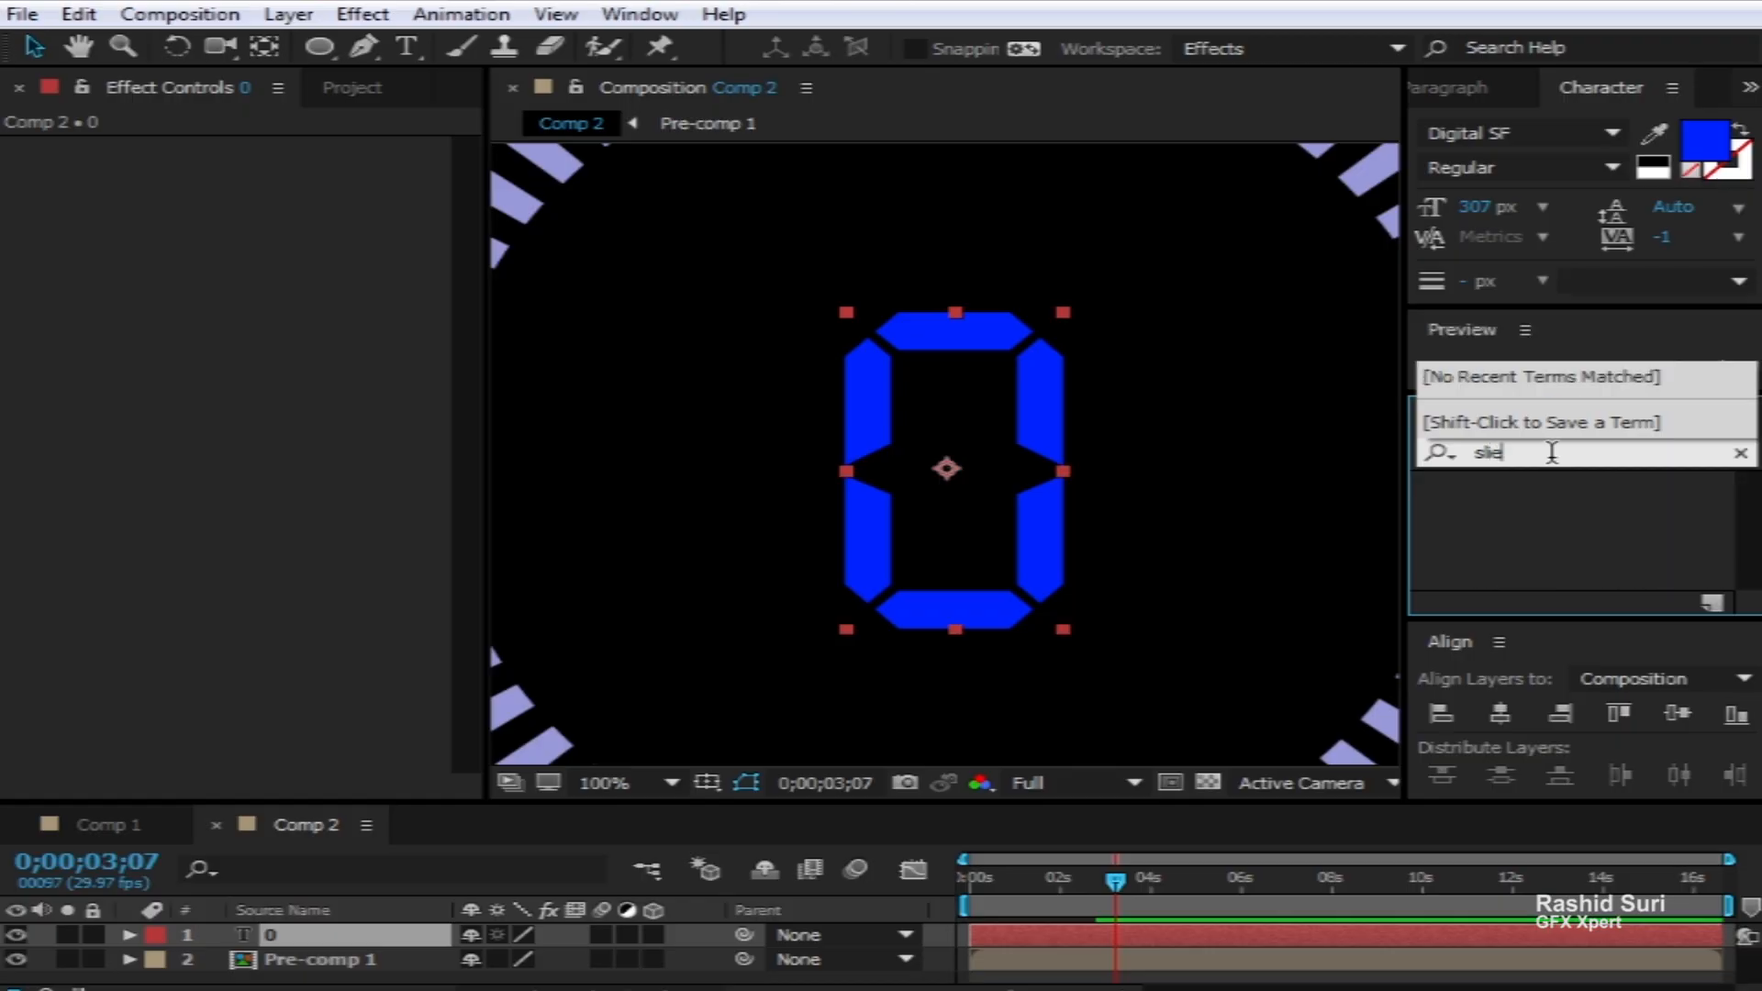
key("BackSpace")
type("der")
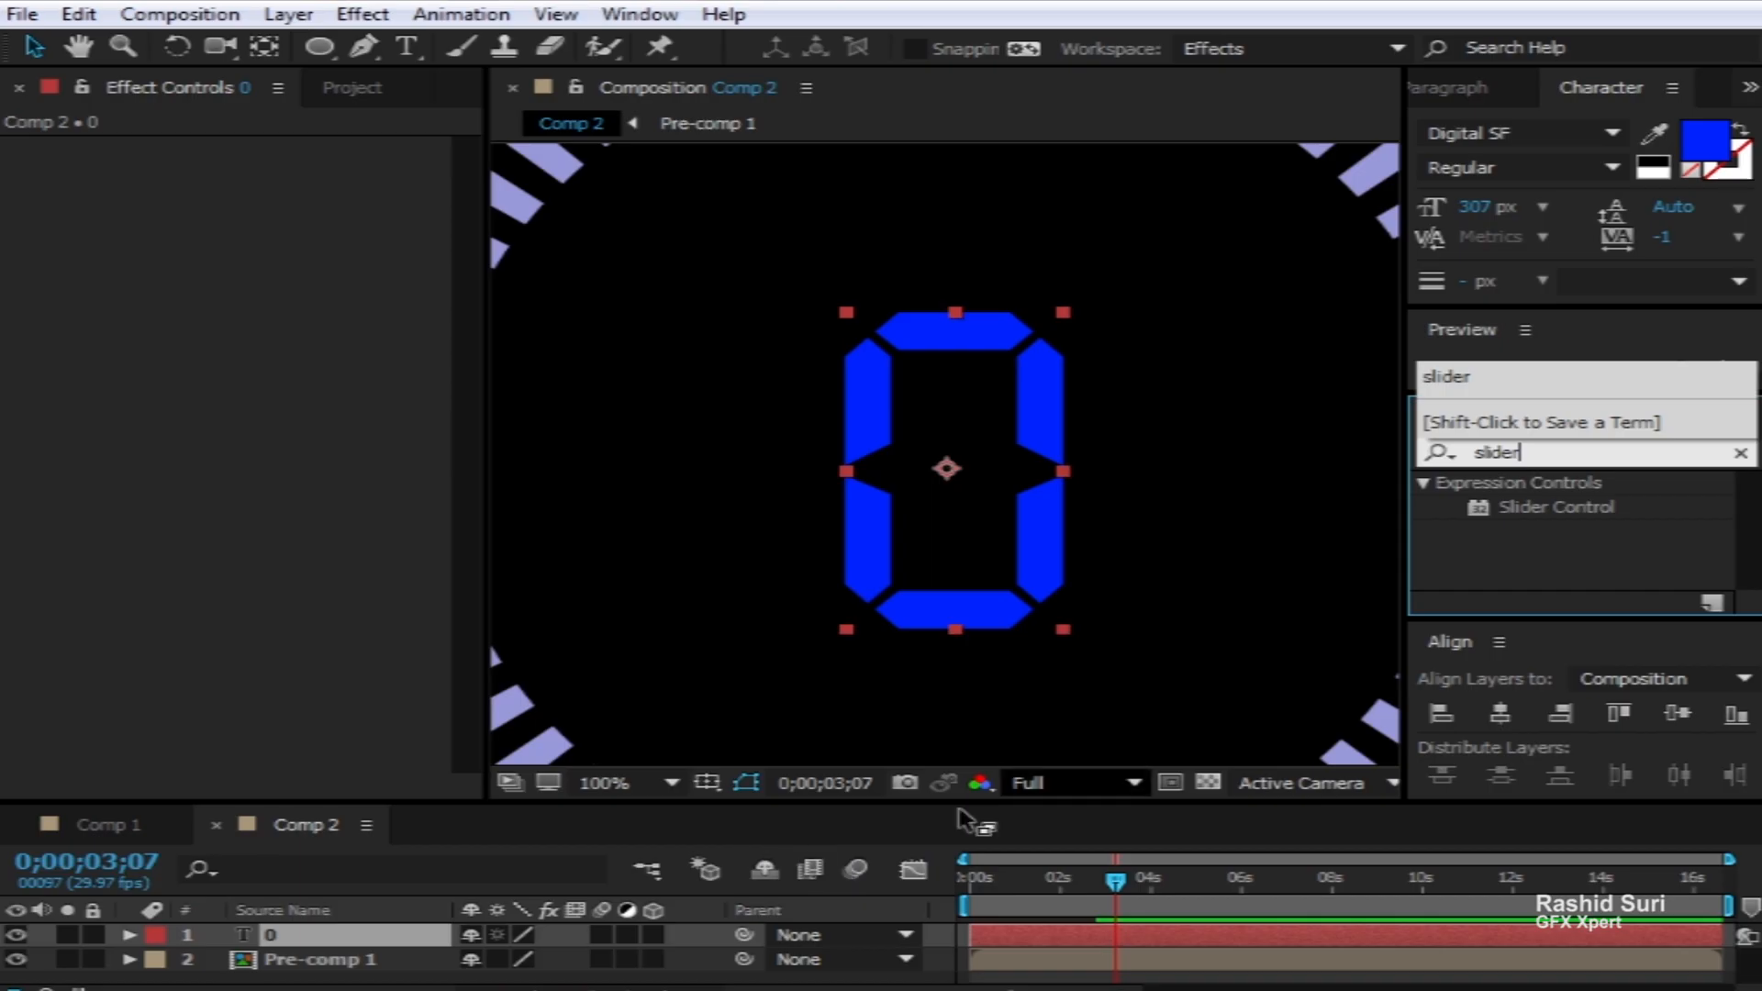
left_click(1535, 509)
left_click_drag(1535, 509, 305, 932)
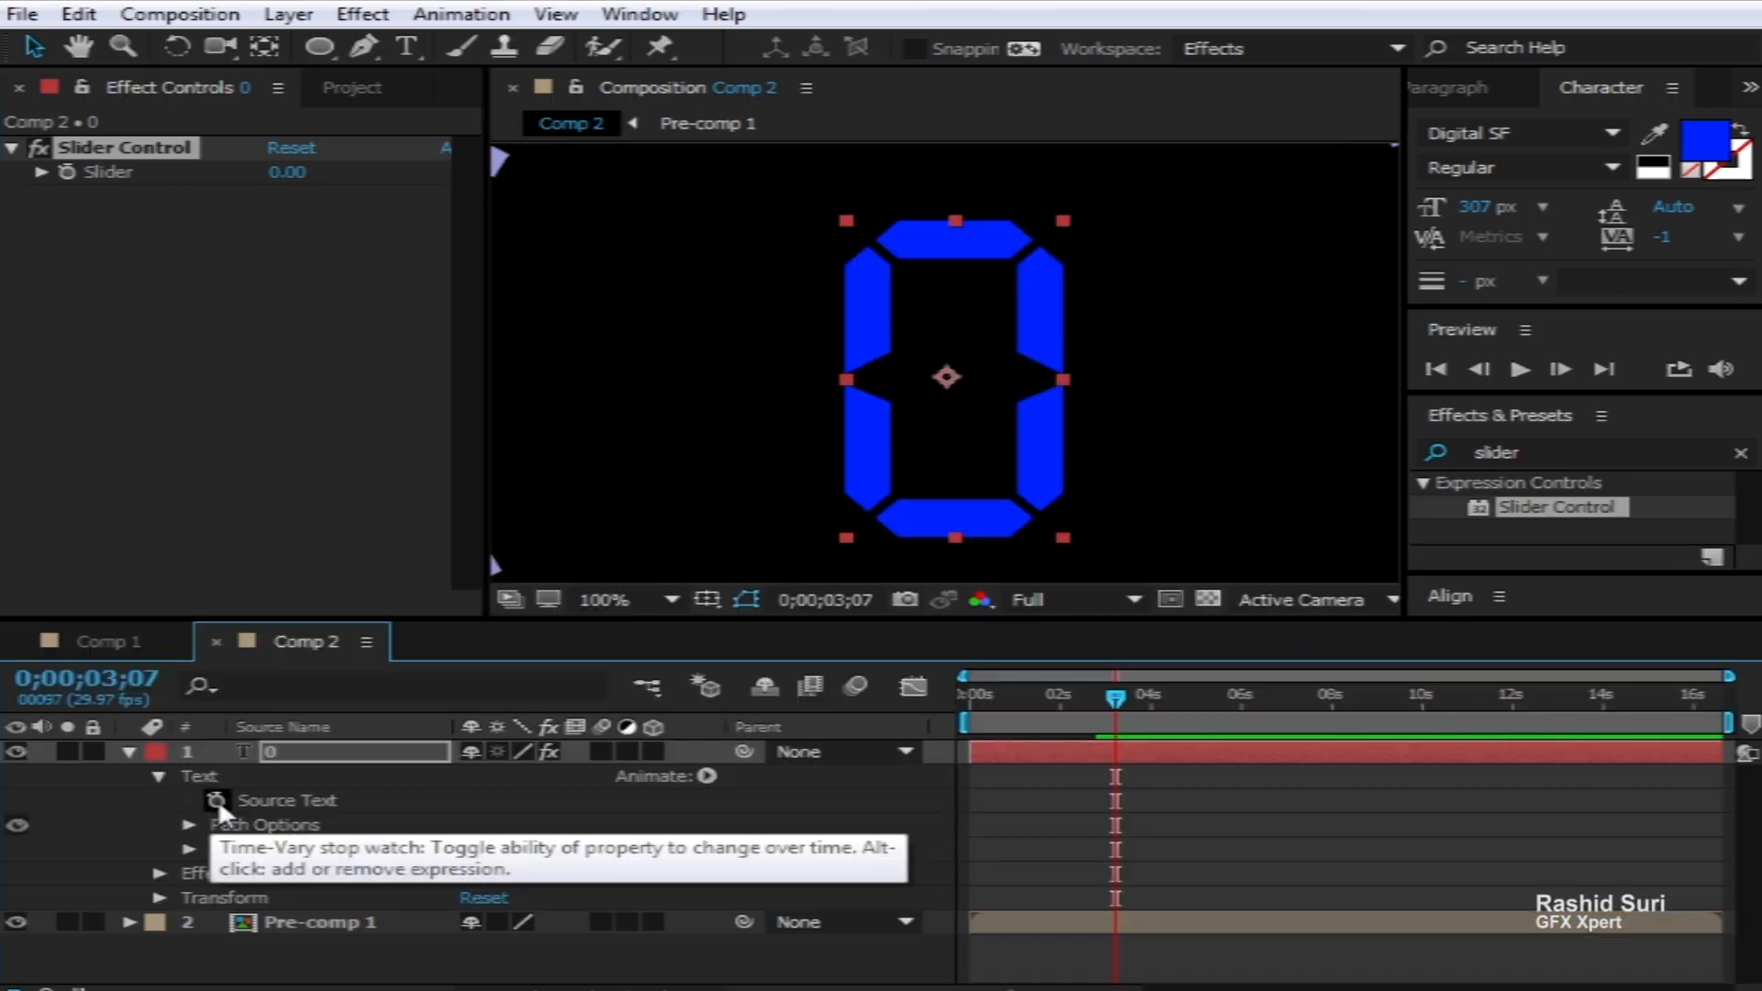
Add an expression to the text layer's Source Text that links it to the Slider Control's Slider value
left_click(217, 799, "alt")
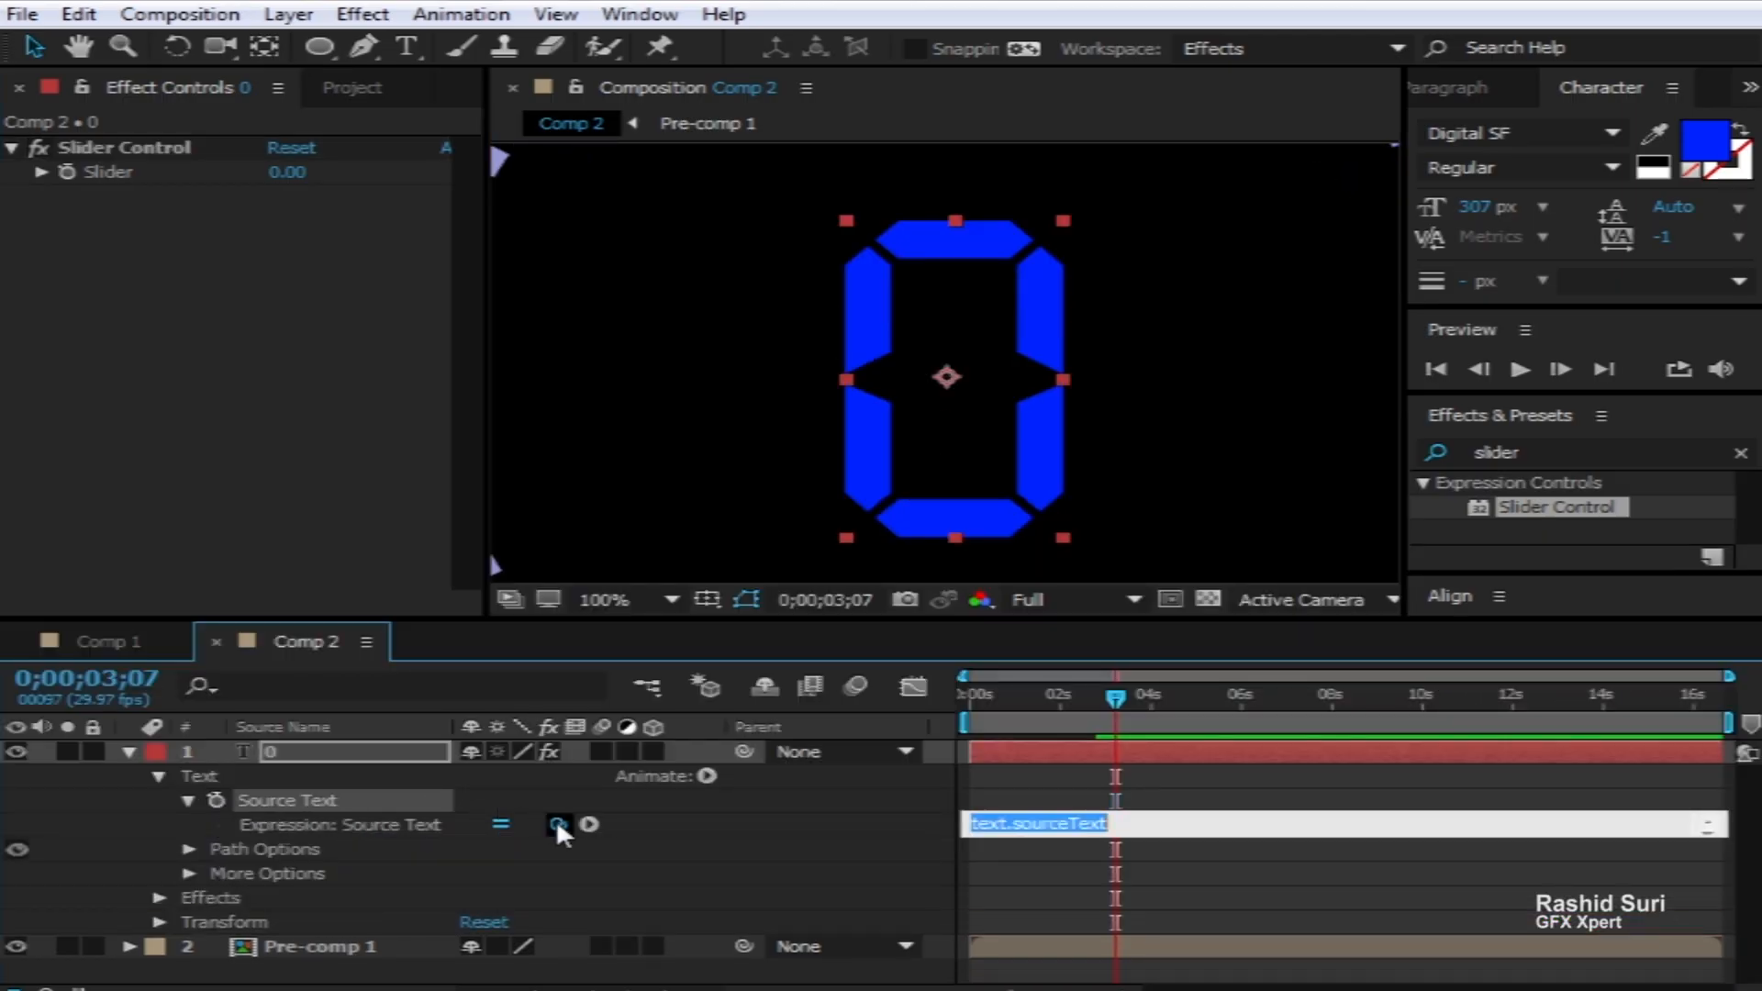
left_click_drag(556, 818, 103, 167)
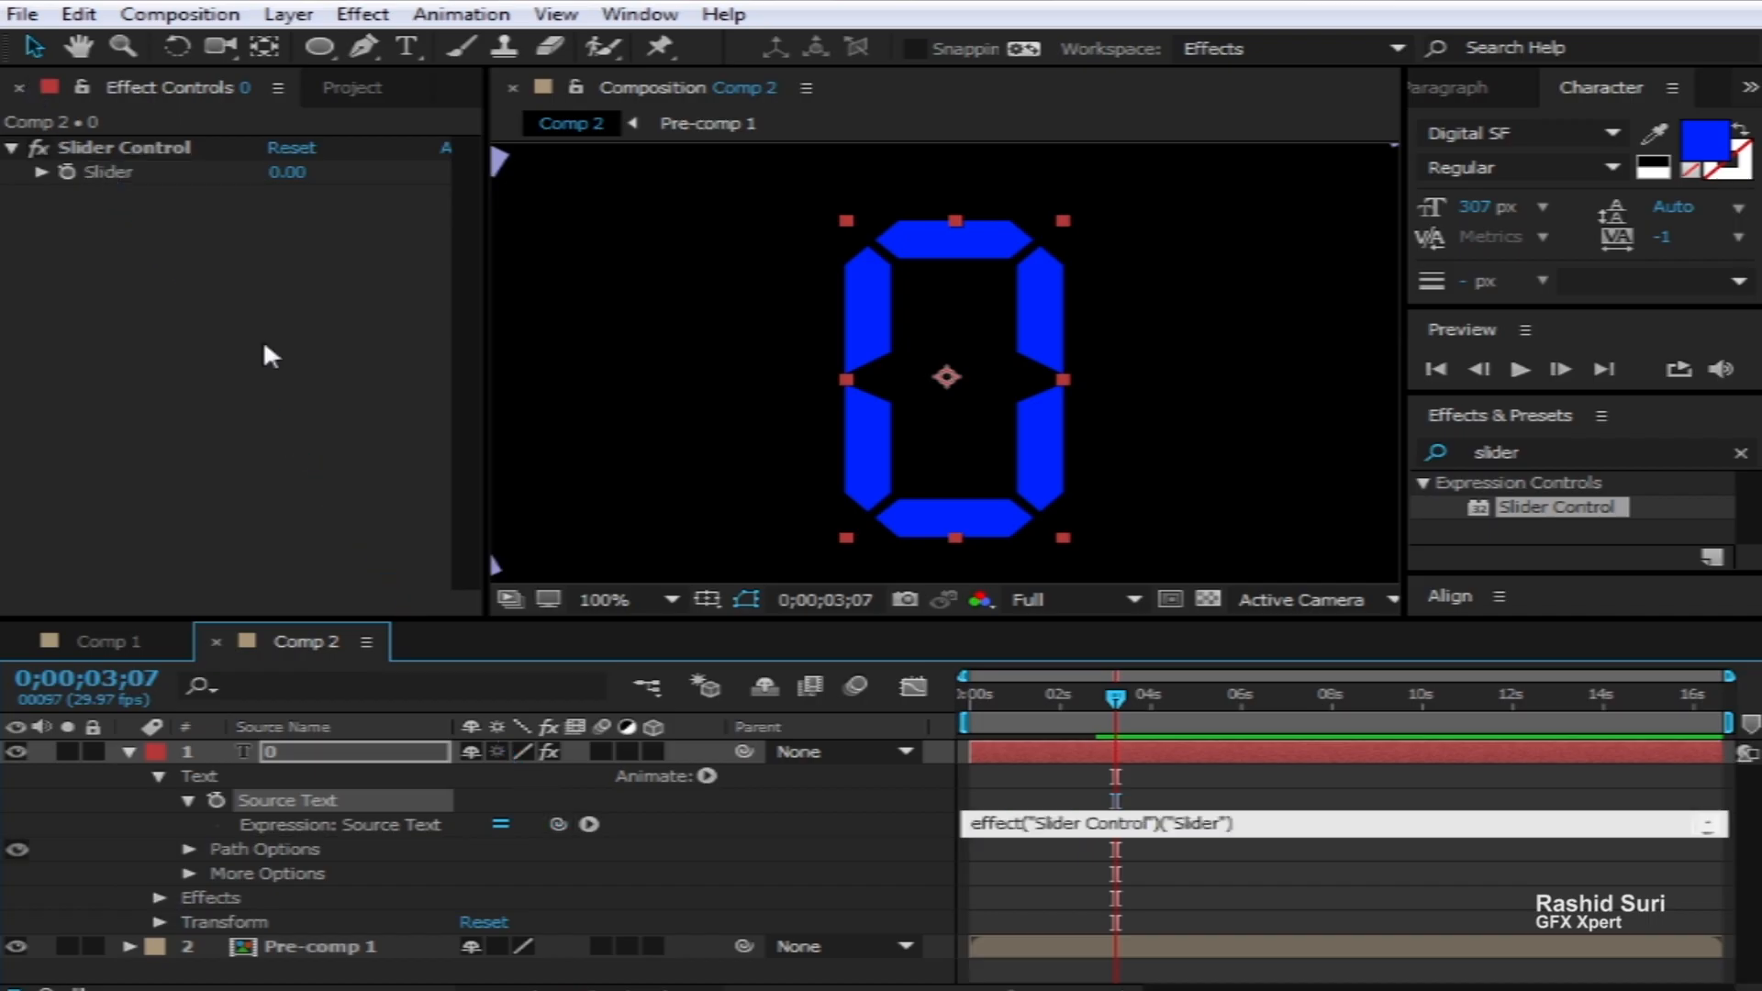
Test the linked number by scrubbing the Slider value, and undo the change
left_click(1116, 696)
left_click_drag(1116, 695, 1019, 702)
mouse_move(288, 172)
left_mouse_down()
mouse_move(478, 184)
mouse_move(213, 188)
mouse_move(274, 188)
left_mouse_up()
key("ctrl+z")
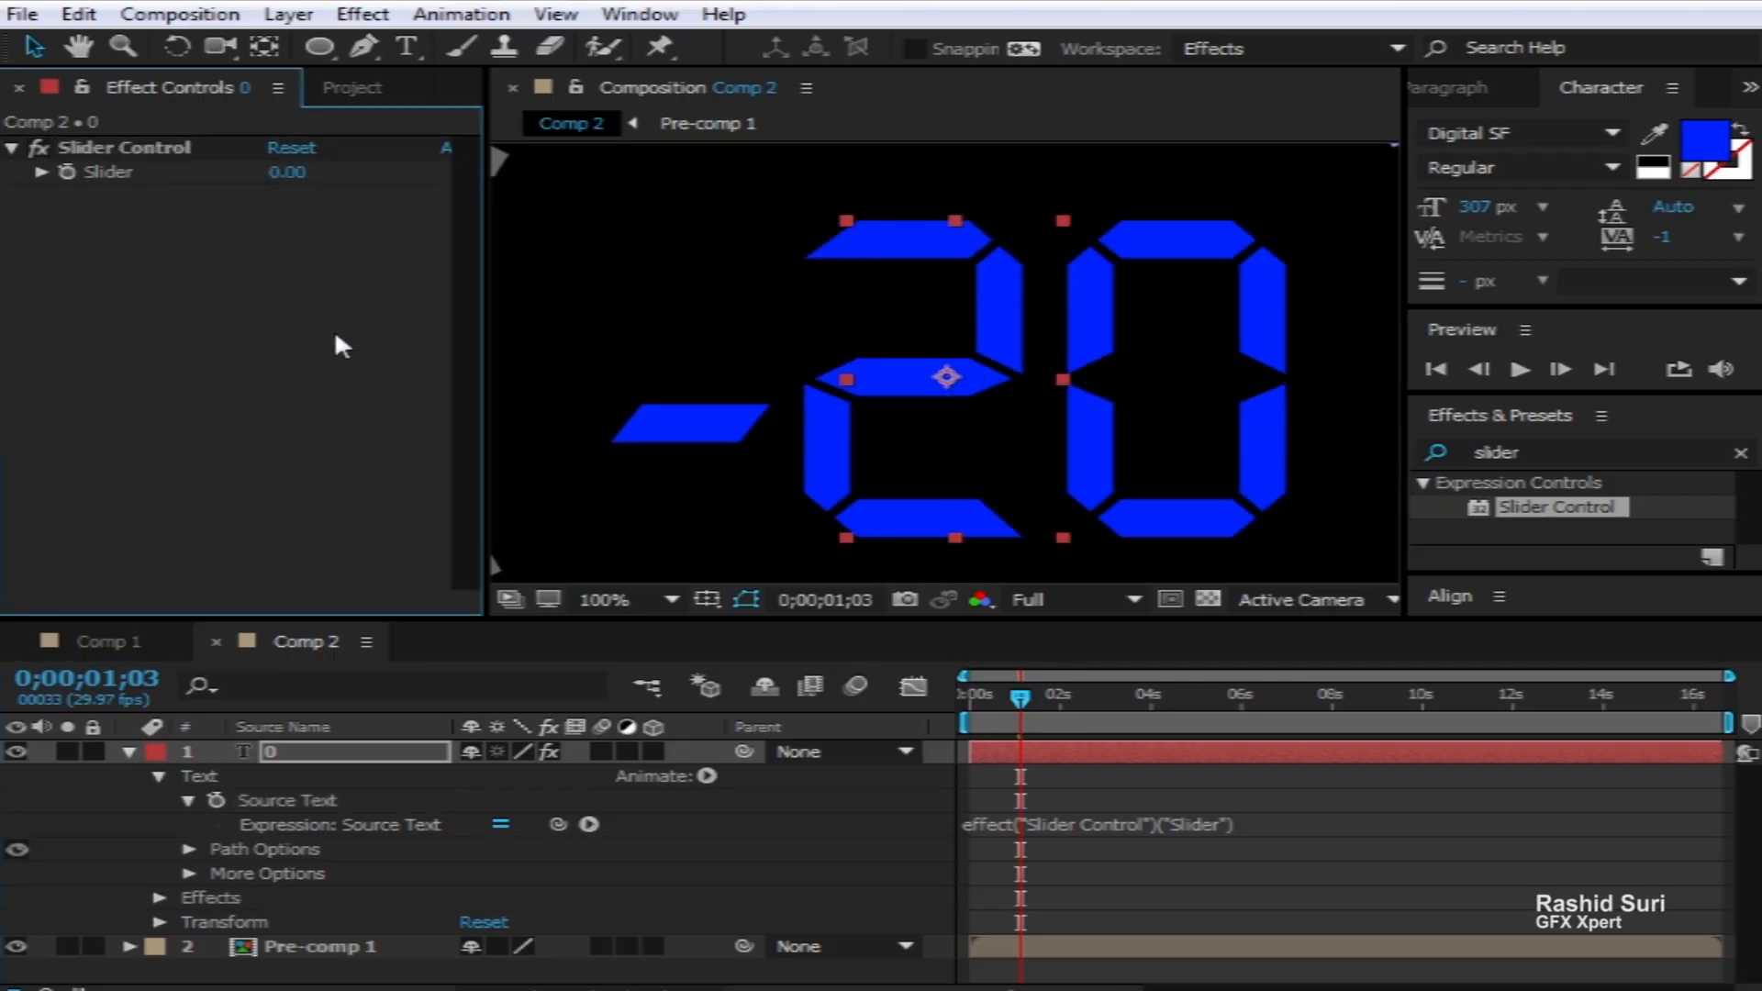
Animate the Slider with a keyframe of 0 at the composition start and a keyframe of 10 at 0;00;04;28
left_click_drag(1010, 699, 873, 719)
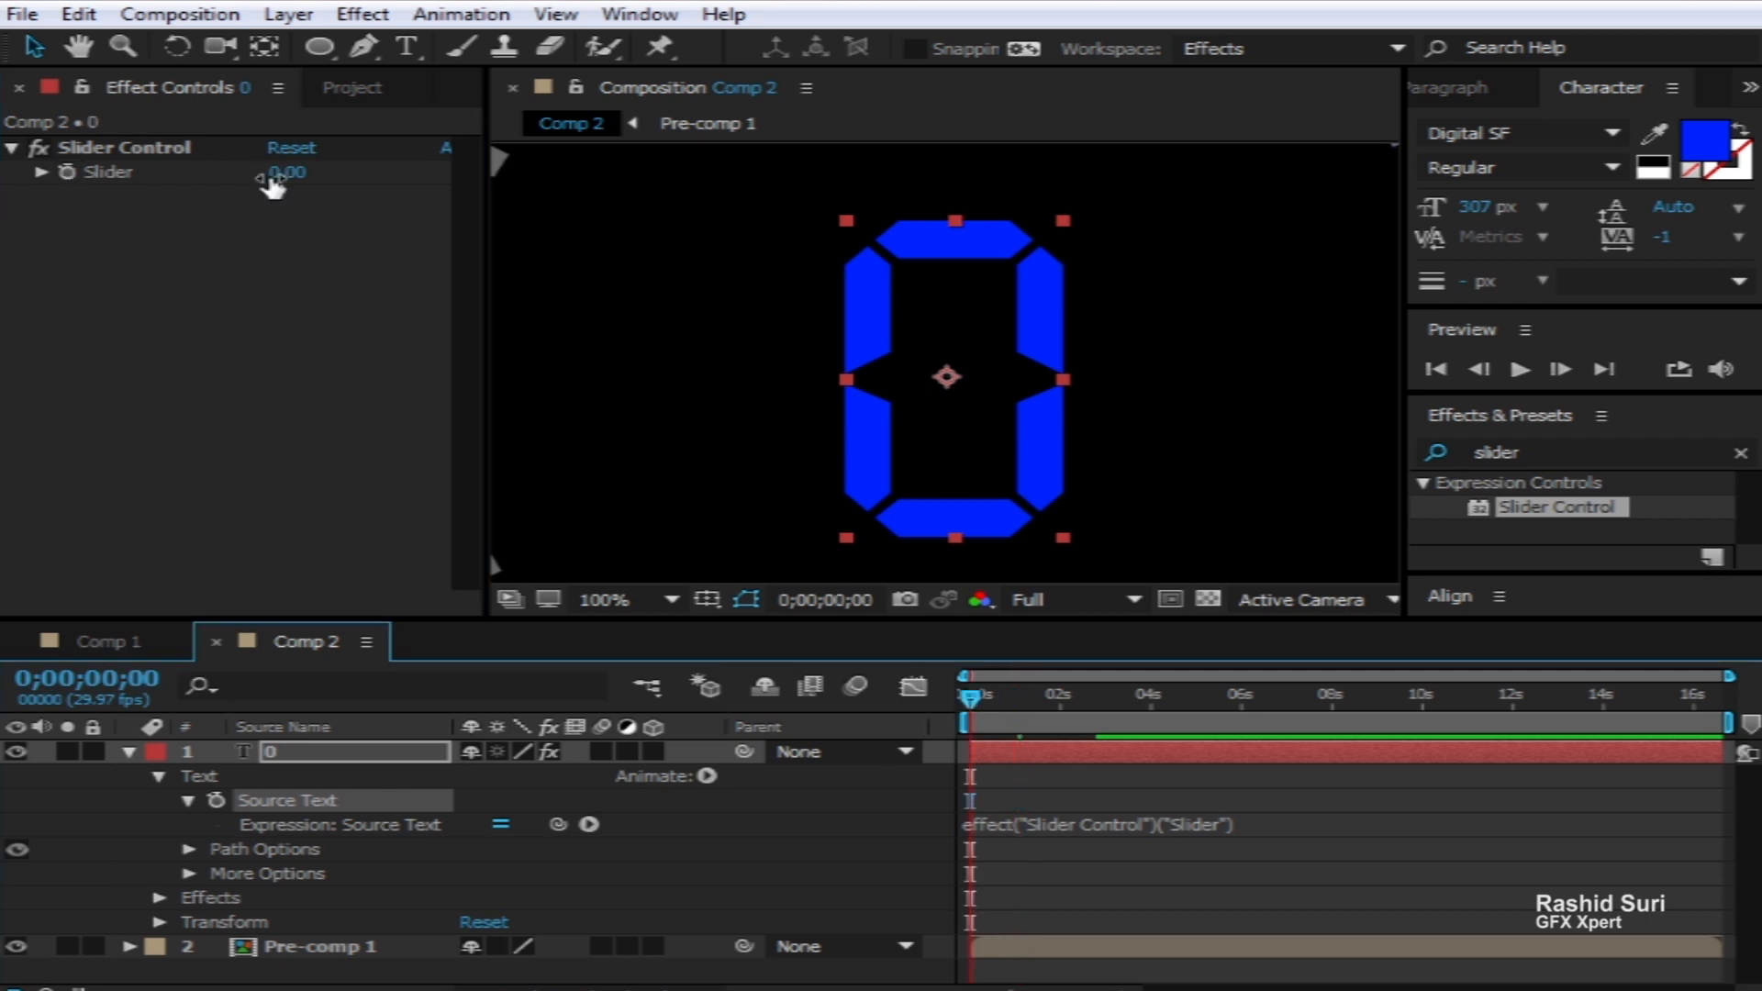
left_click(70, 173)
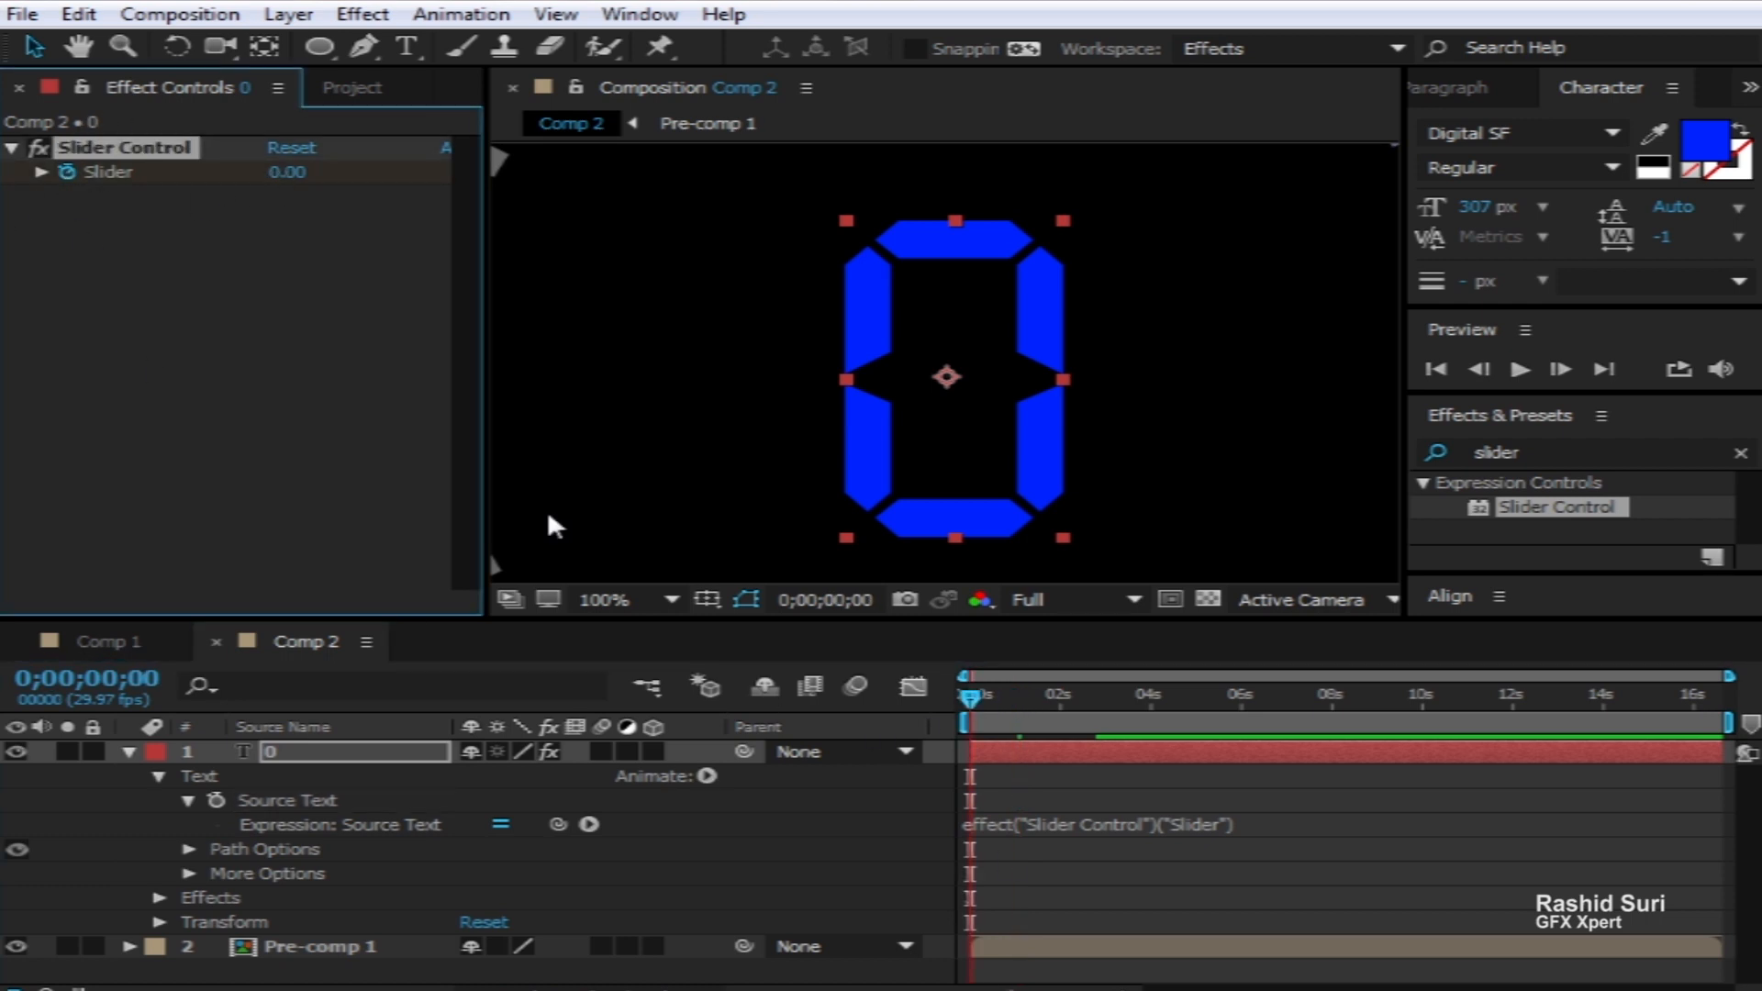
left_click_drag(967, 697, 1193, 744)
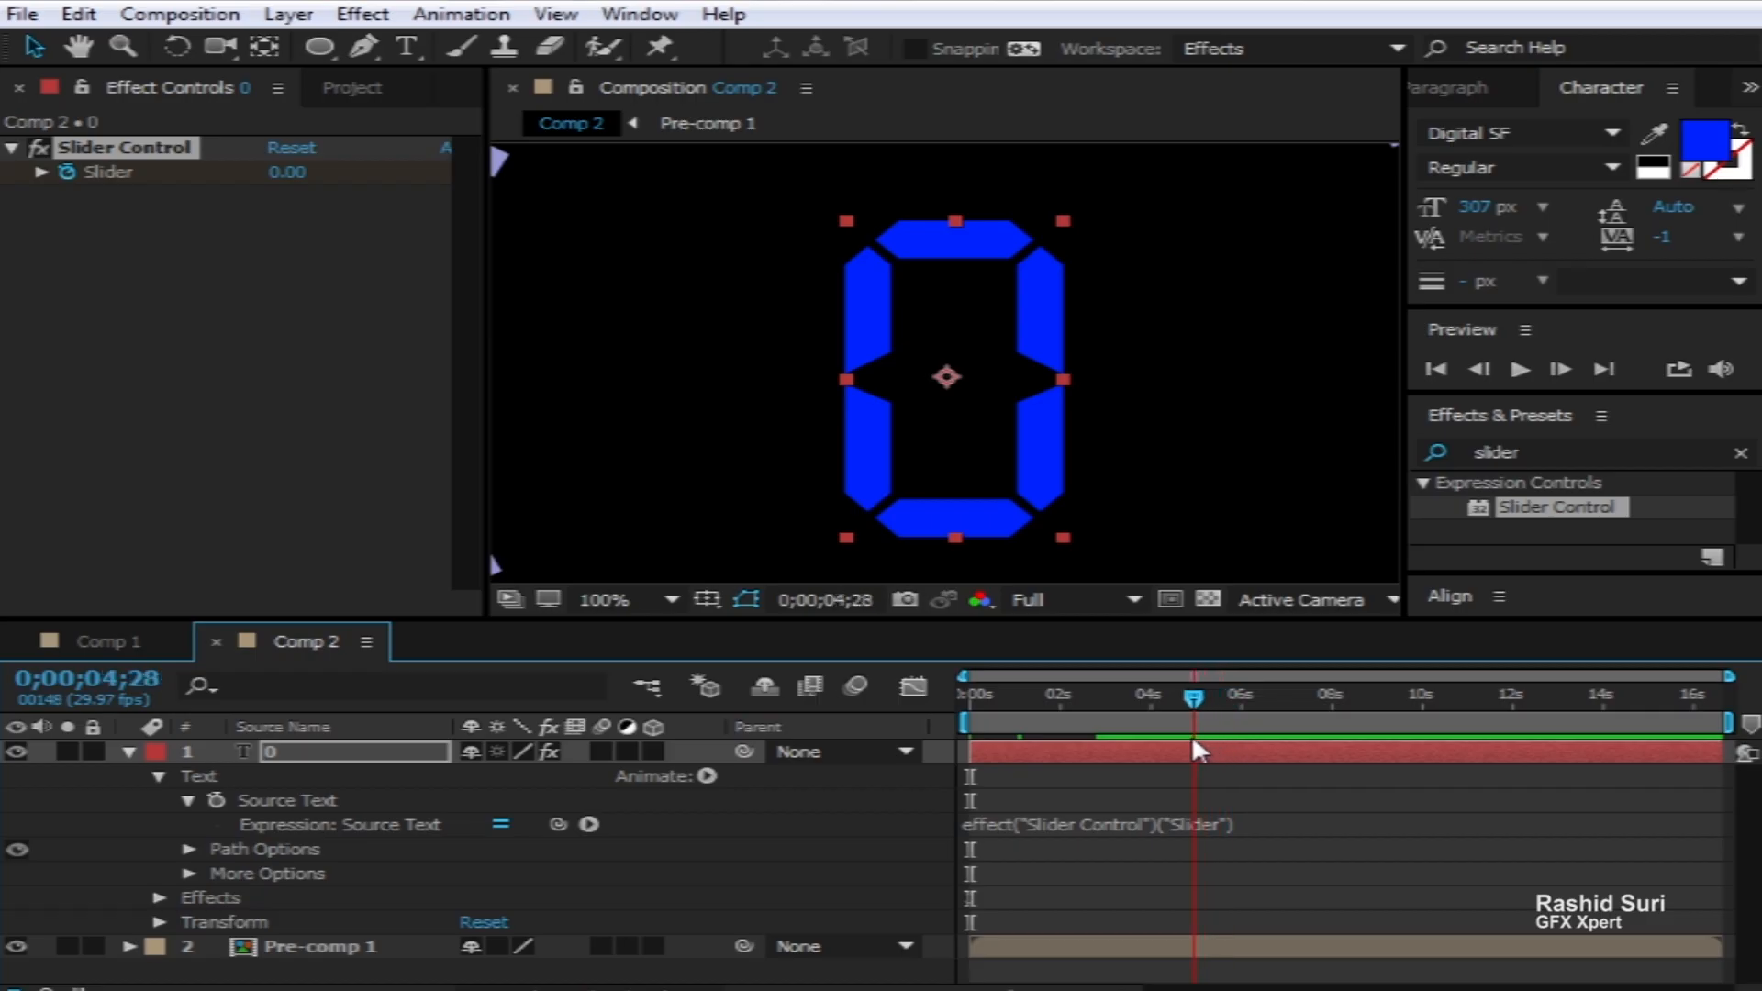
left_click(286, 173)
type("10")
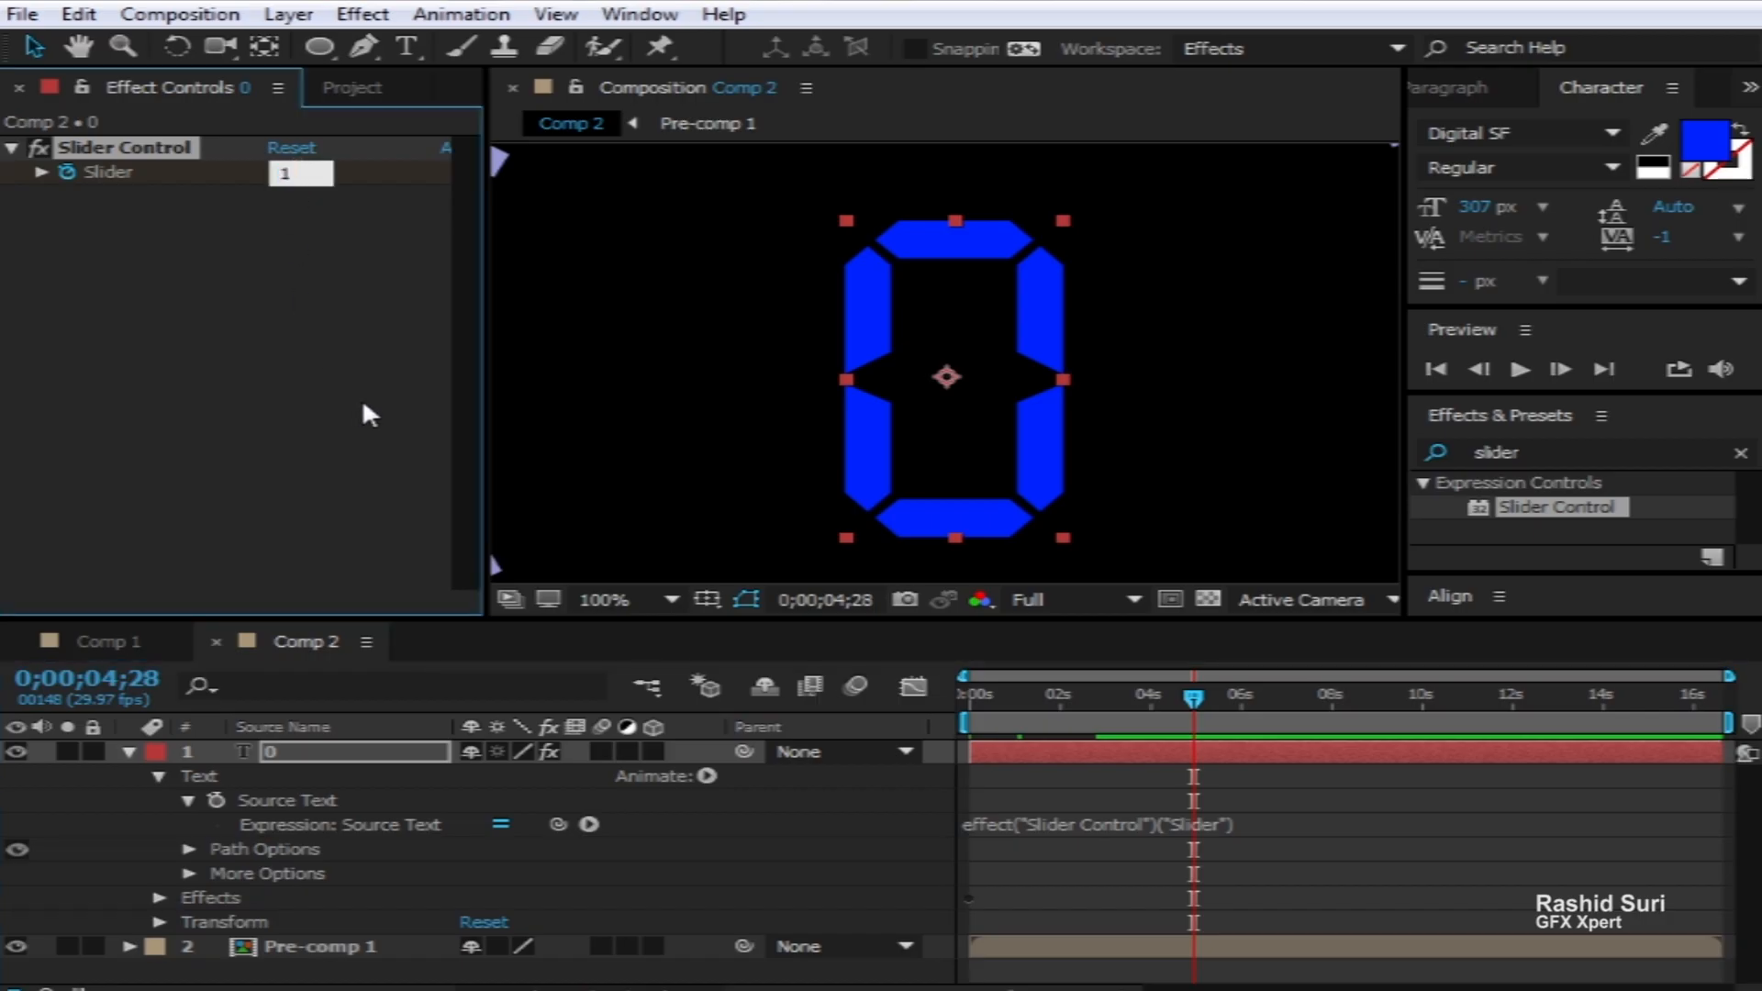
key("Return")
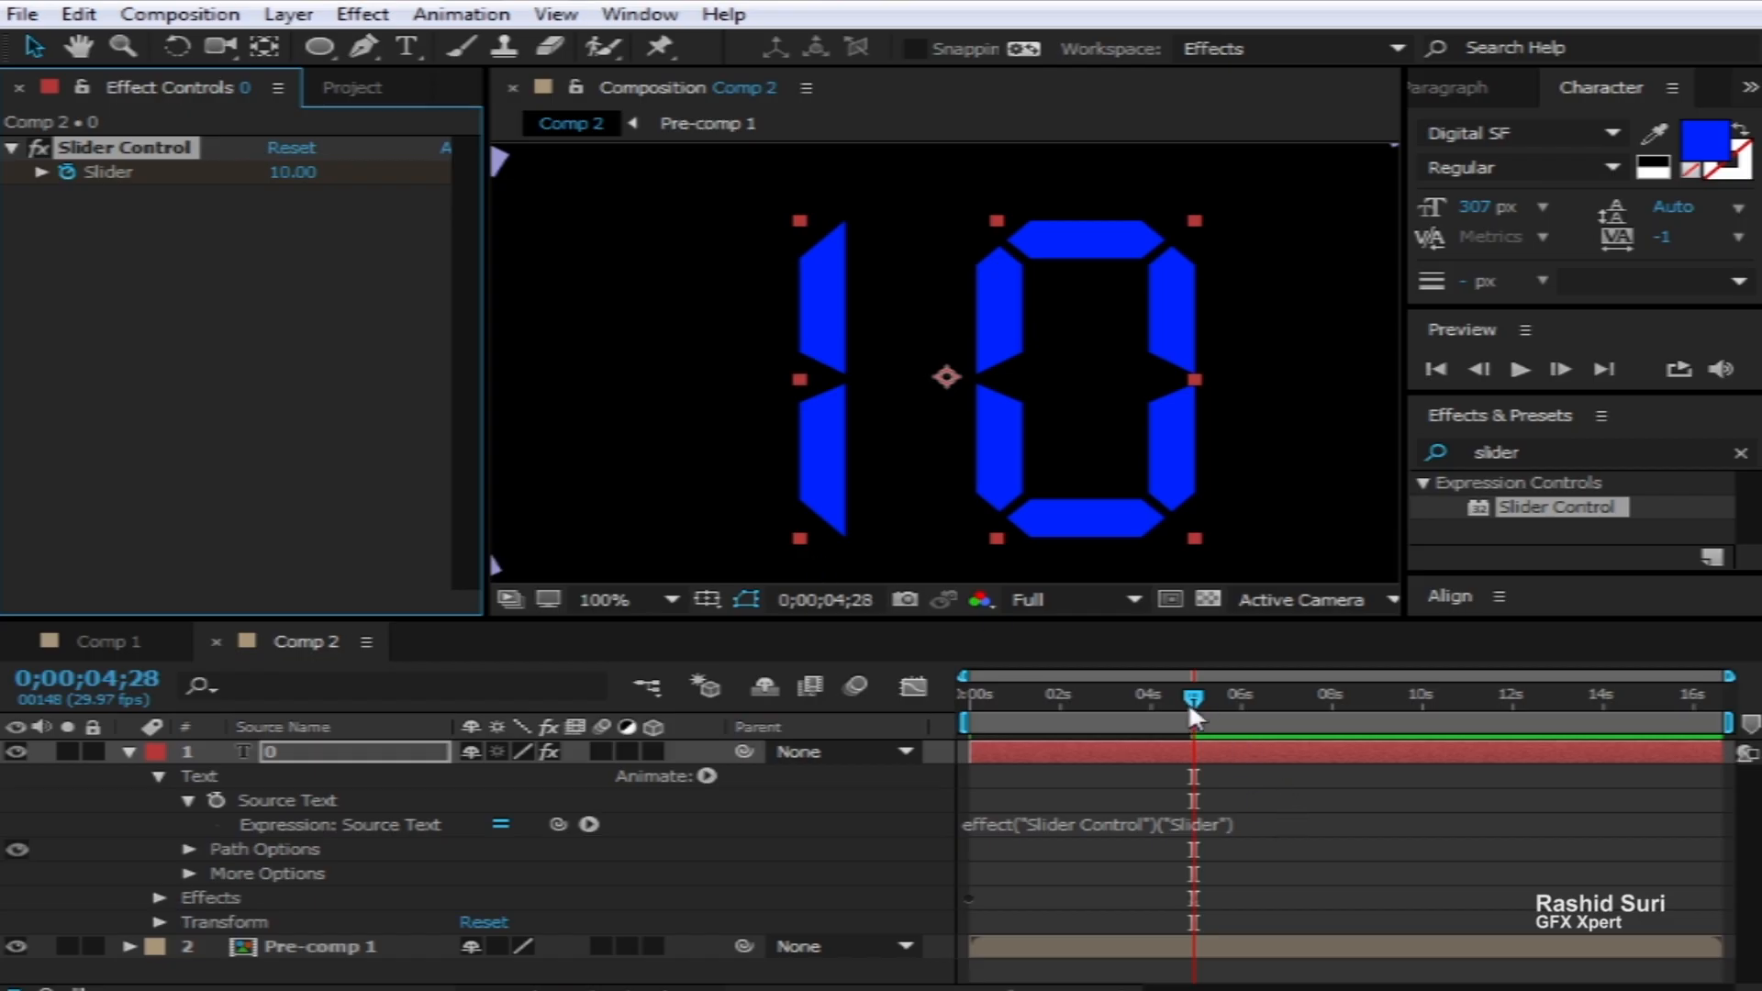
Preview the number and ring animation from the start, and return to the first frame
left_click_drag(1192, 700, 970, 699)
scroll(1175, 378, "down", 4)
key("space")
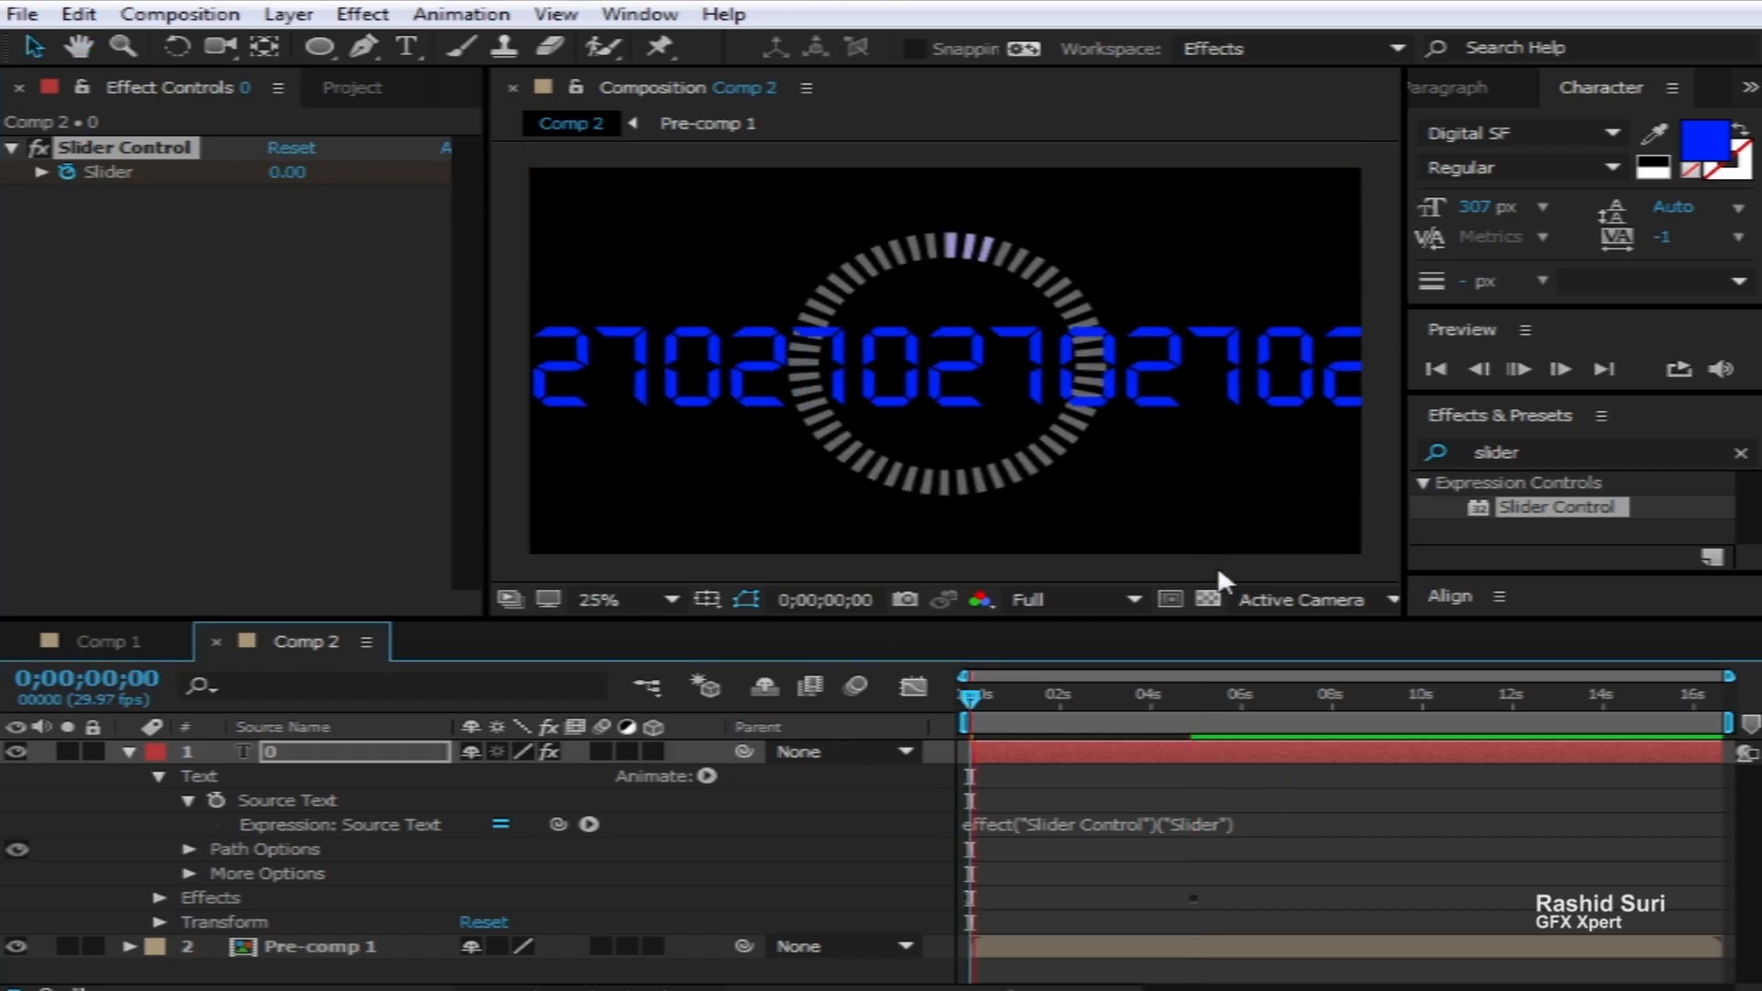
left_click(1127, 791)
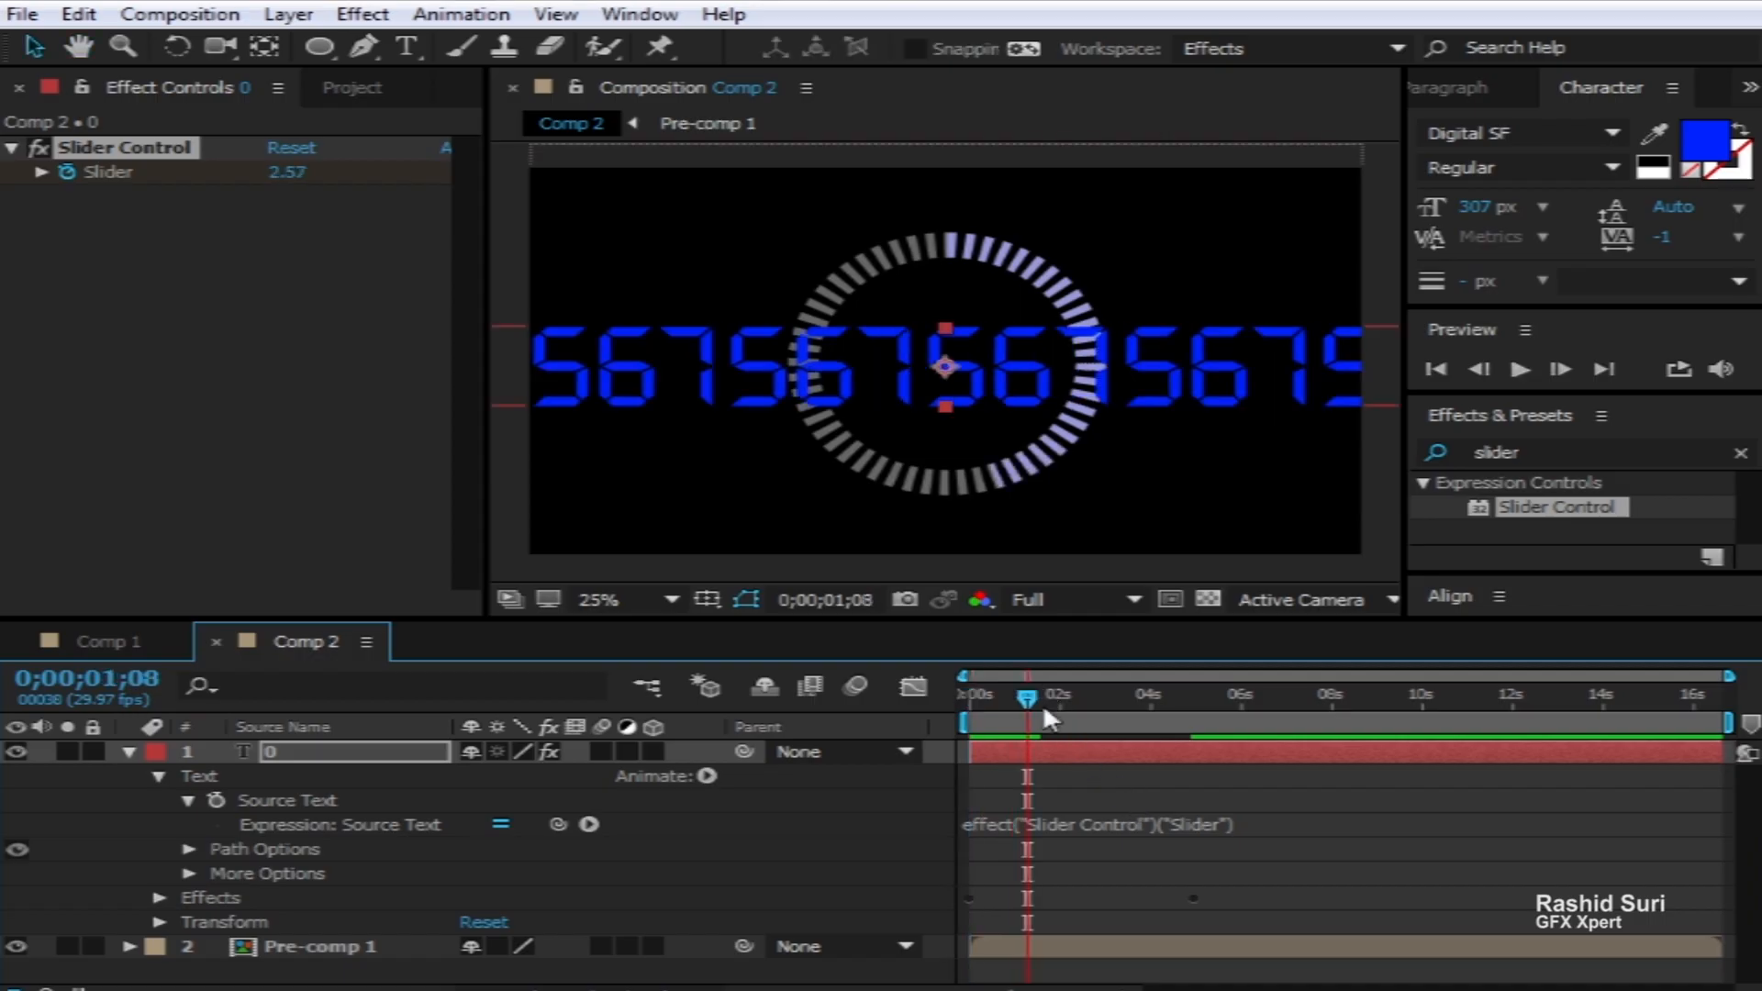
left_click_drag(1000, 711, 836, 739)
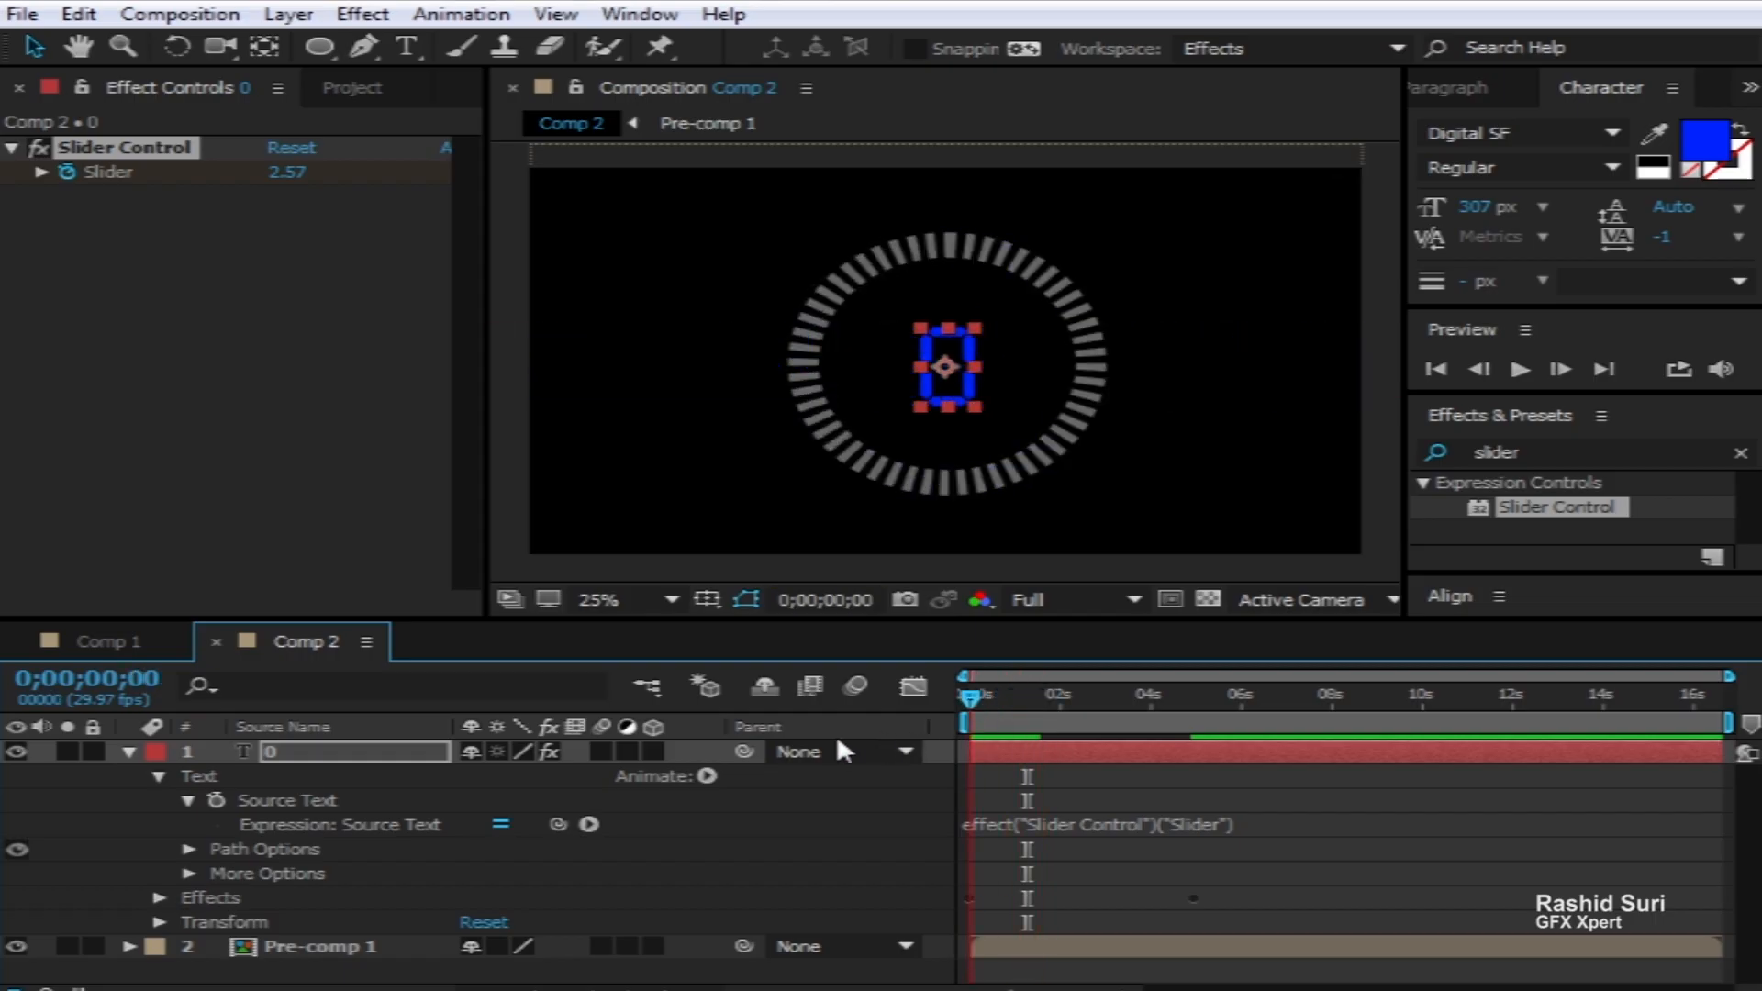
Extend the Source Text expression to effect("Slider Control")("Slider").value.toFixed()+"" for whole-number display
left_click(1237, 822)
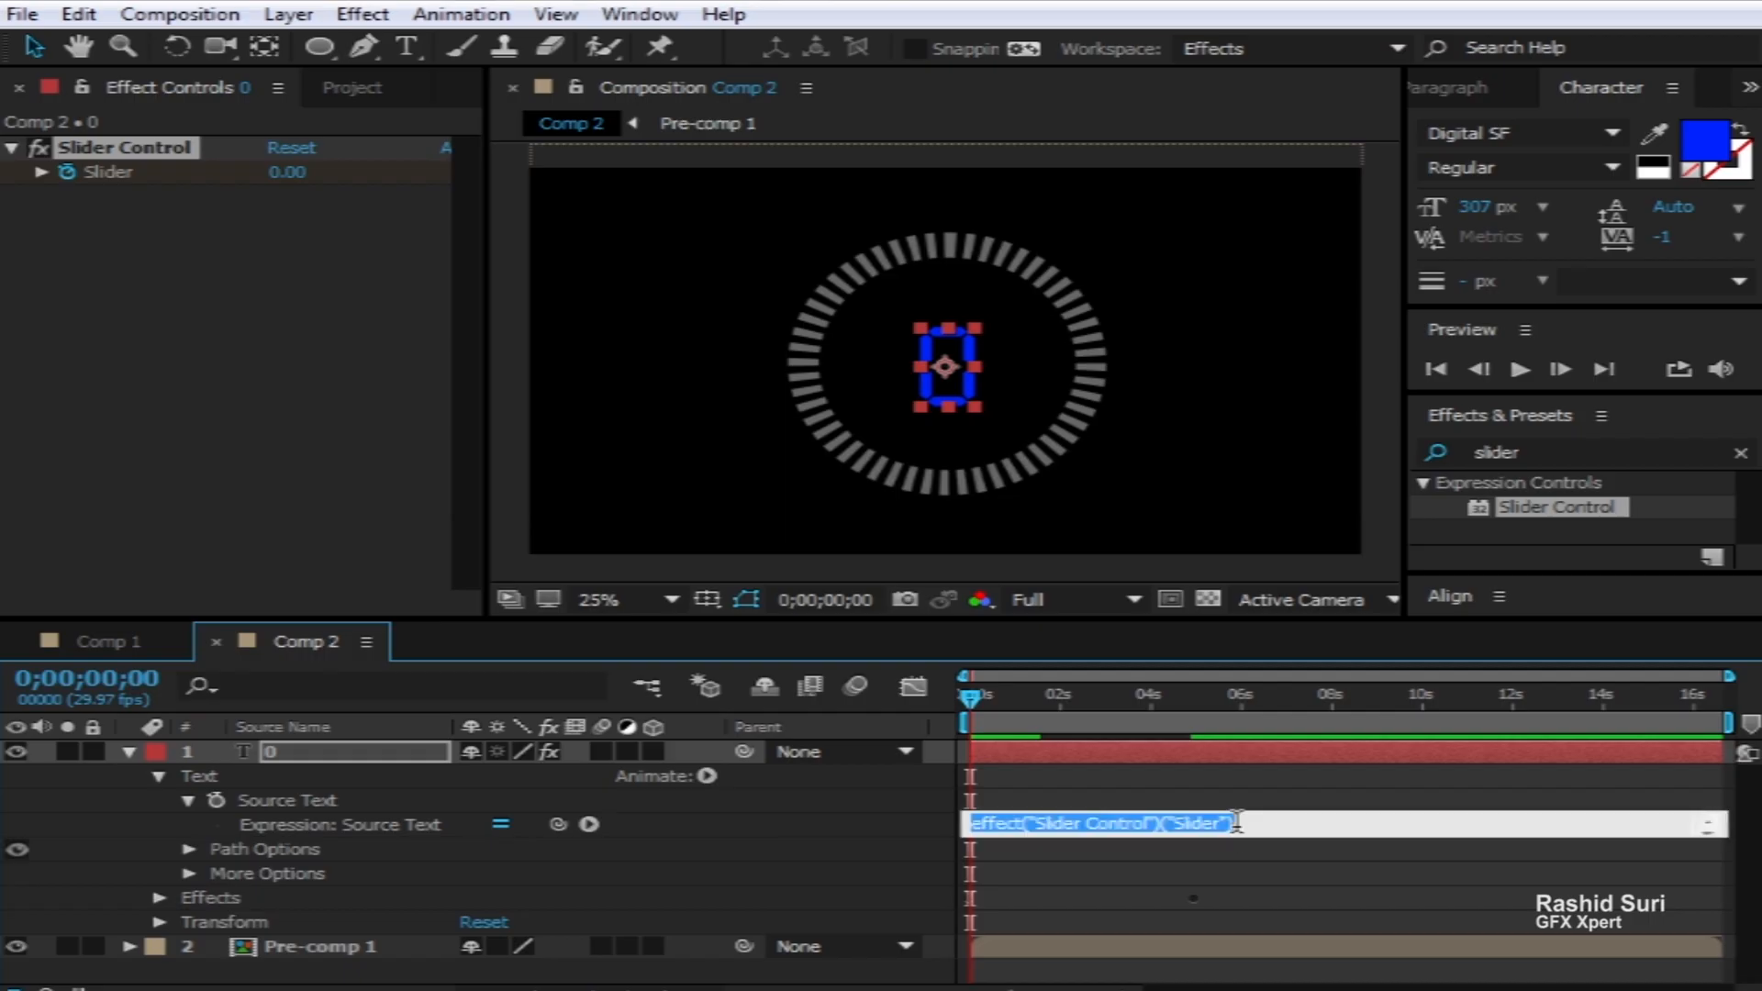
left_click(1236, 822)
type(".value")
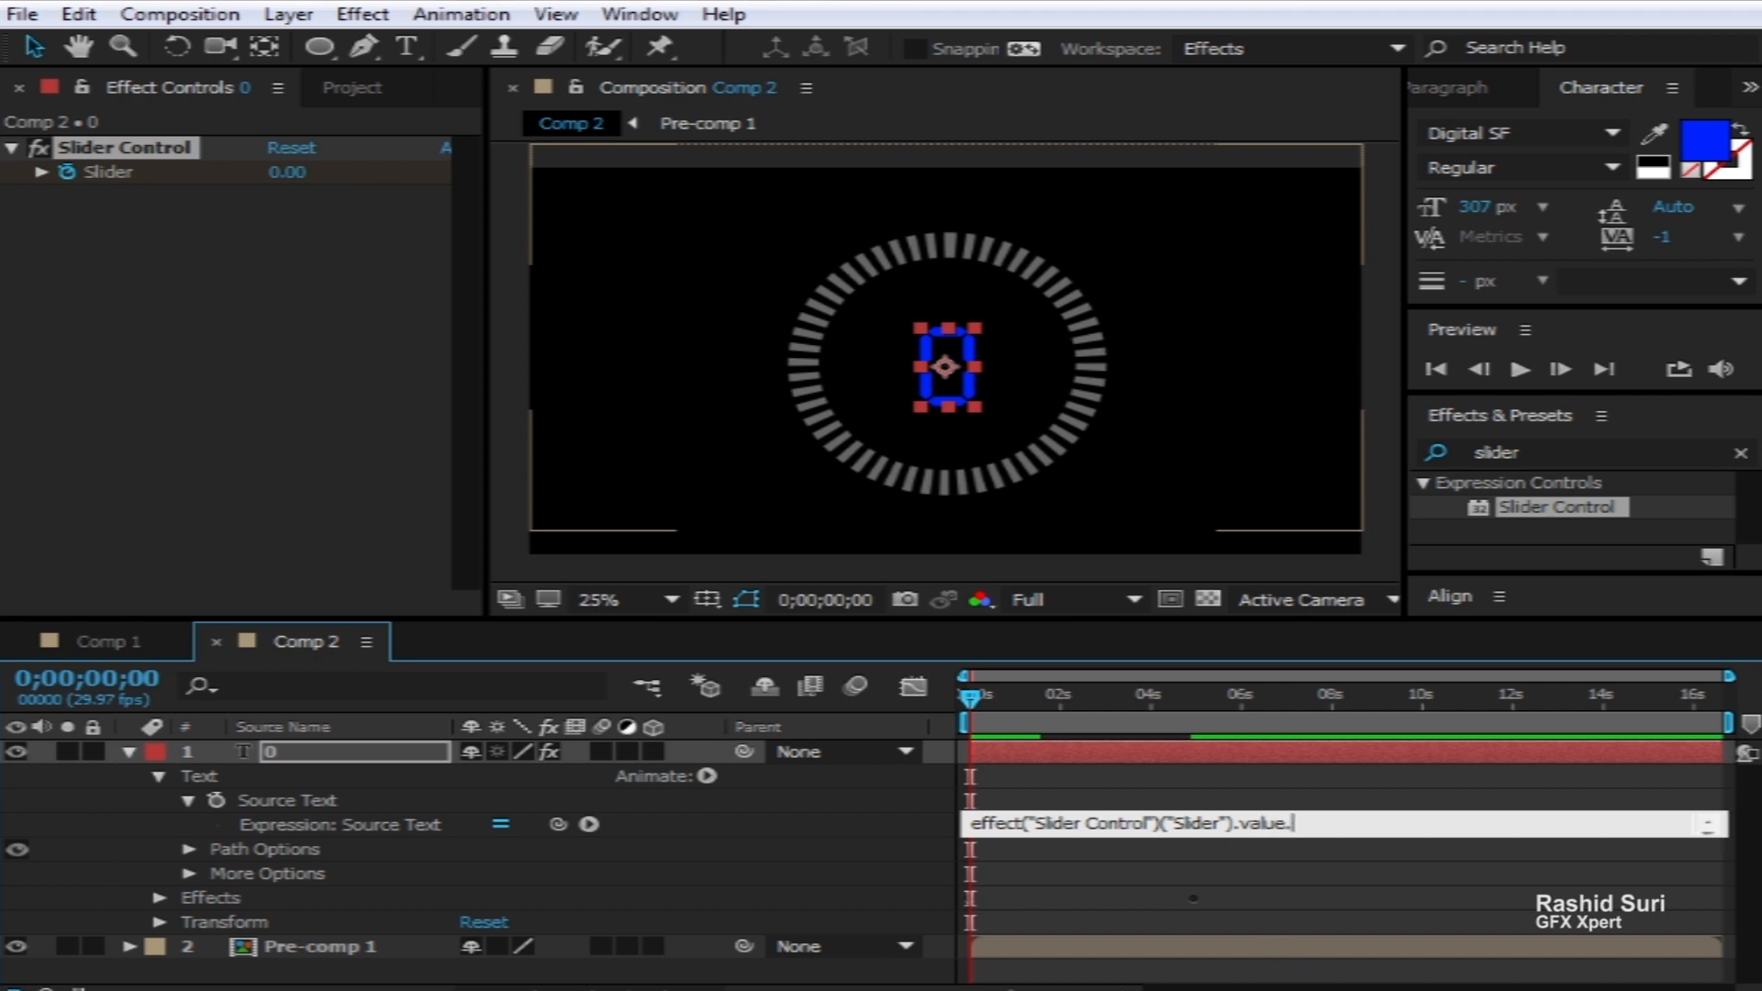
type(".toFixed")
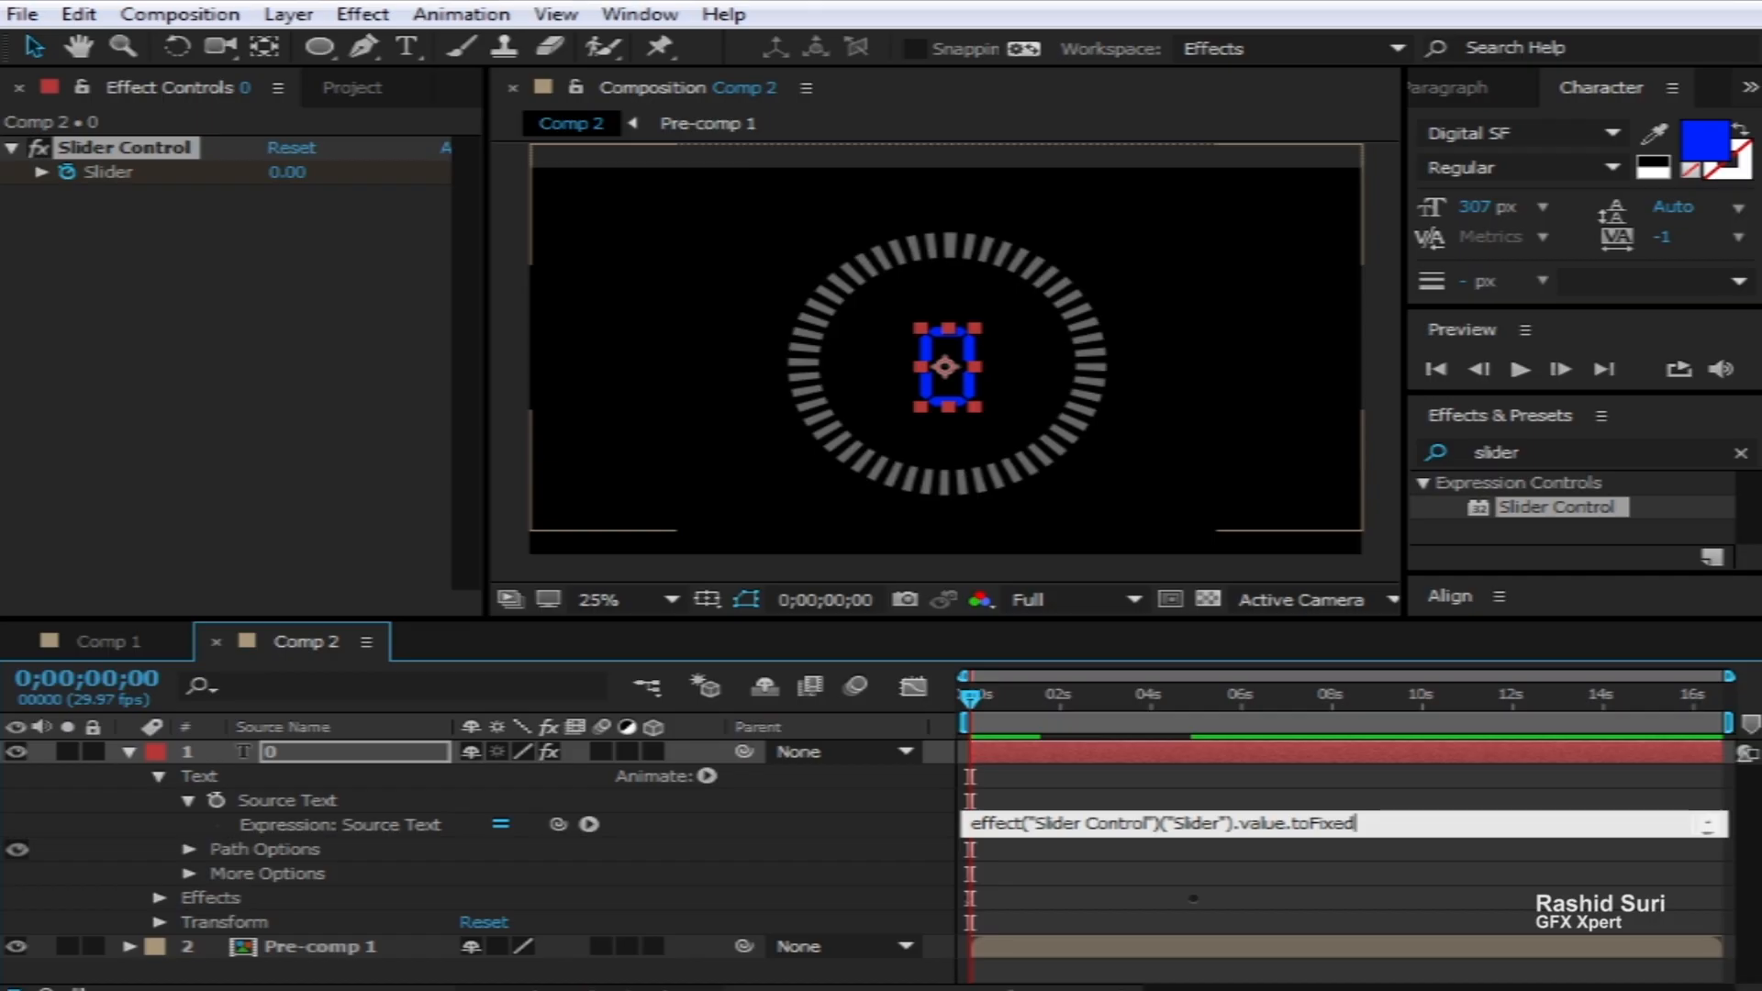
type("()+\"\"")
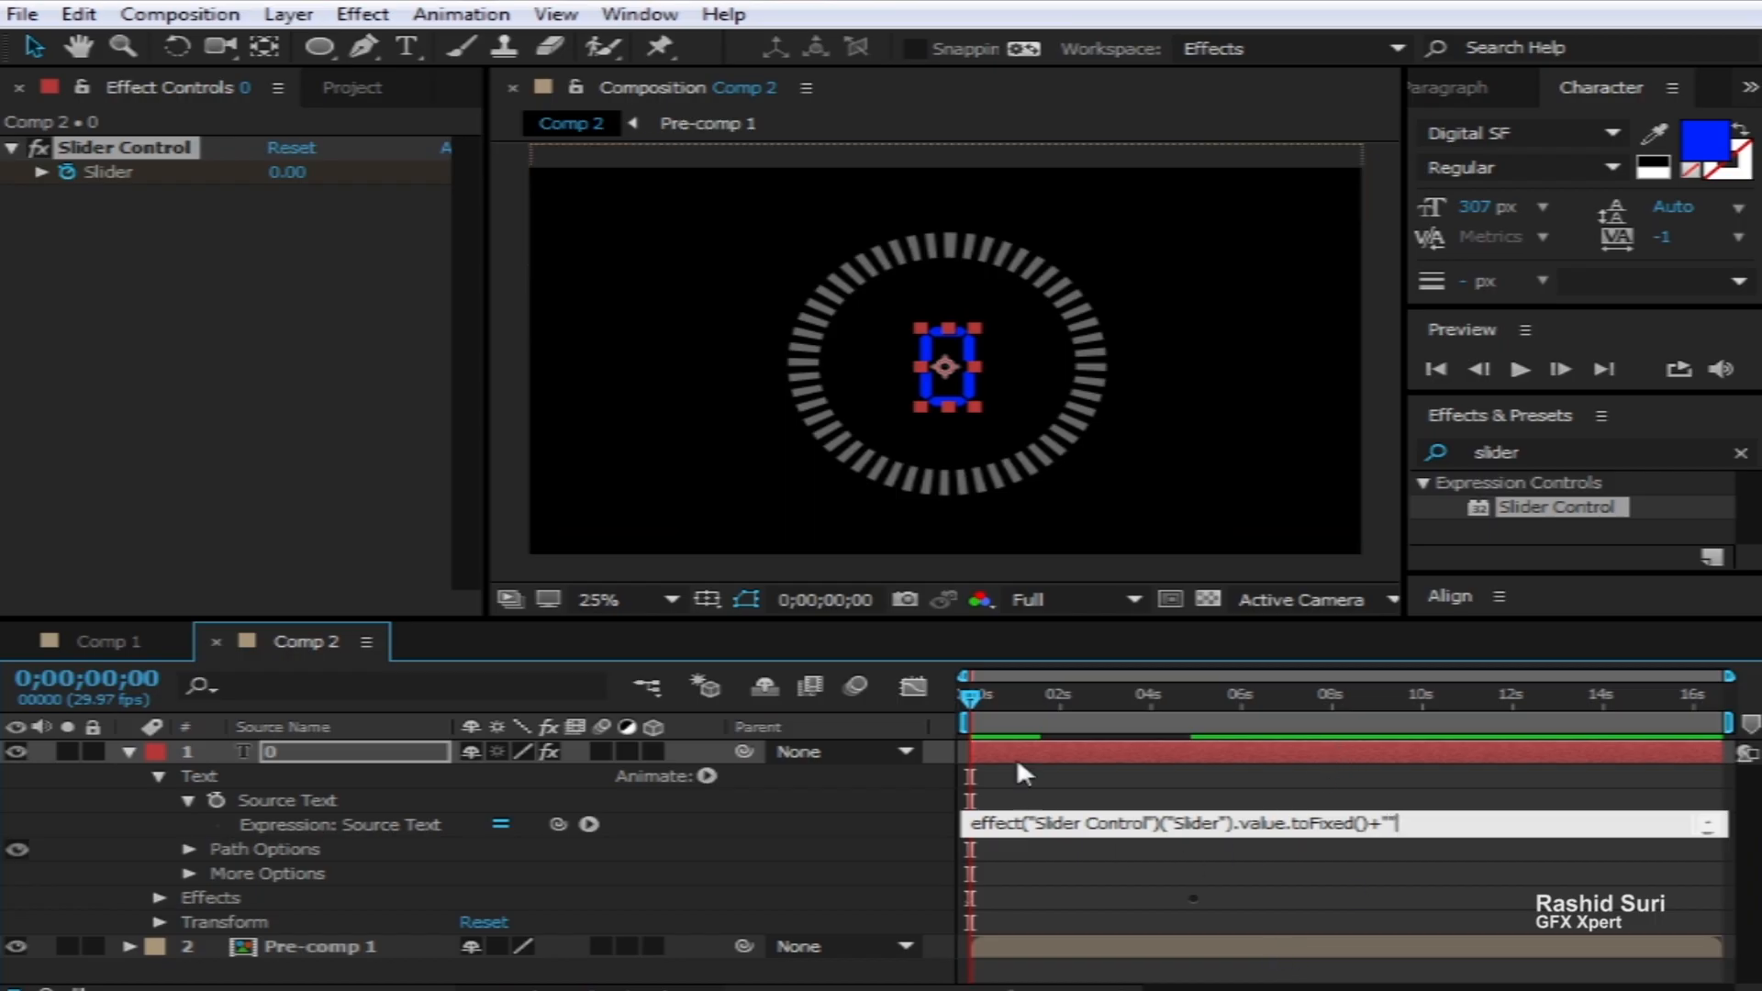
left_click(1242, 785)
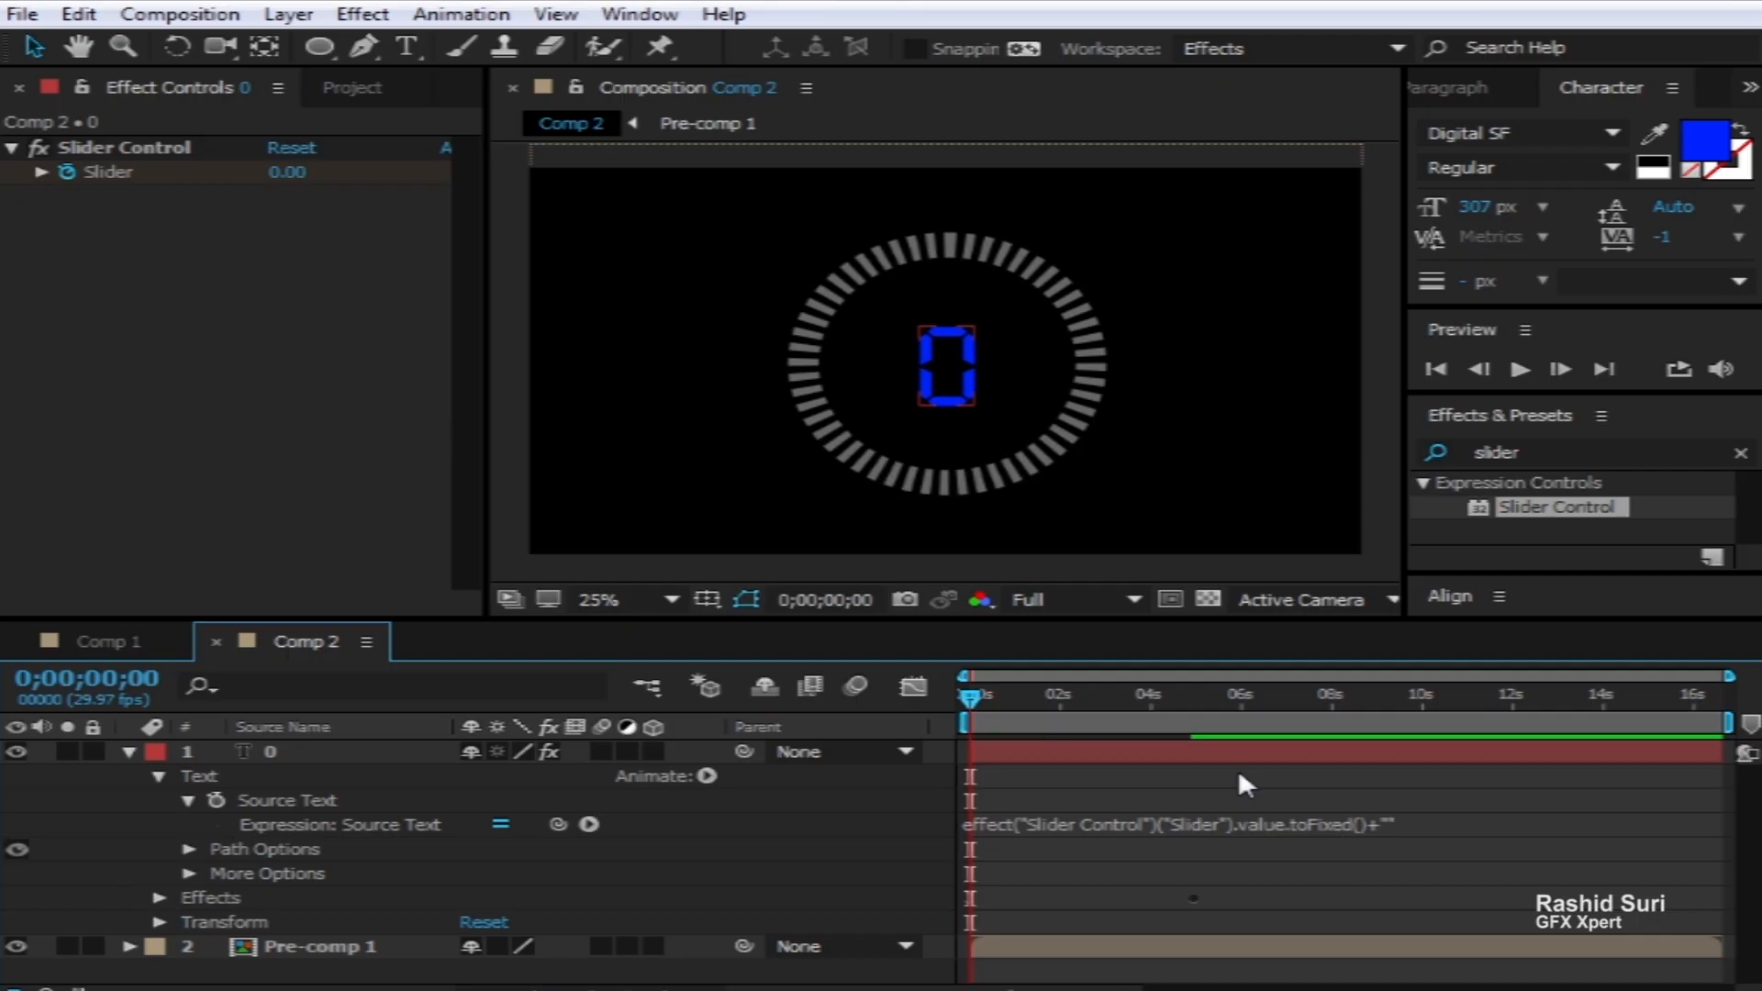
Play the whole-number counter together with the ring fill twice from the composition start
key("space")
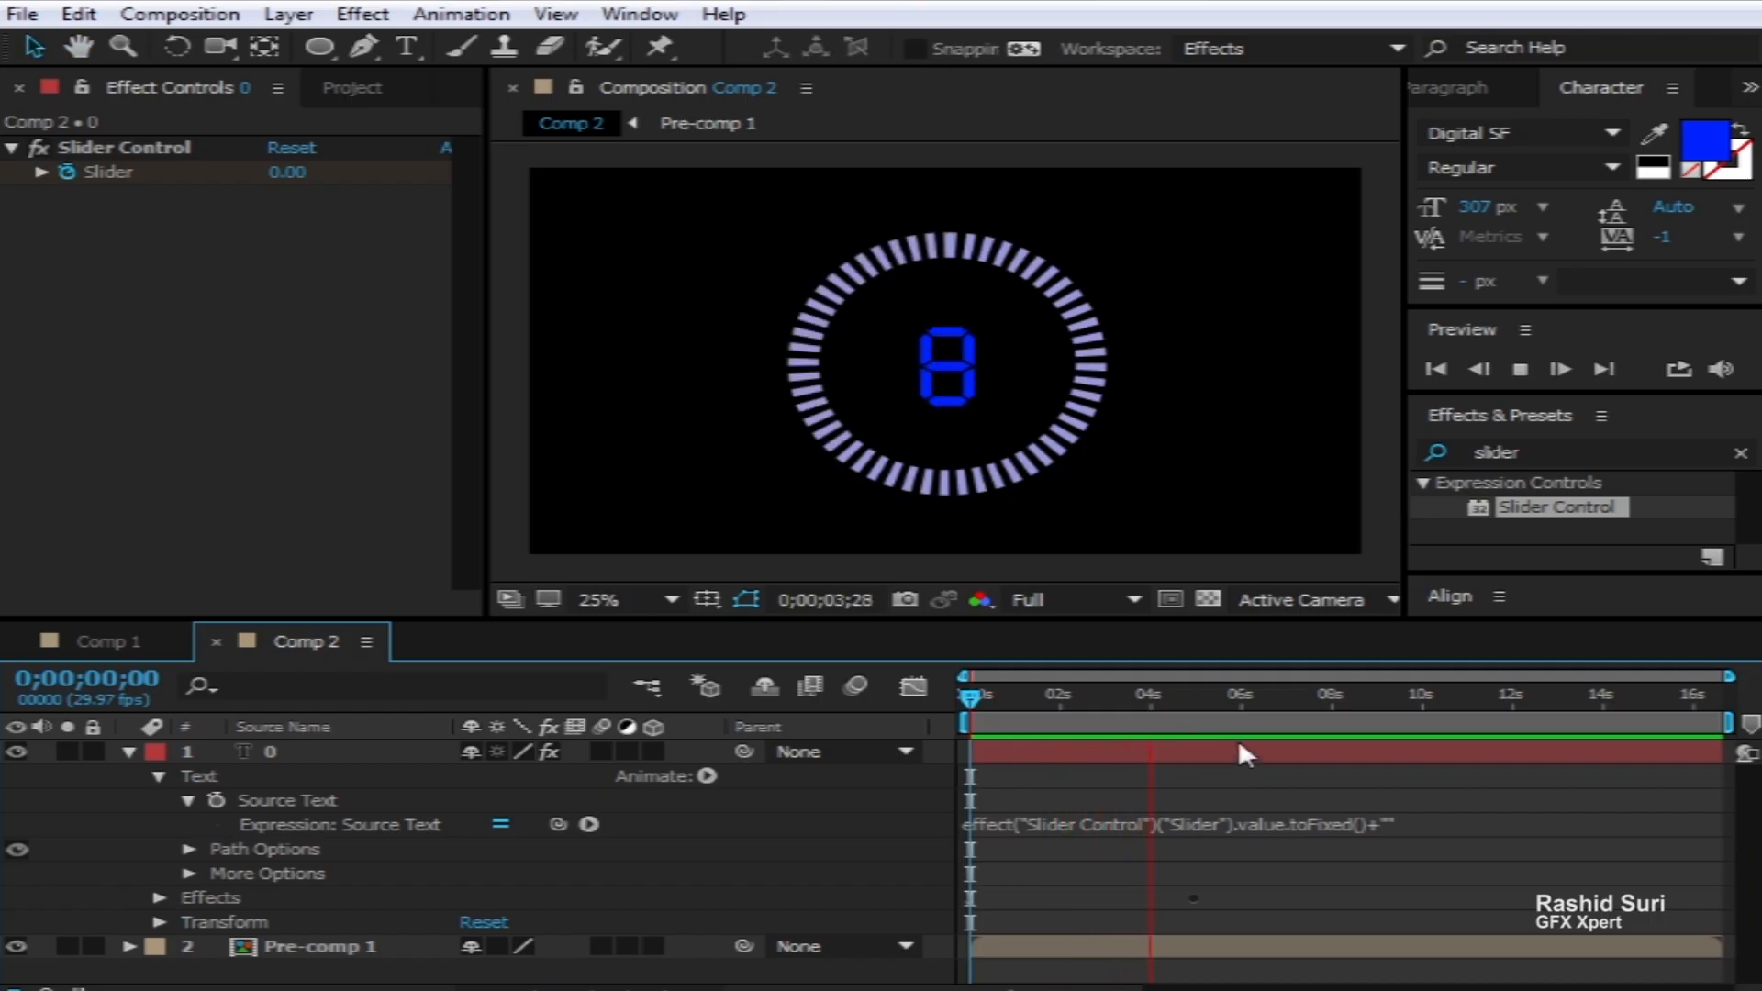
key("space")
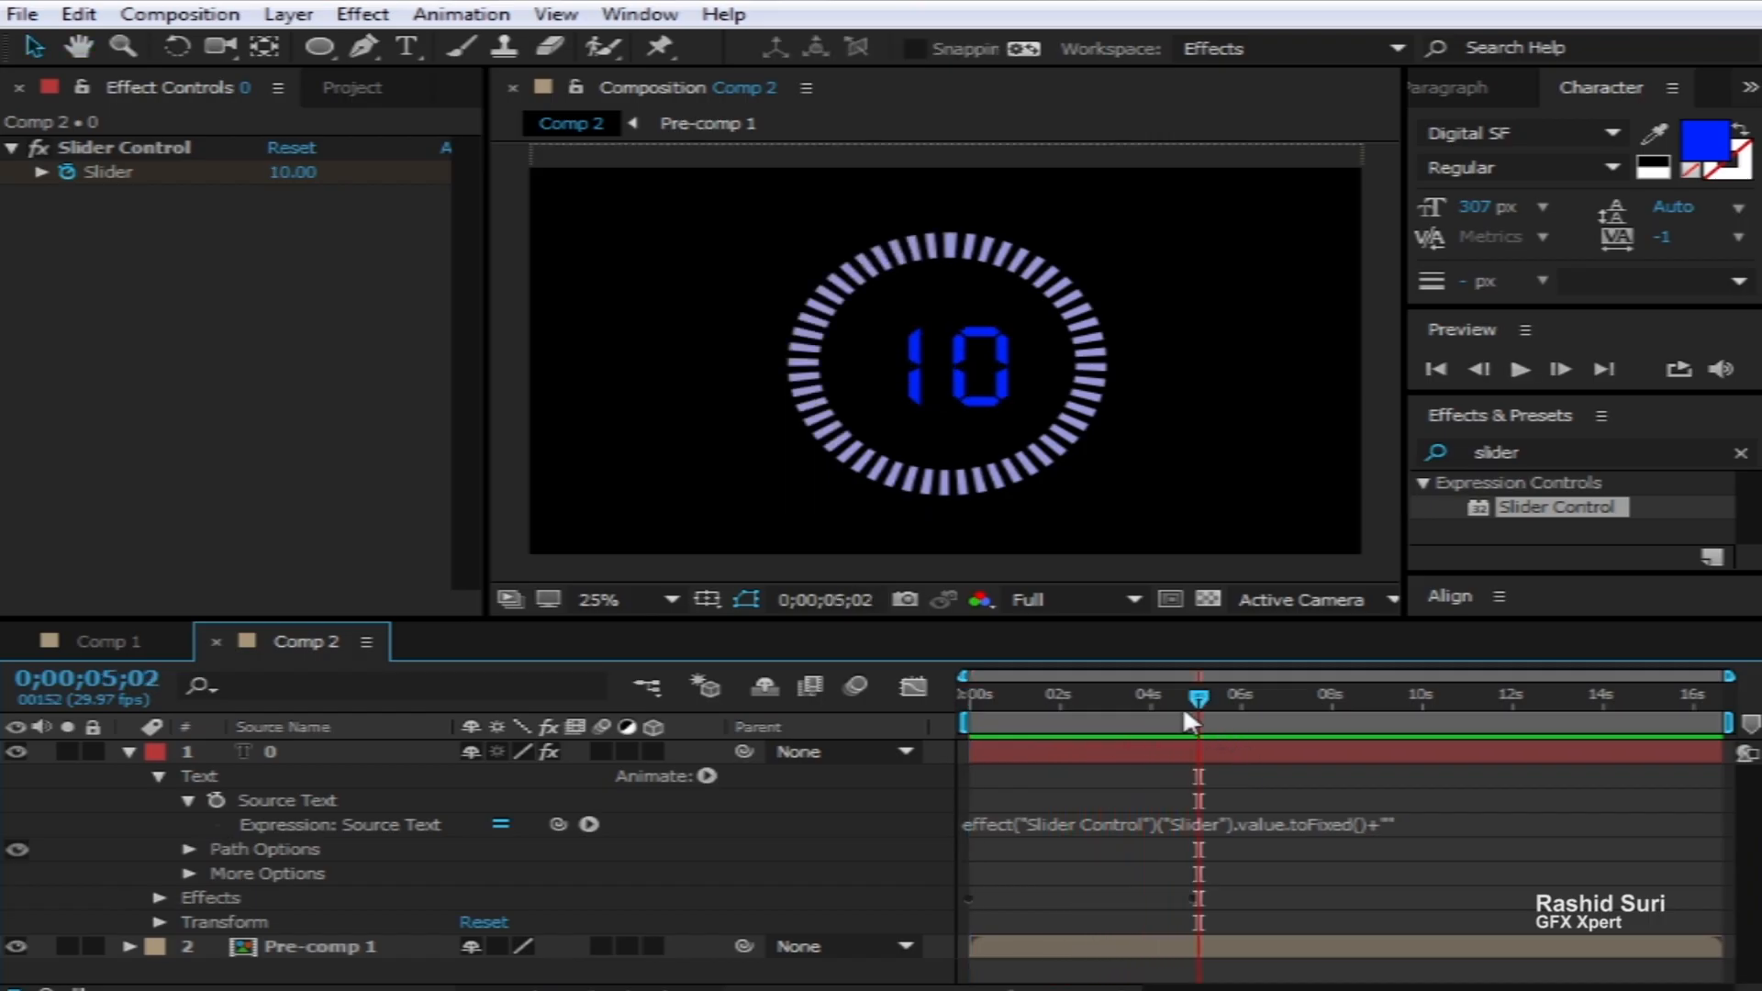
key("space")
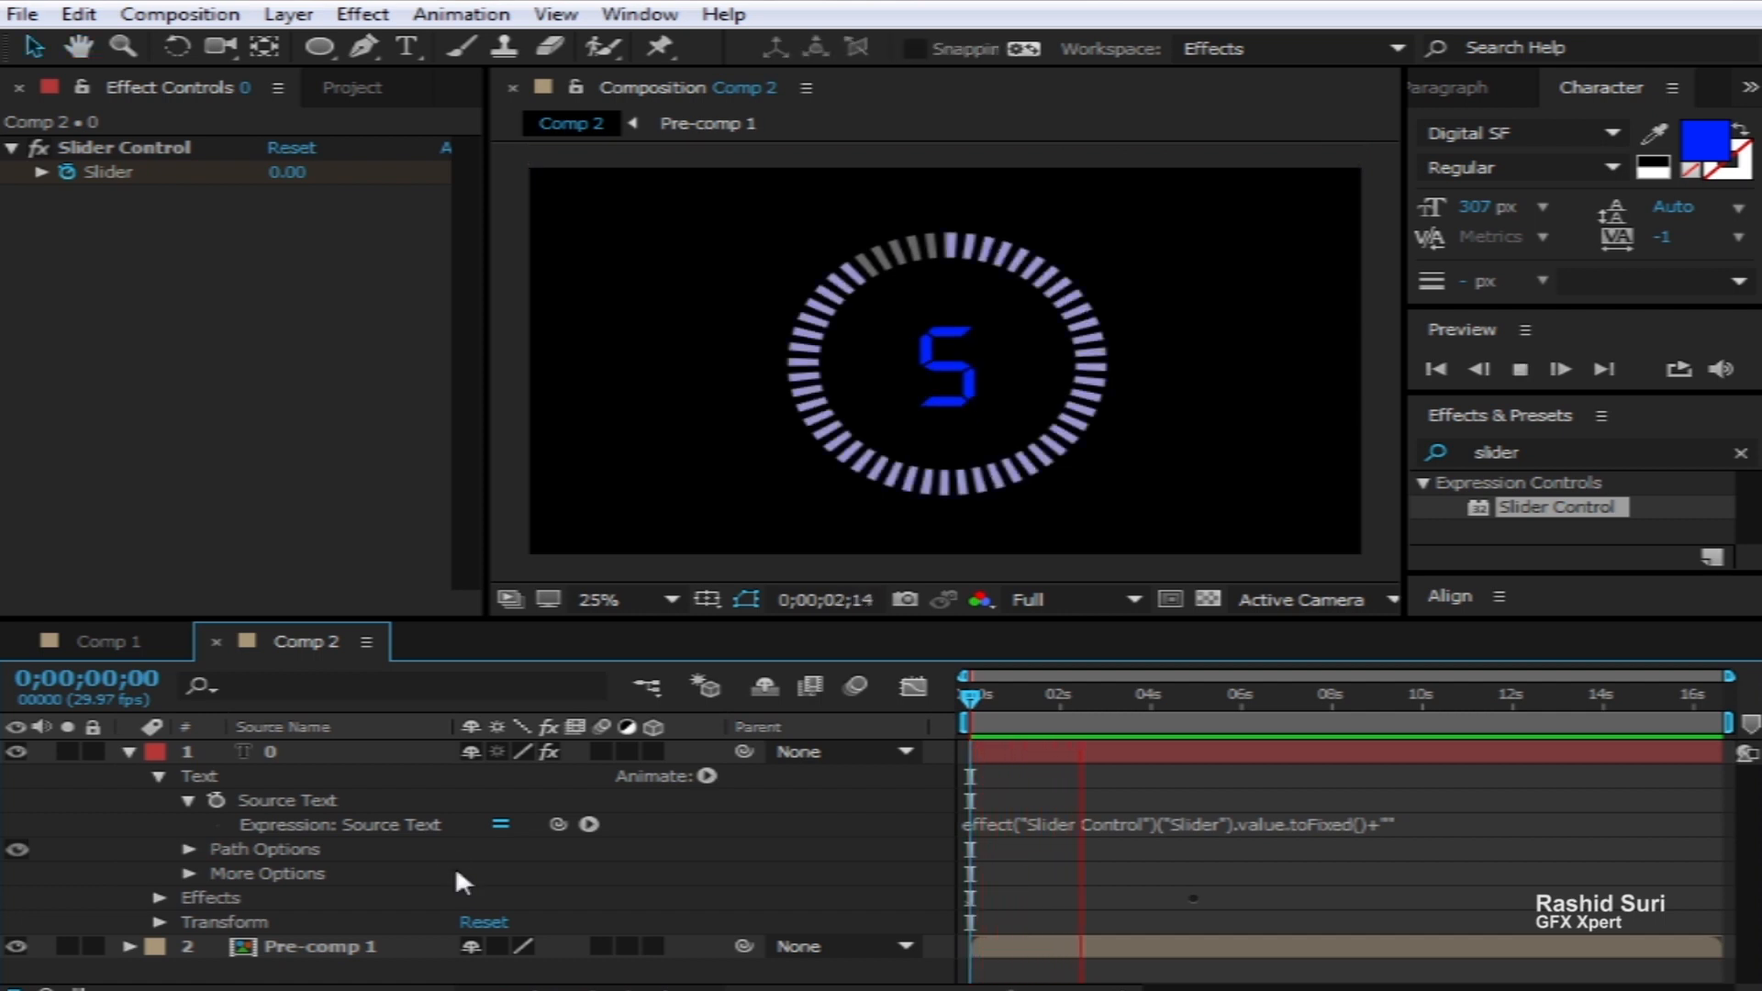
key("space")
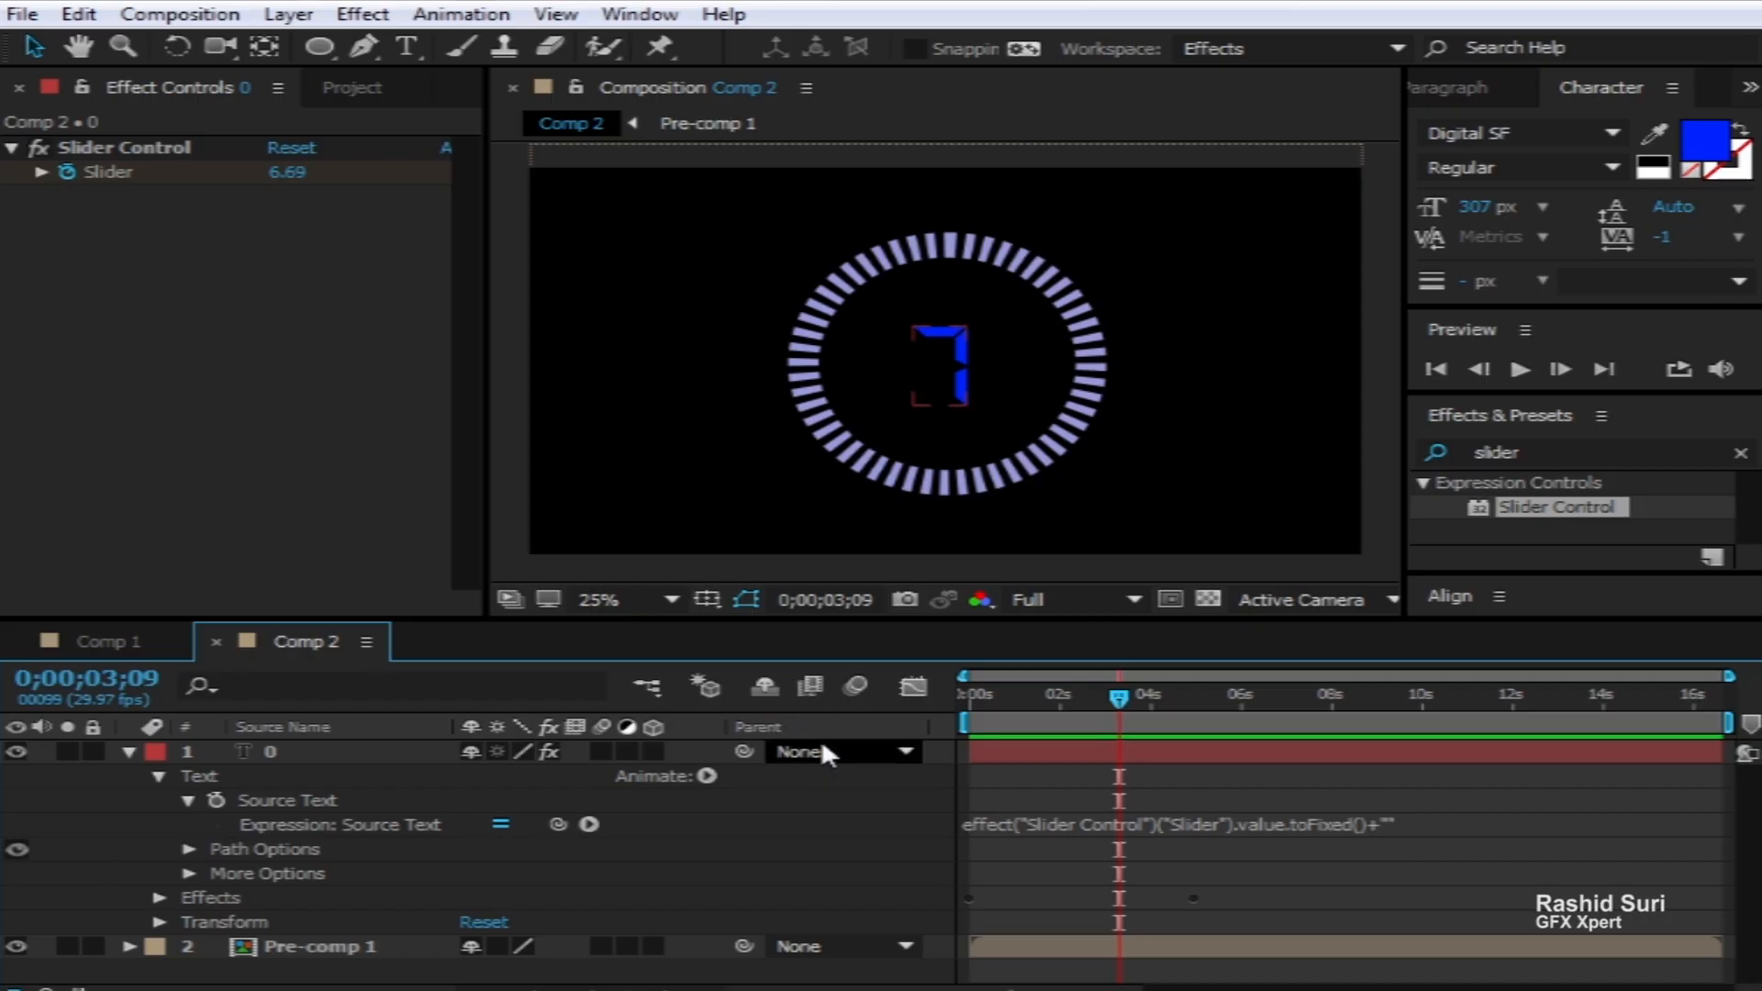
Reverse the count by setting the Slider keyframe to 10 at the composition start and 1 at 0;00;04;28
left_click_drag(1118, 703, 970, 702)
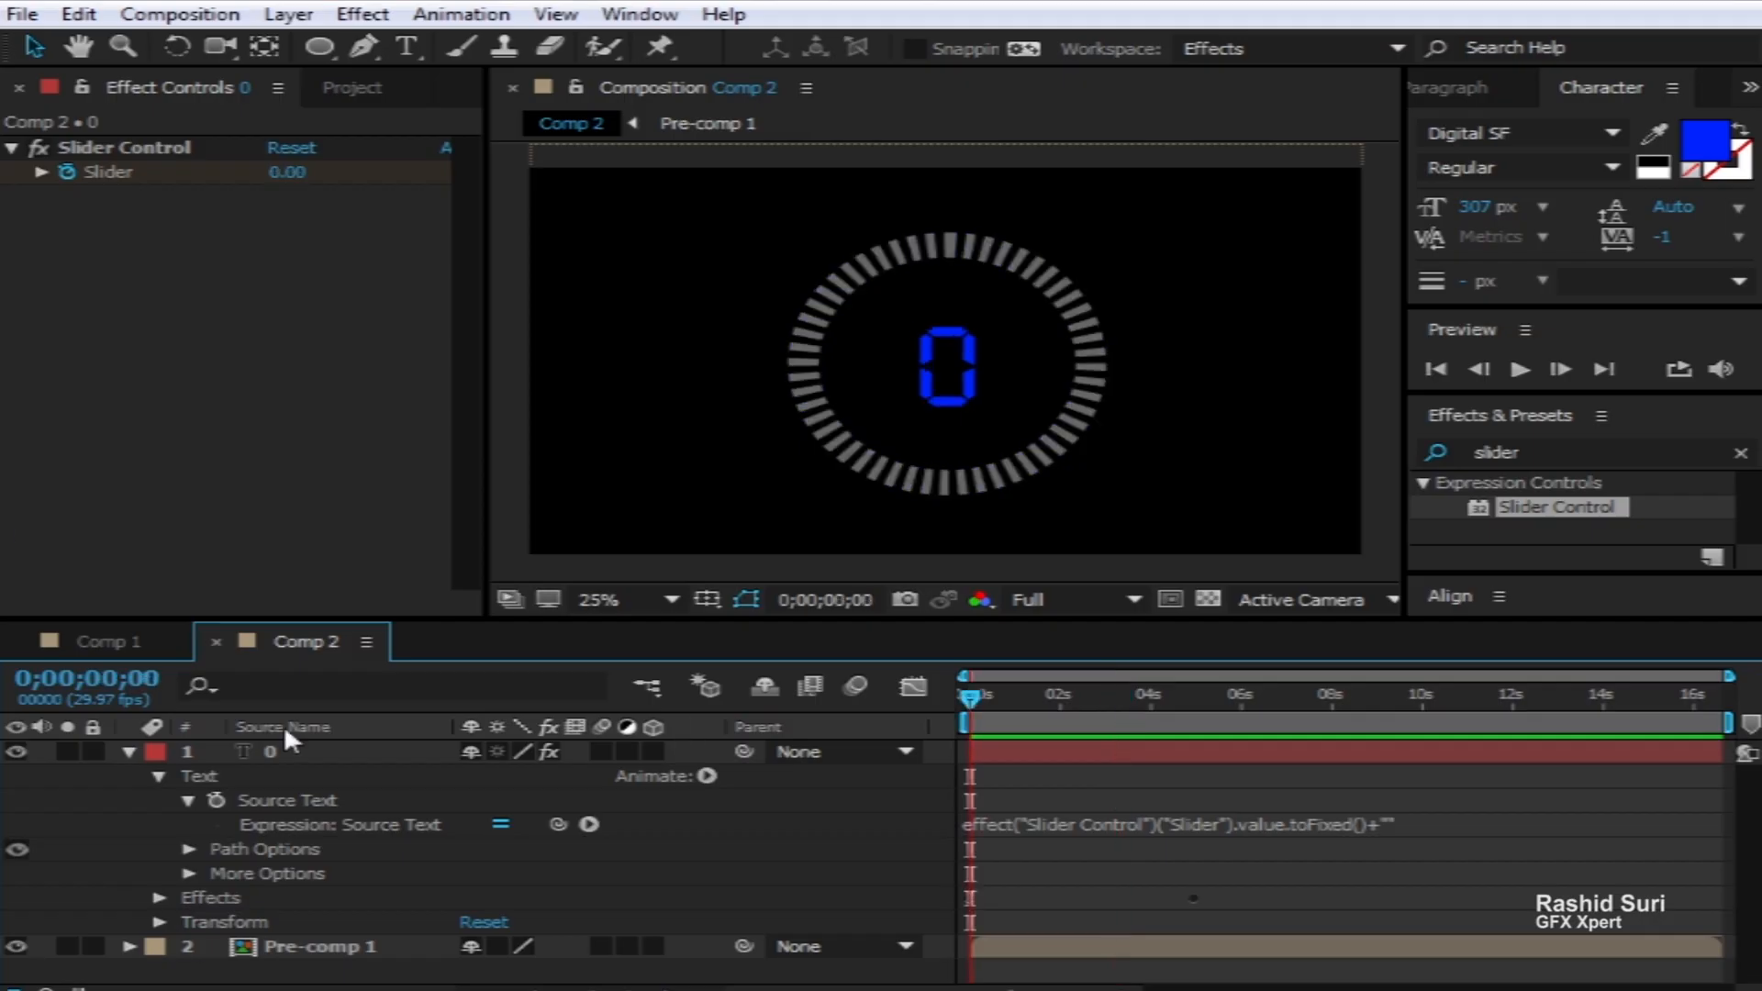
left_click(287, 172)
type("10")
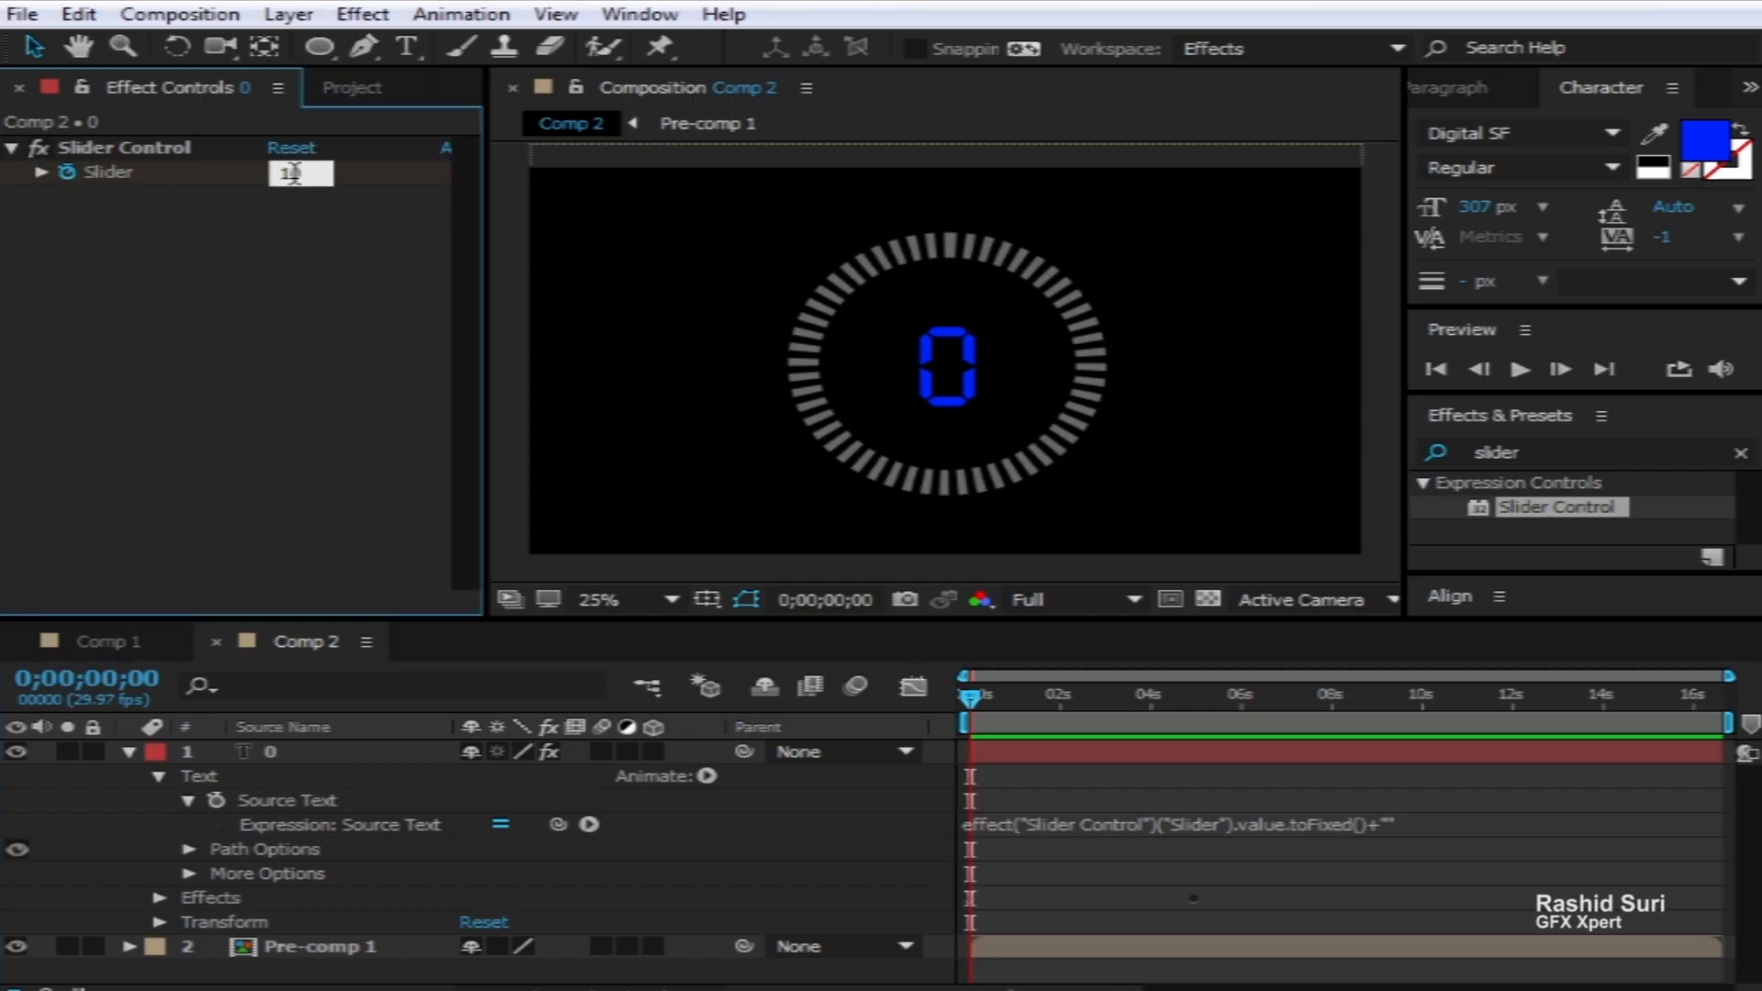
key("Return")
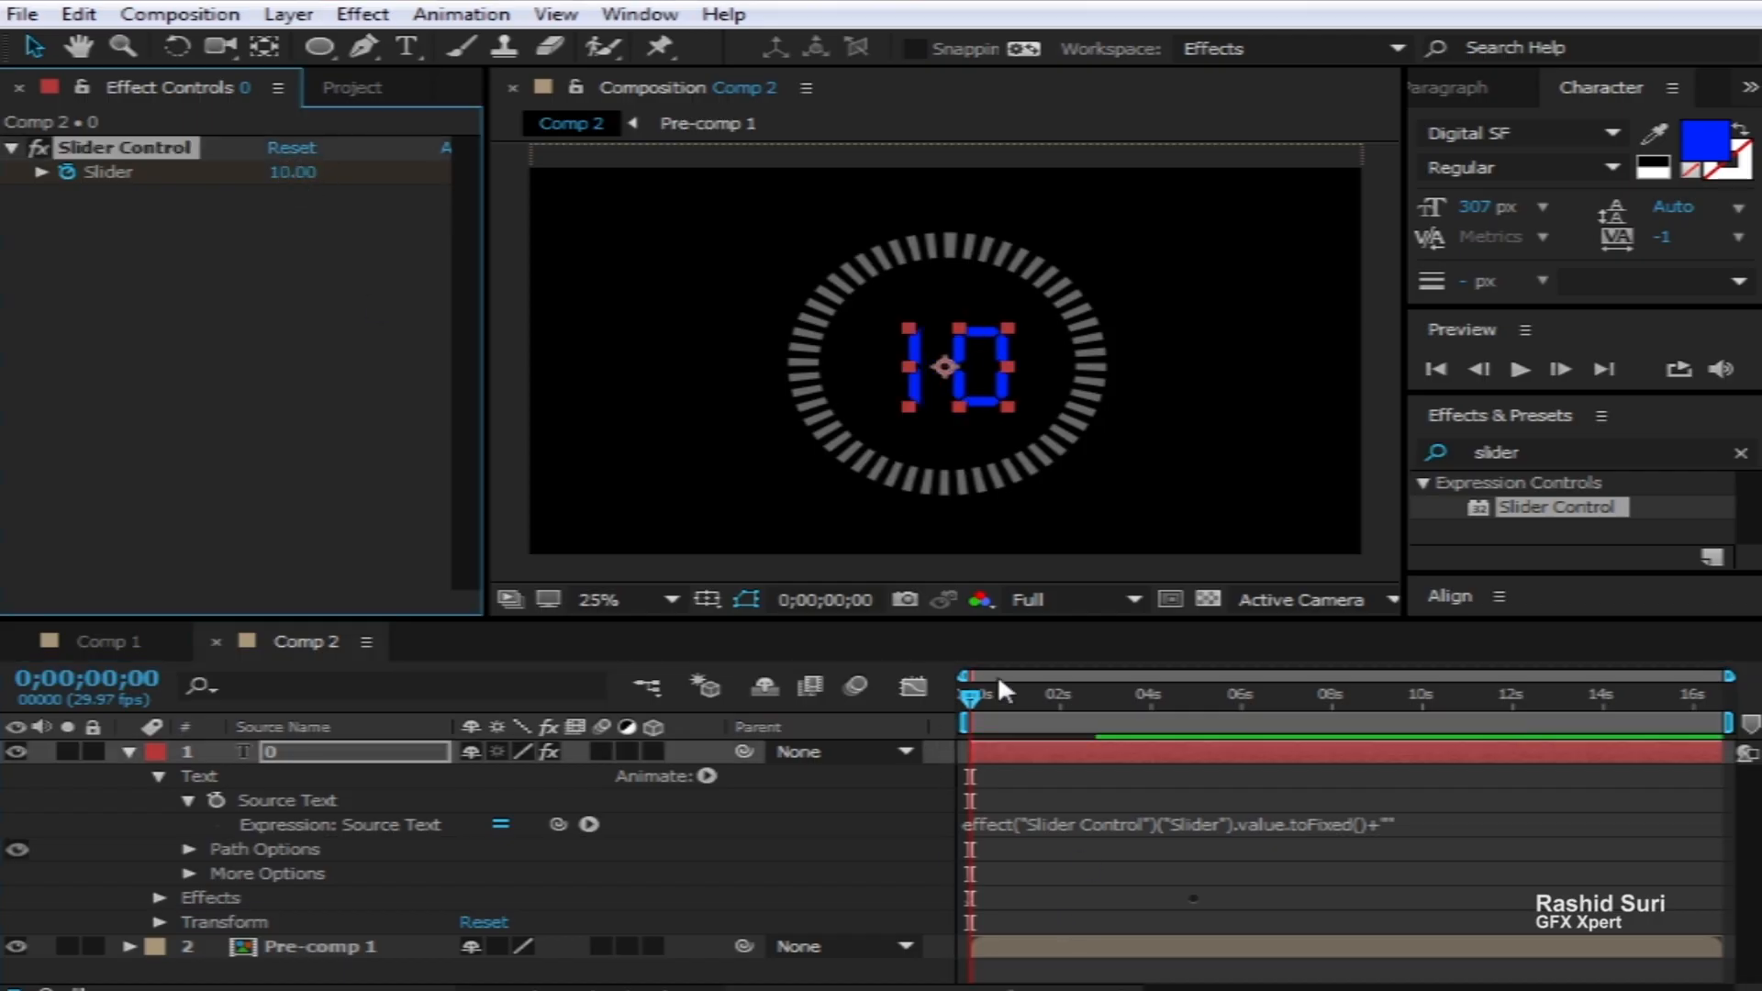
left_click_drag(975, 694, 1198, 703)
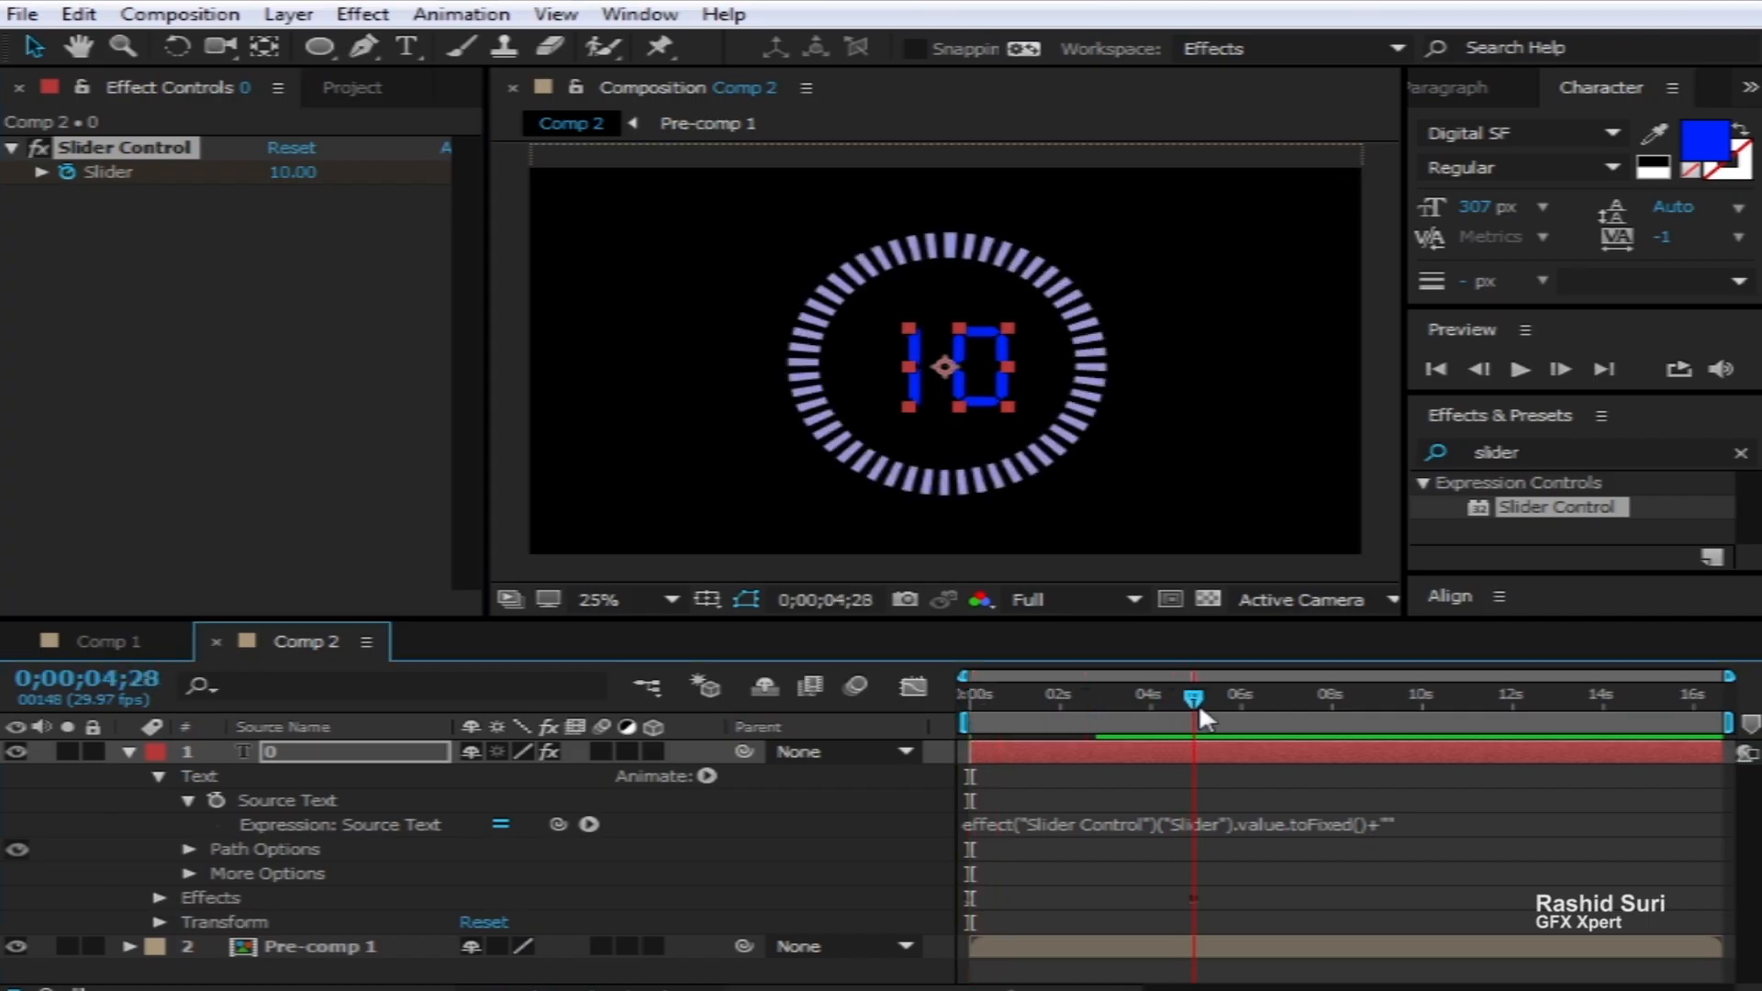
left_click(292, 172)
type("1")
key("Return")
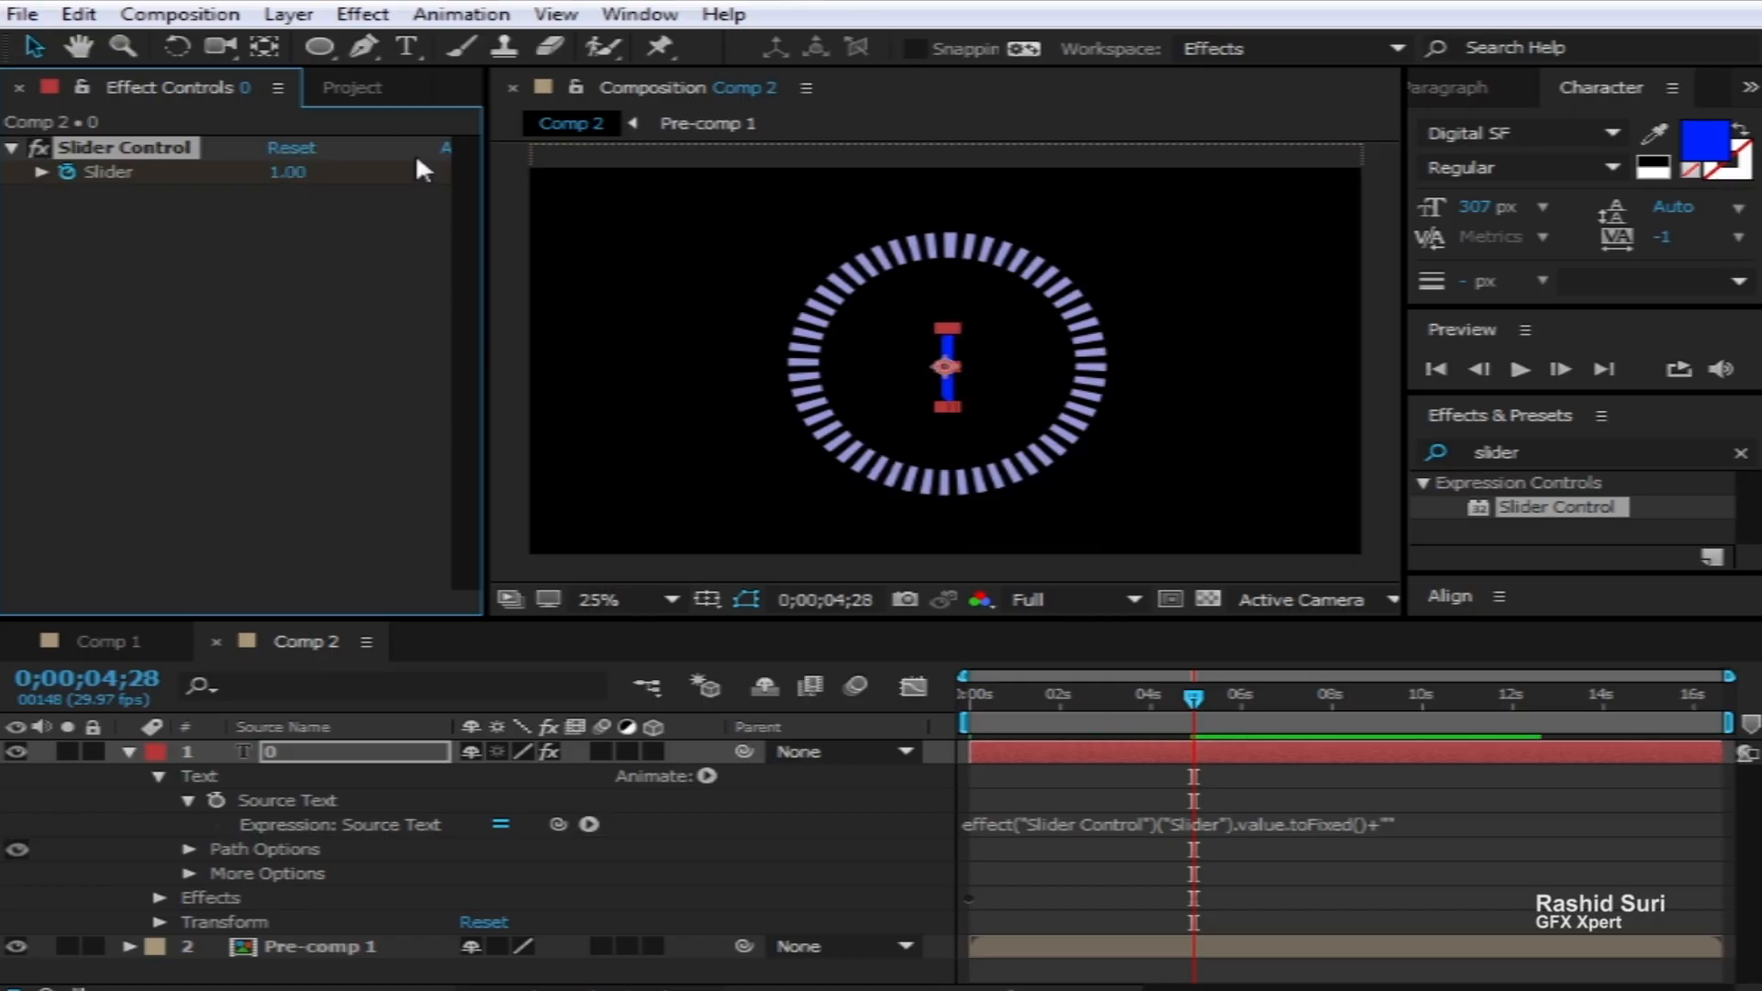
Preview the reversed count with the ring animation from the composition start
left_click_drag(1195, 692, 663, 785)
key("space")
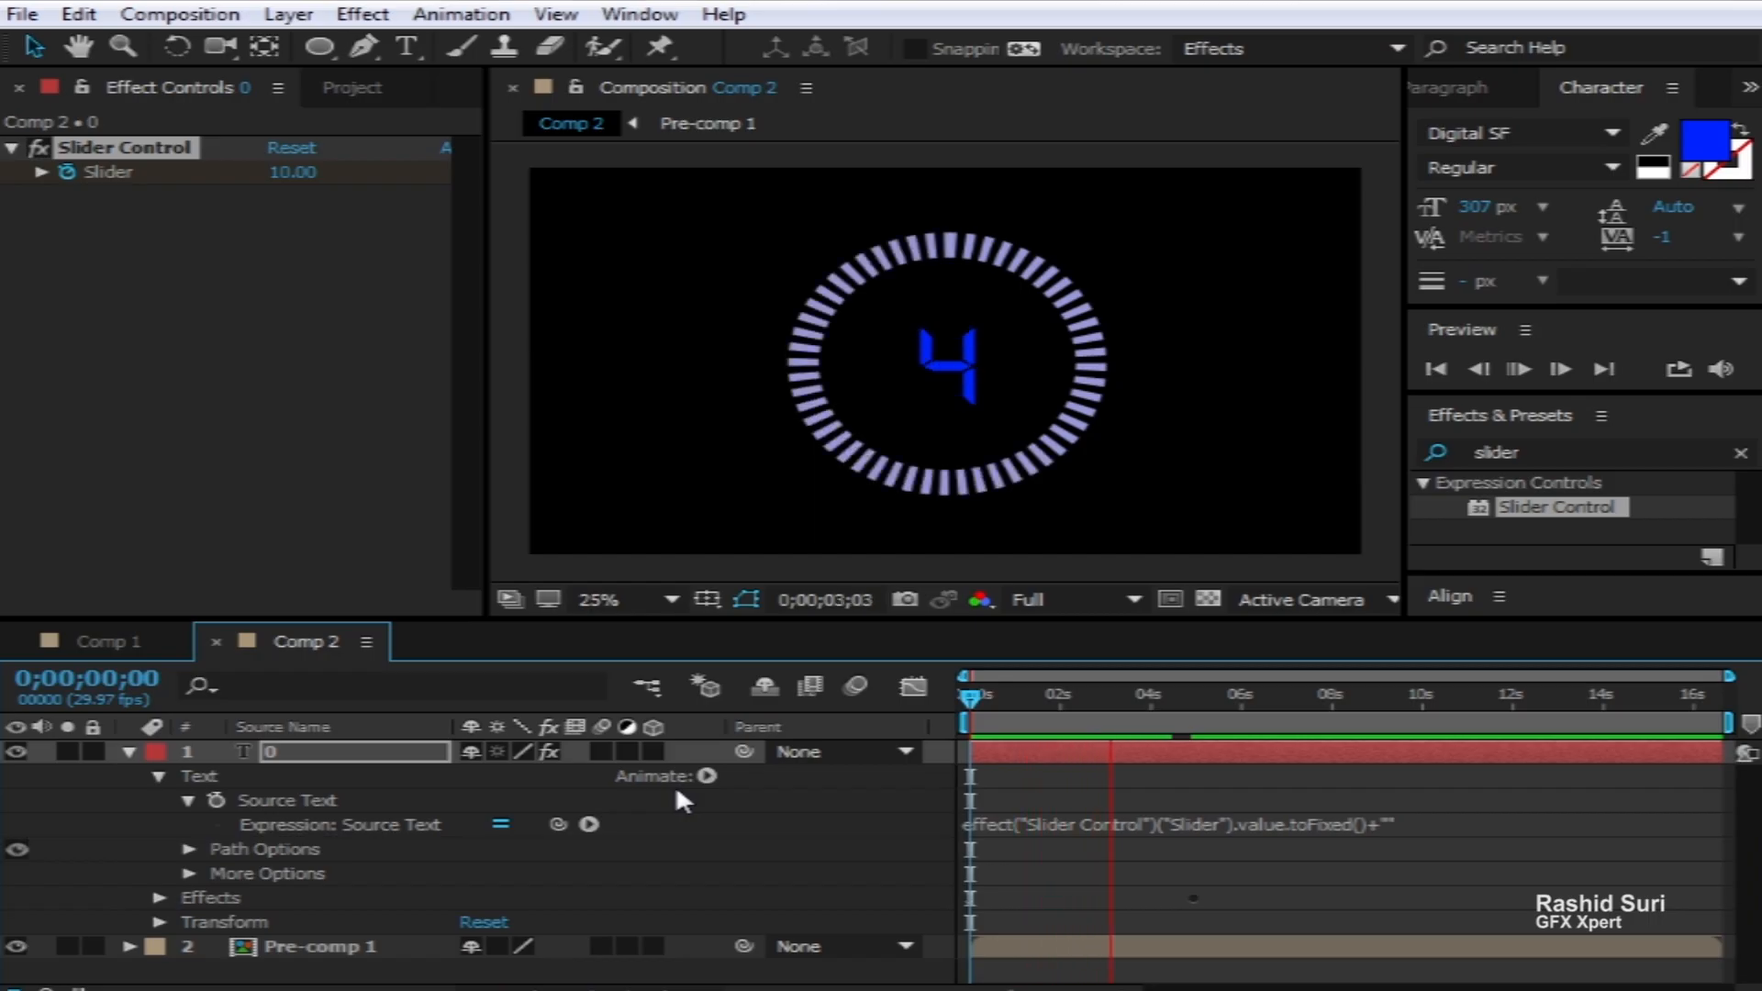
key("space")
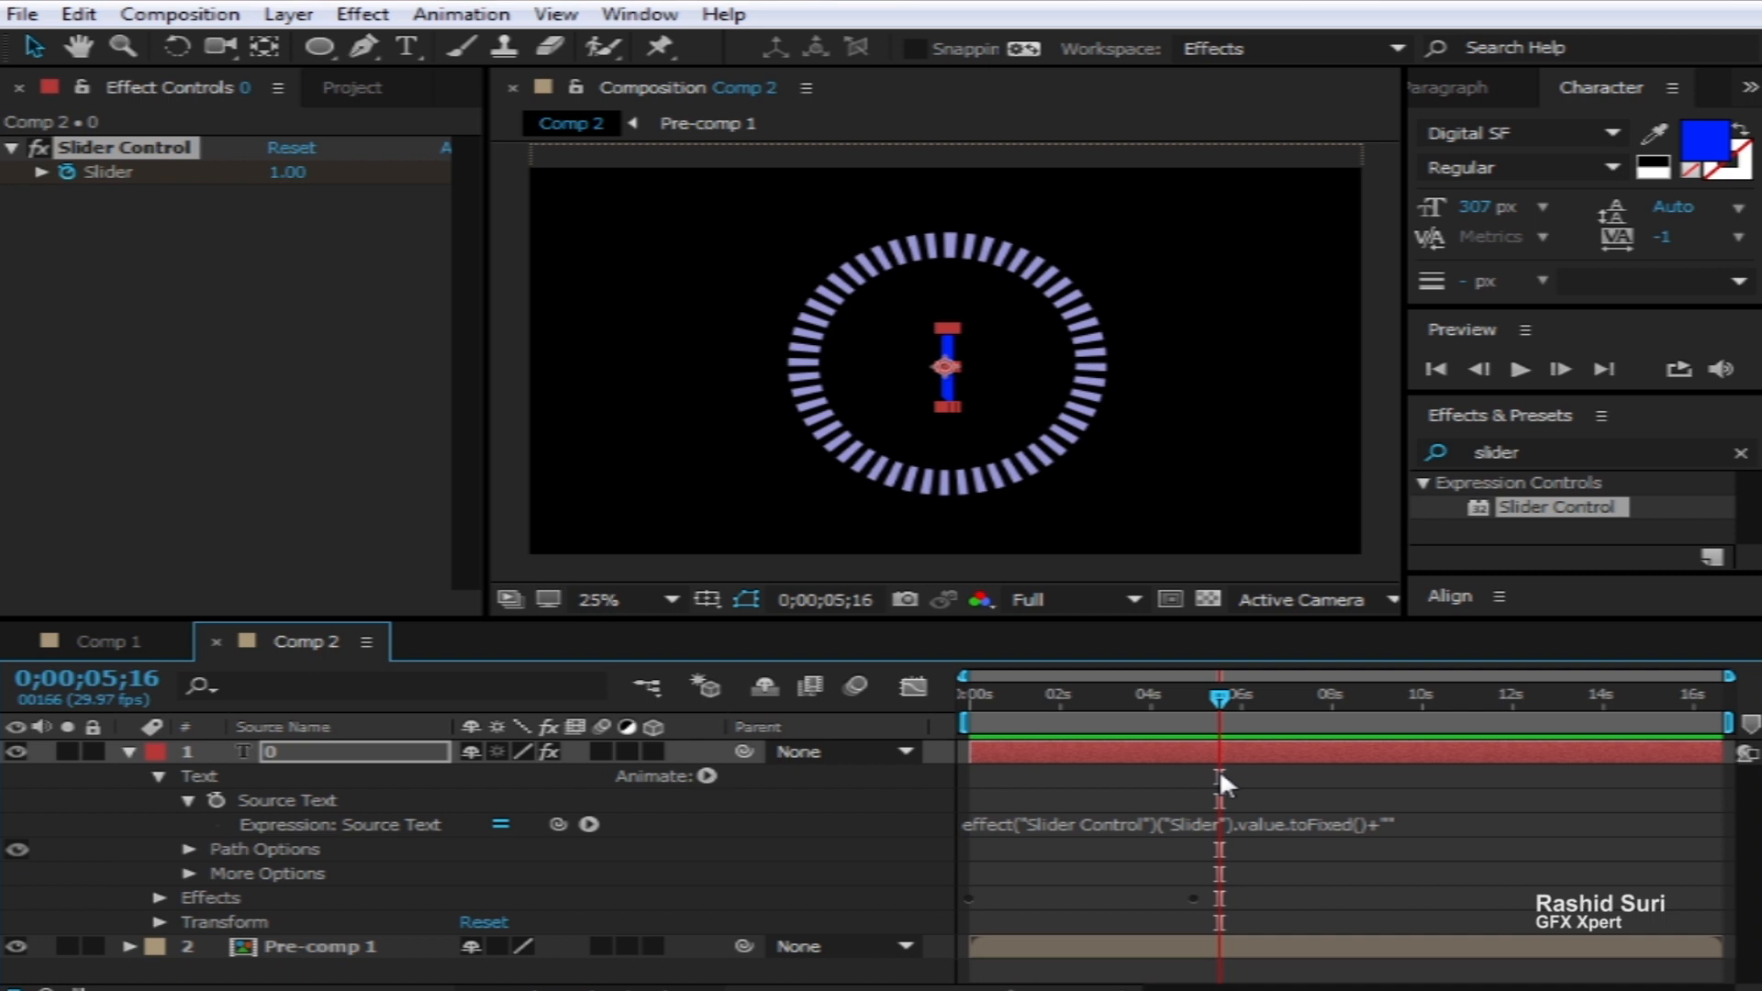
Set the Slider keyframe at 0;00;04;28 to 0
left_click_drag(1209, 697, 1187, 698)
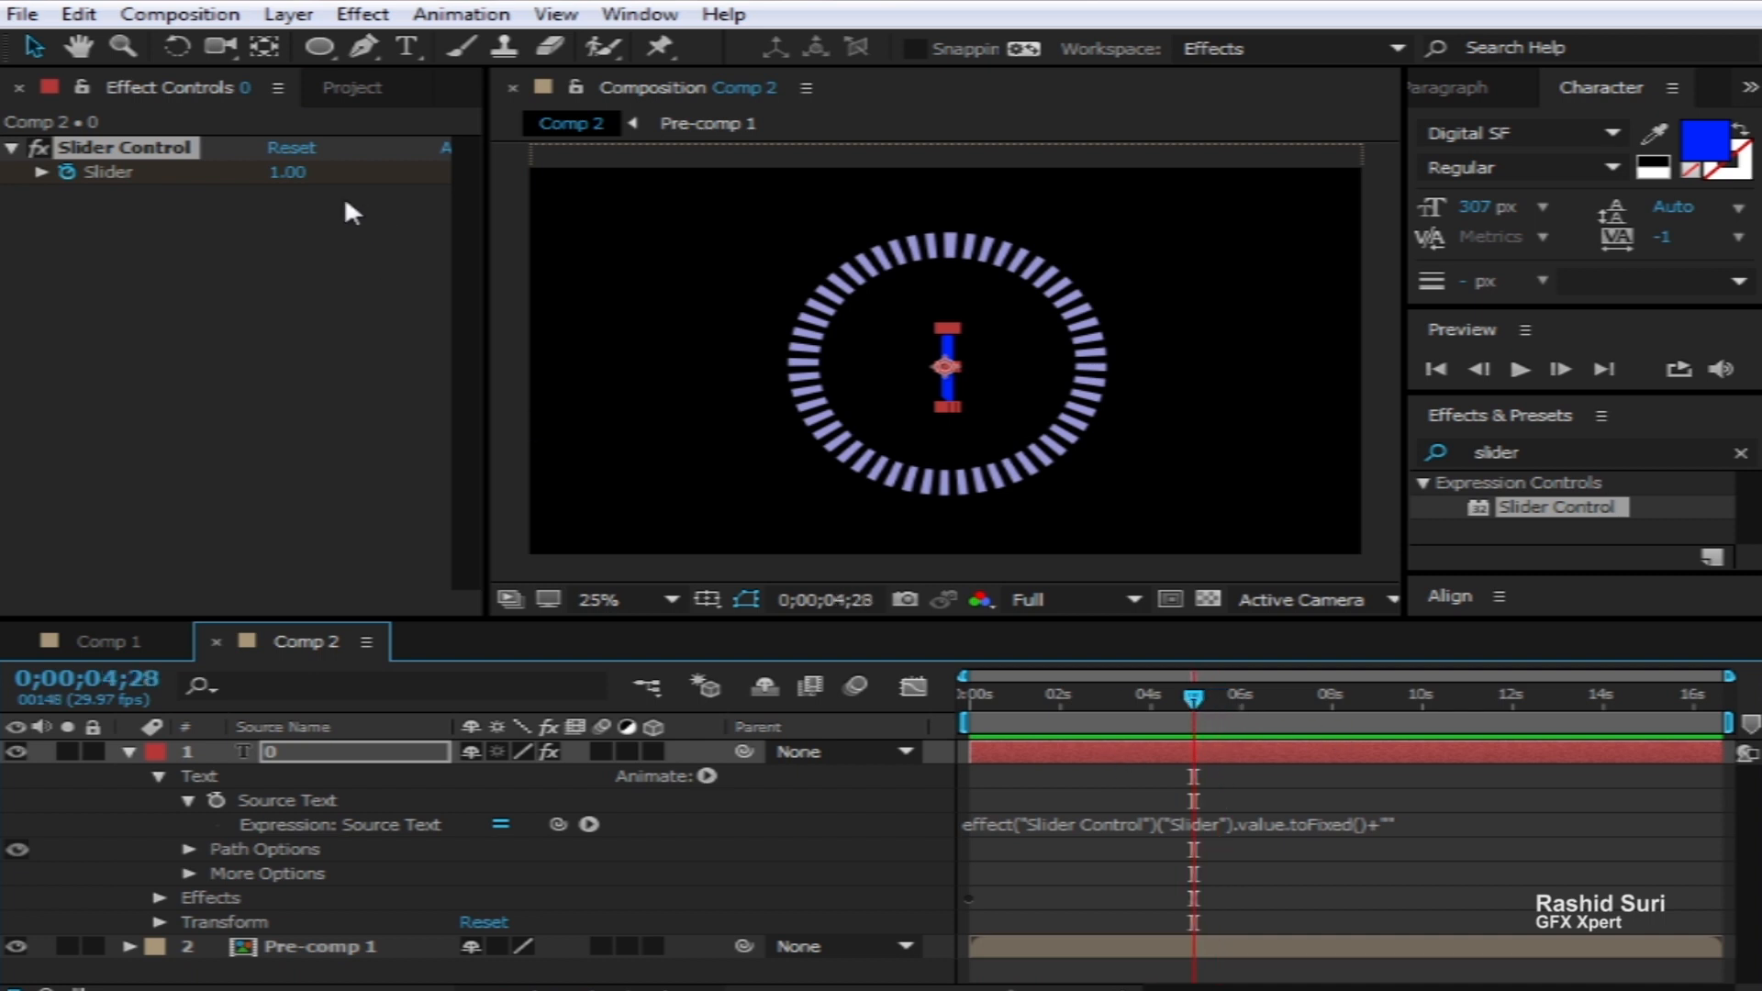
left_click(301, 172)
type("0")
key("Return")
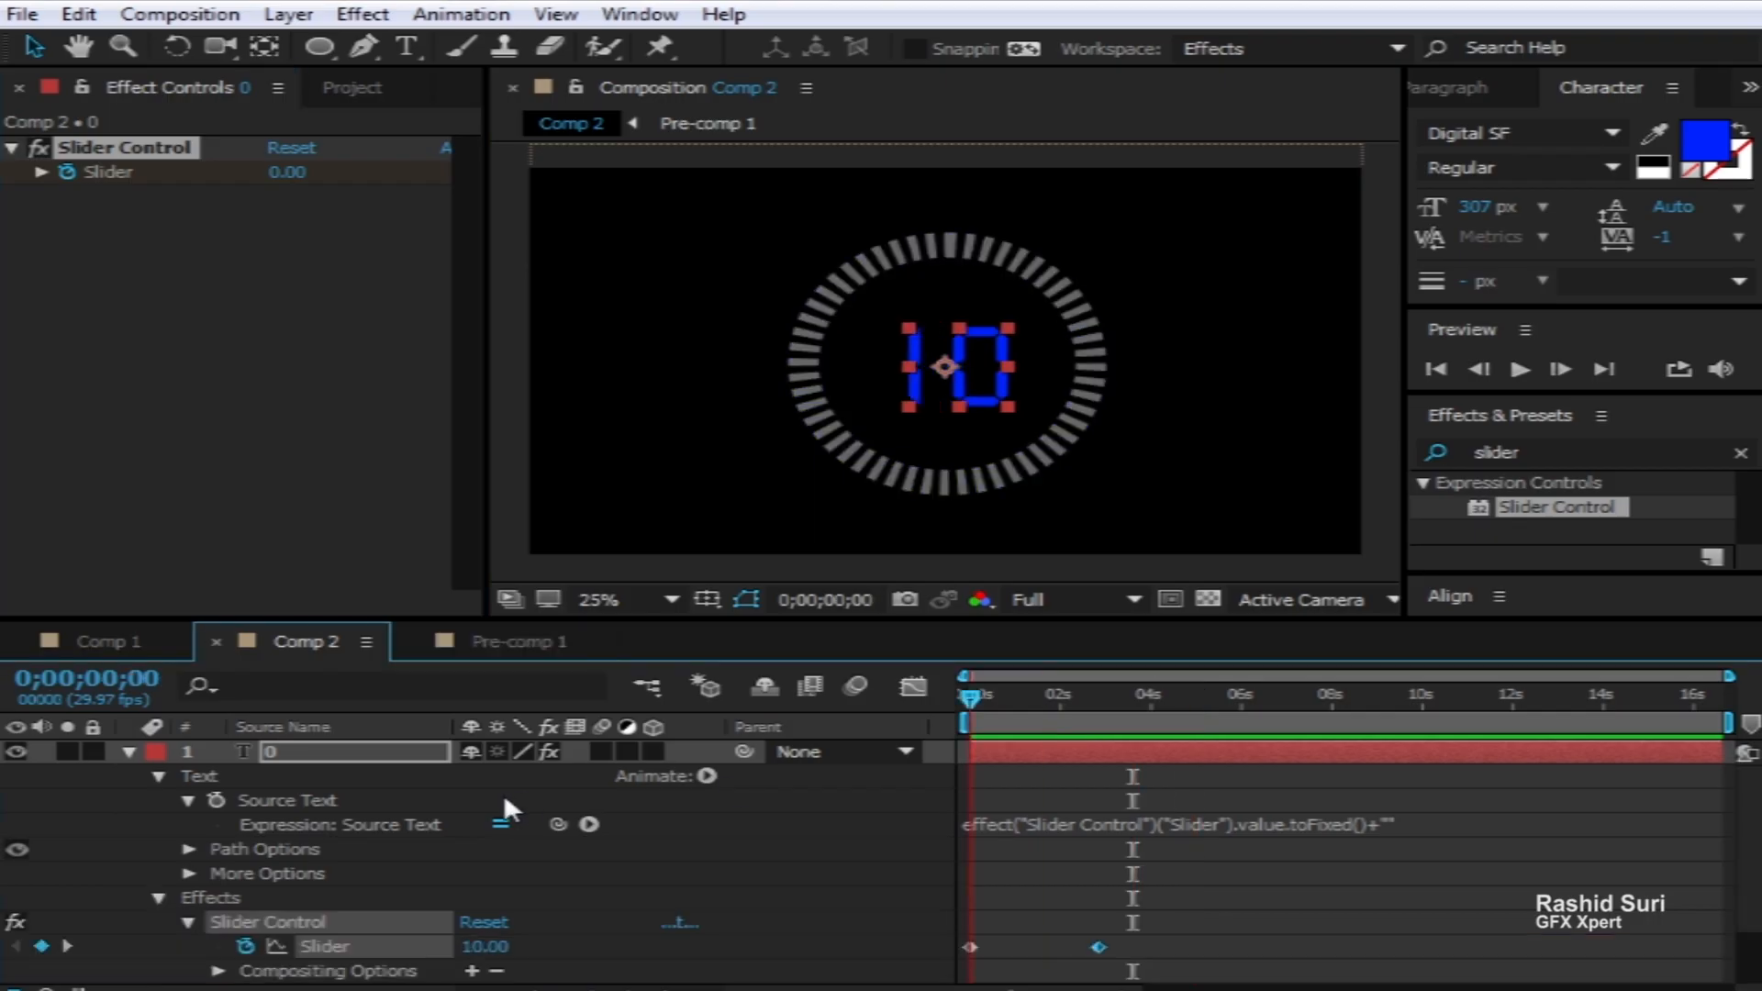
Preview the finished countdown and ring fill repeatedly from the first frame
key("space")
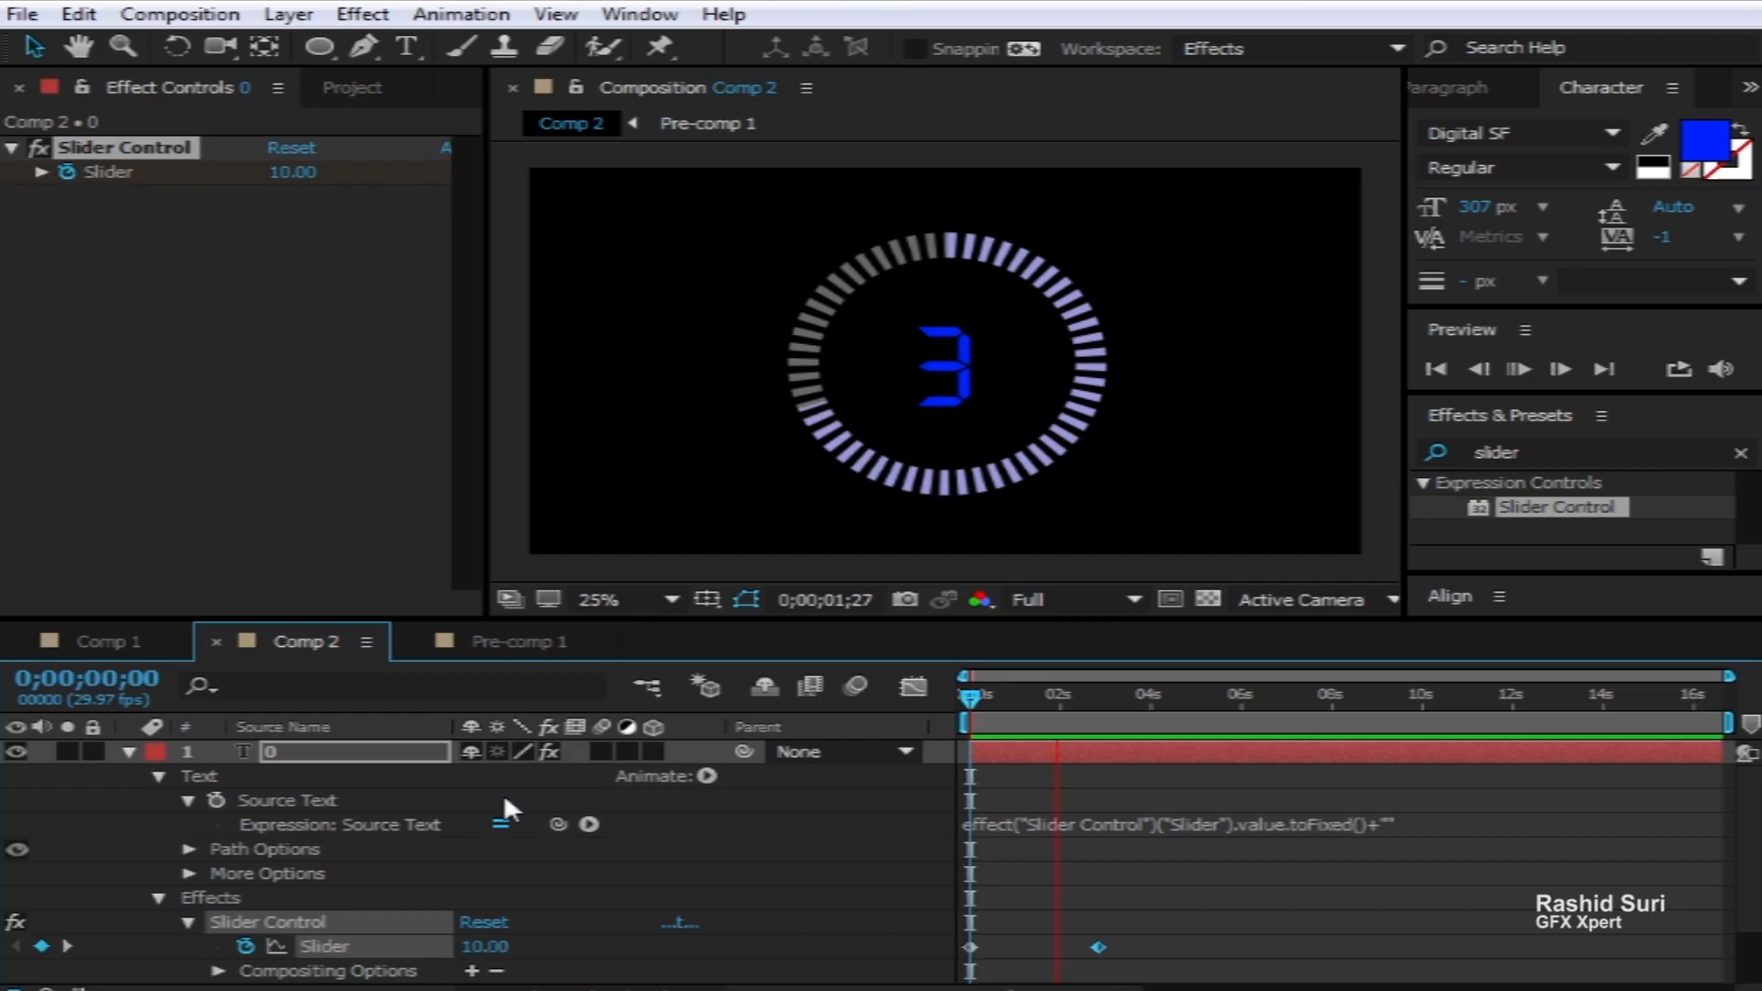
key("space")
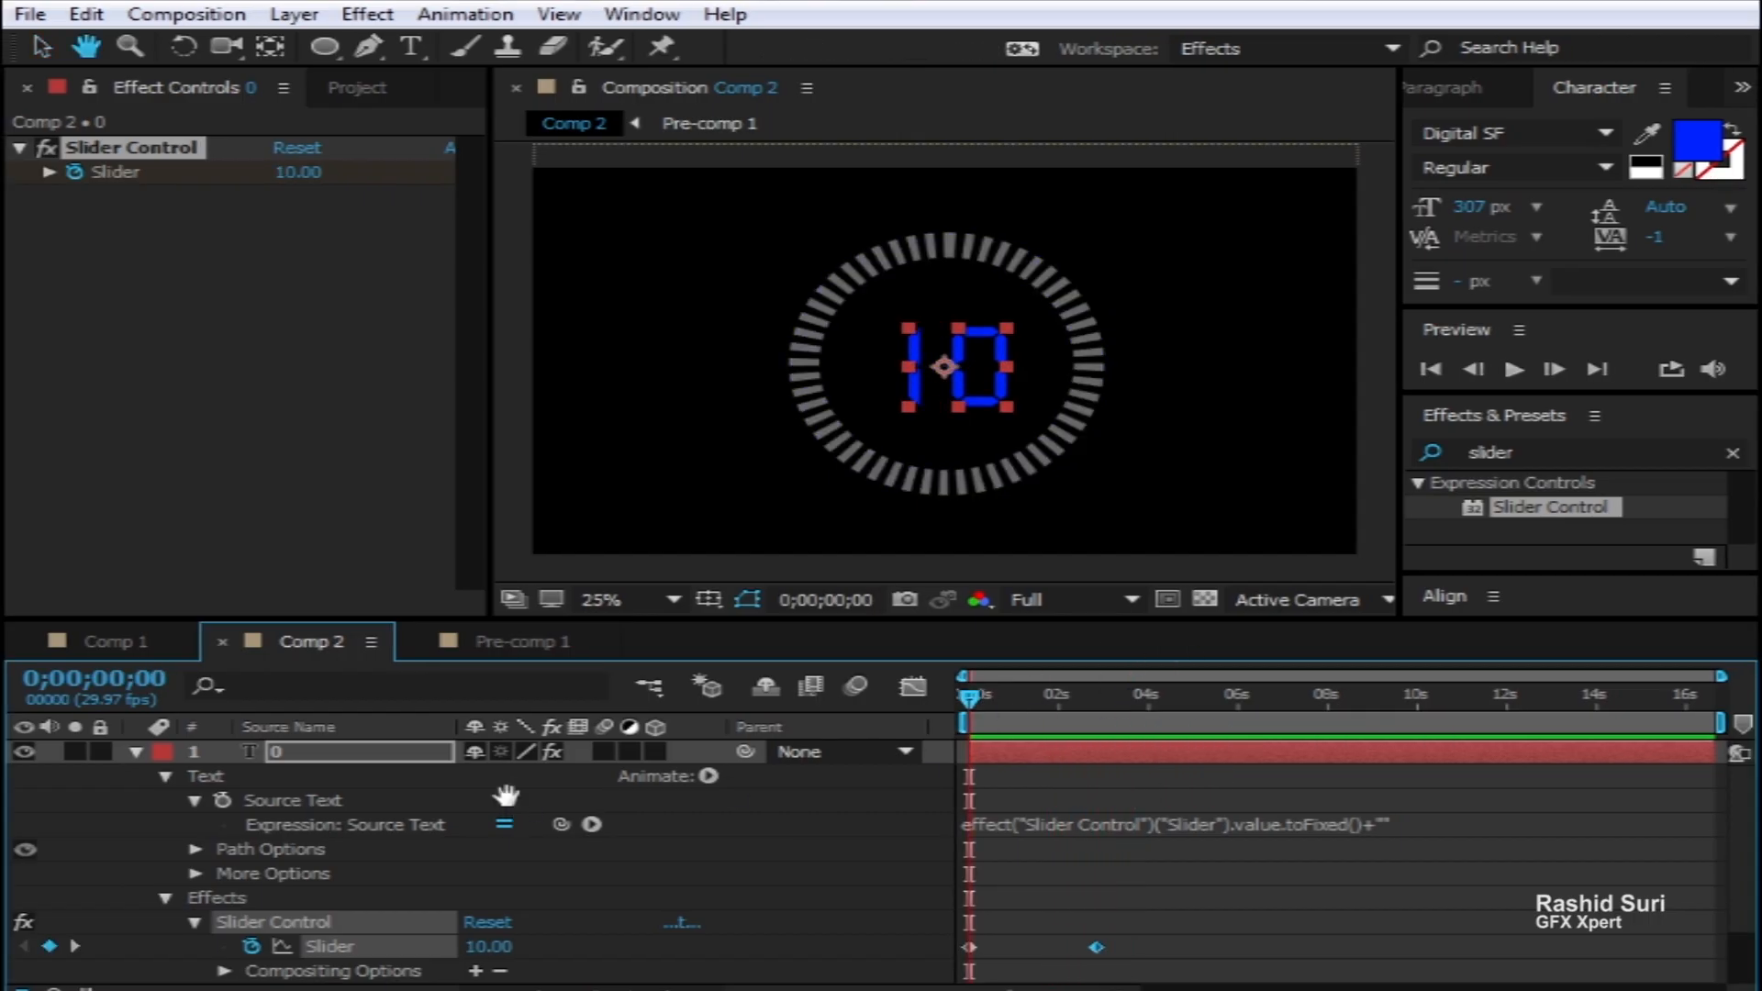
key("space")
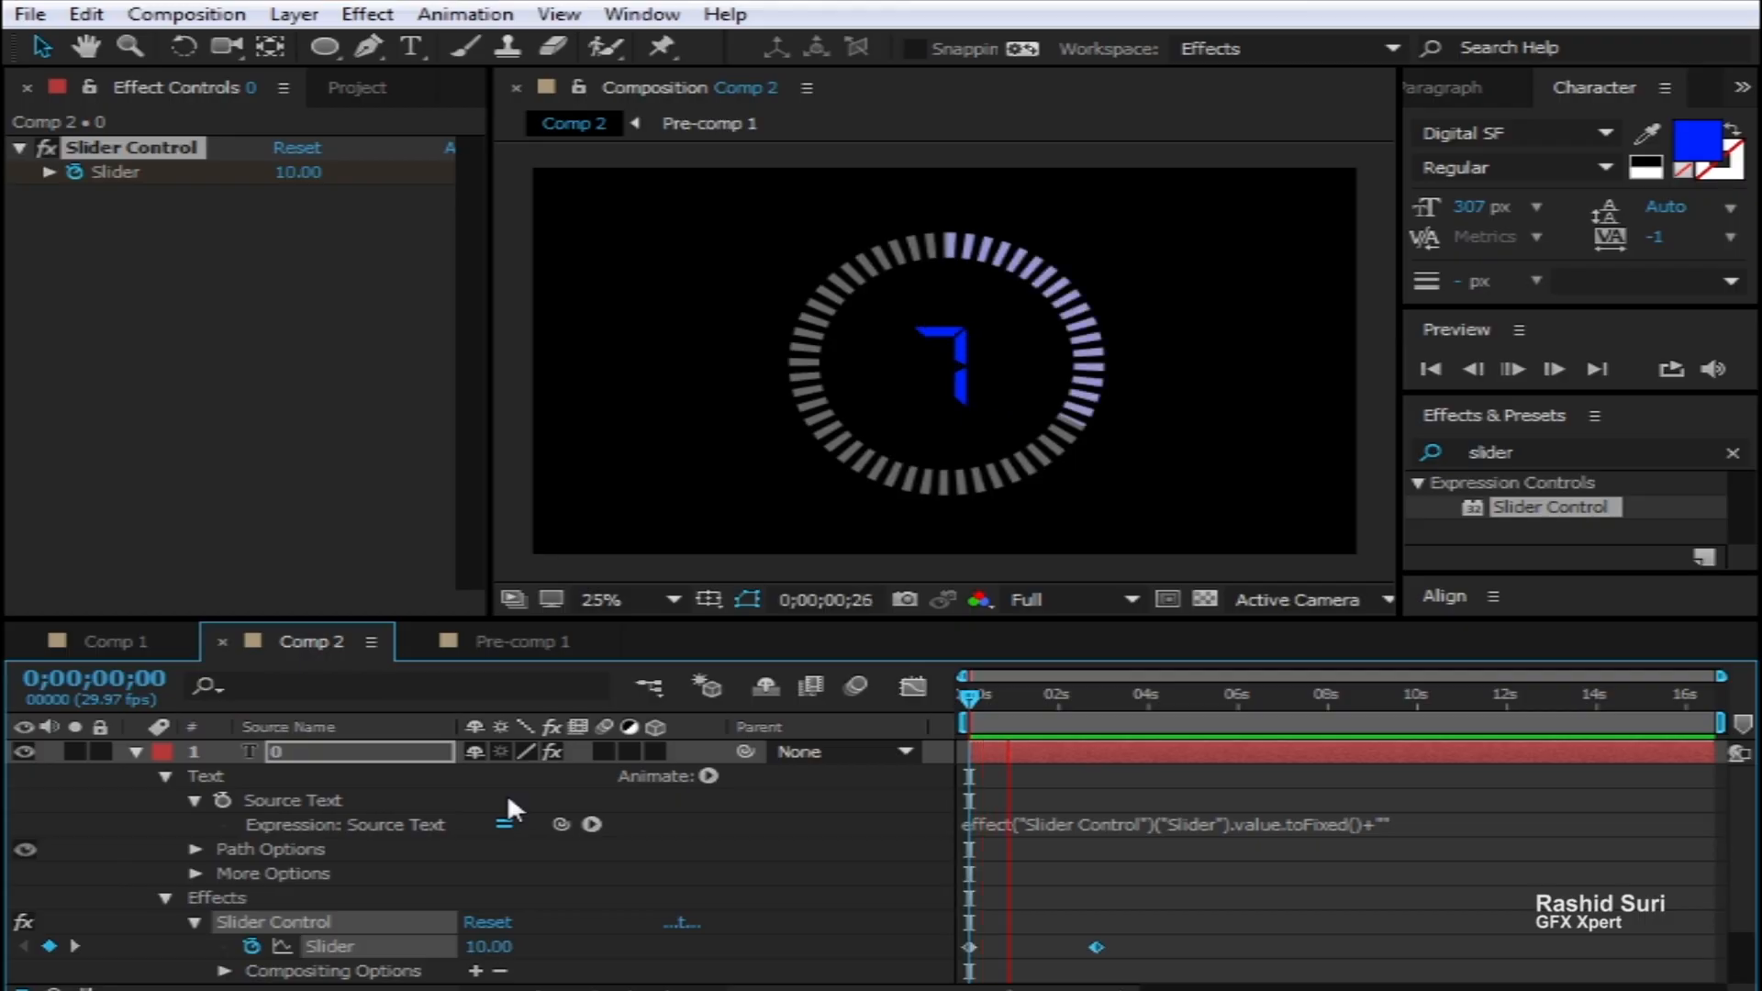